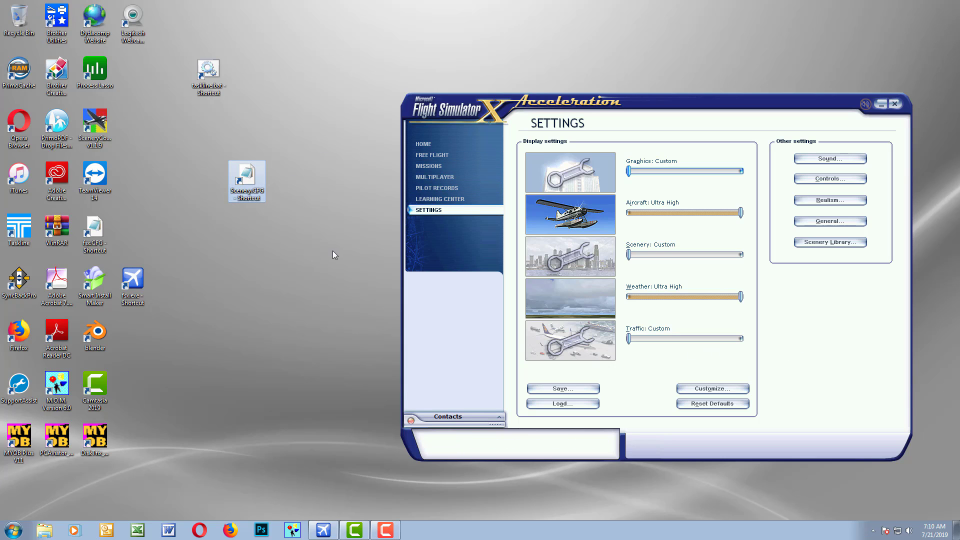
- Open the file location of the Scenery.CFG desktop shortcut and show the folder's full path
mouse_move(253, 176)
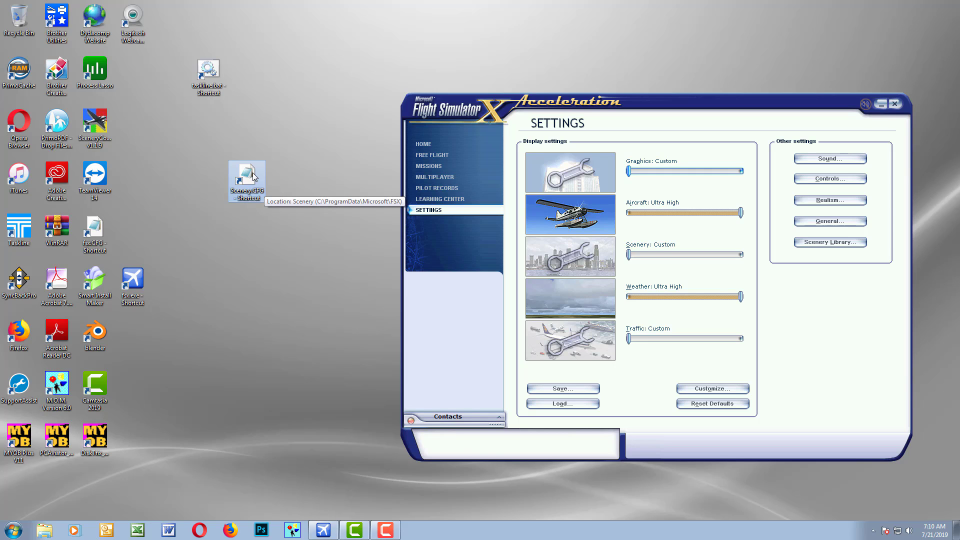
right_click(254, 176)
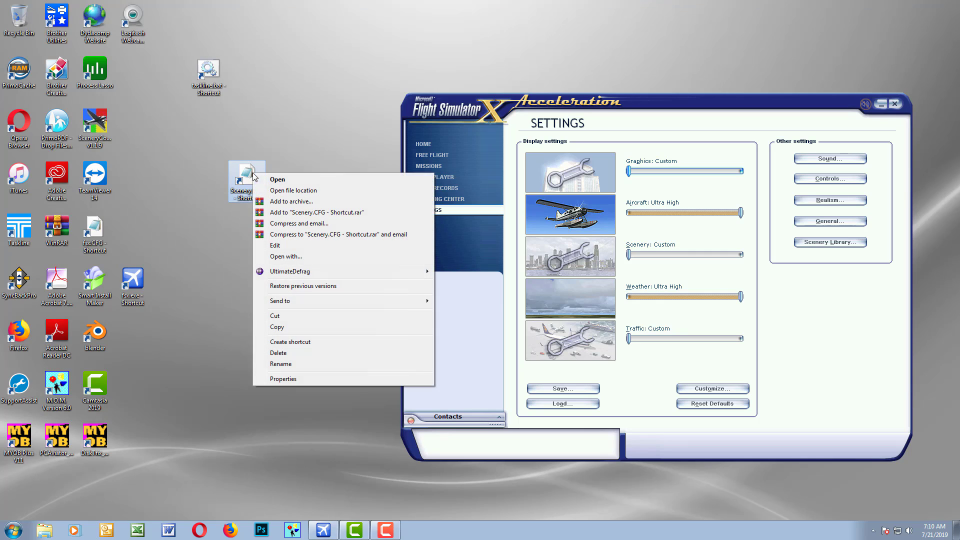
left_click(294, 191)
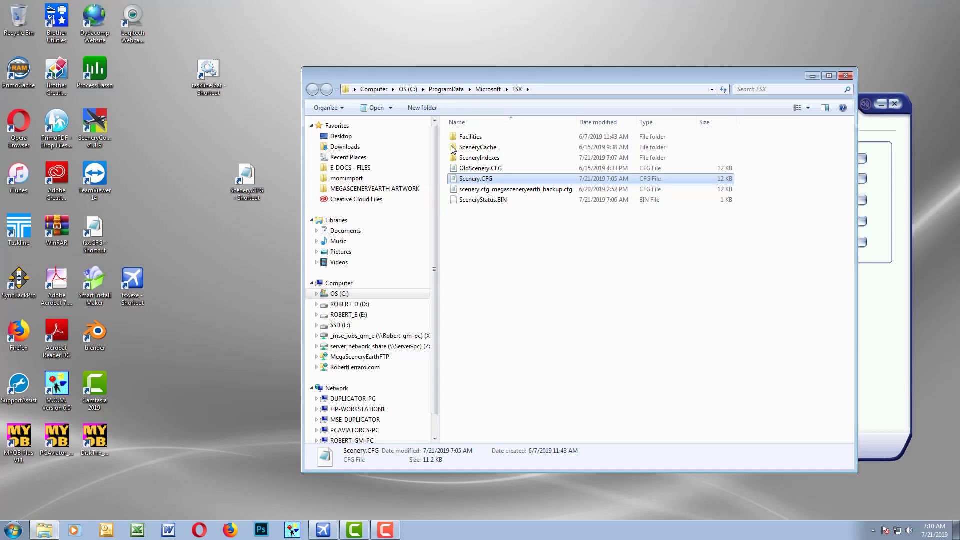
left_click(544, 89)
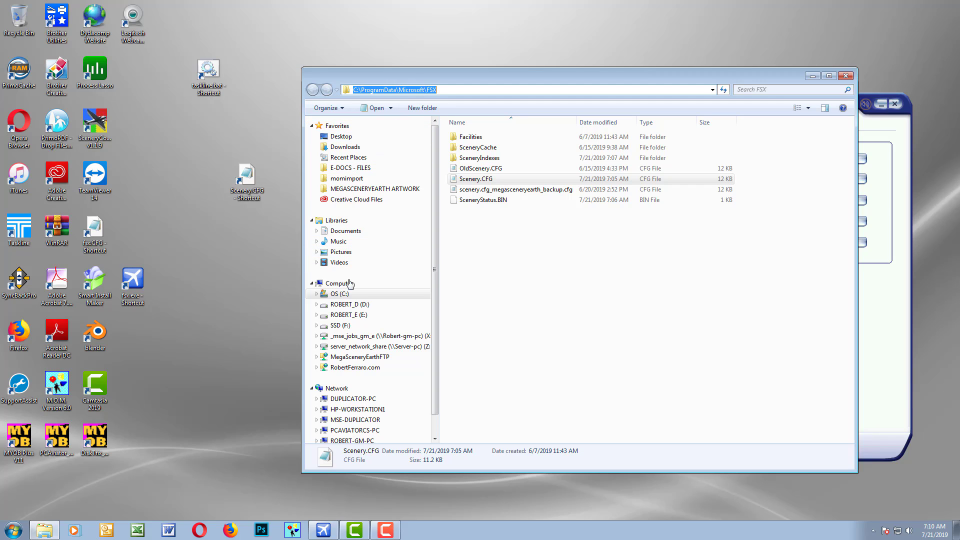
- Go to the root of the C: drive and locate the ProgramData folder
left_click(358, 294)
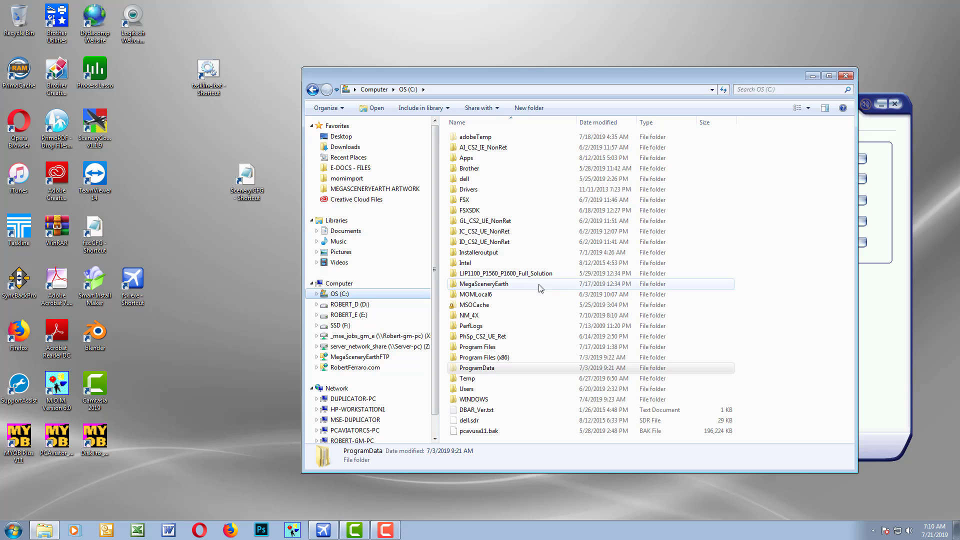
left_click(799, 268)
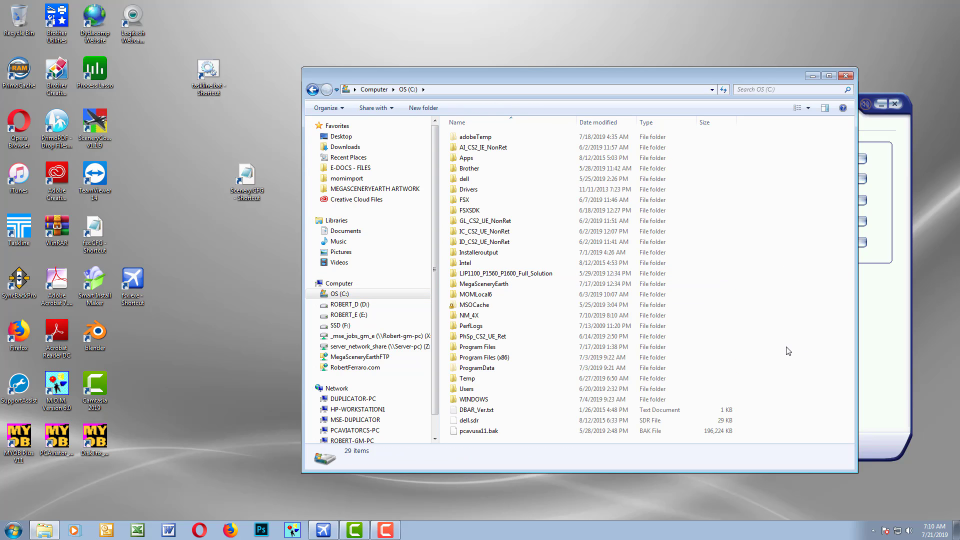
left_click(480, 370)
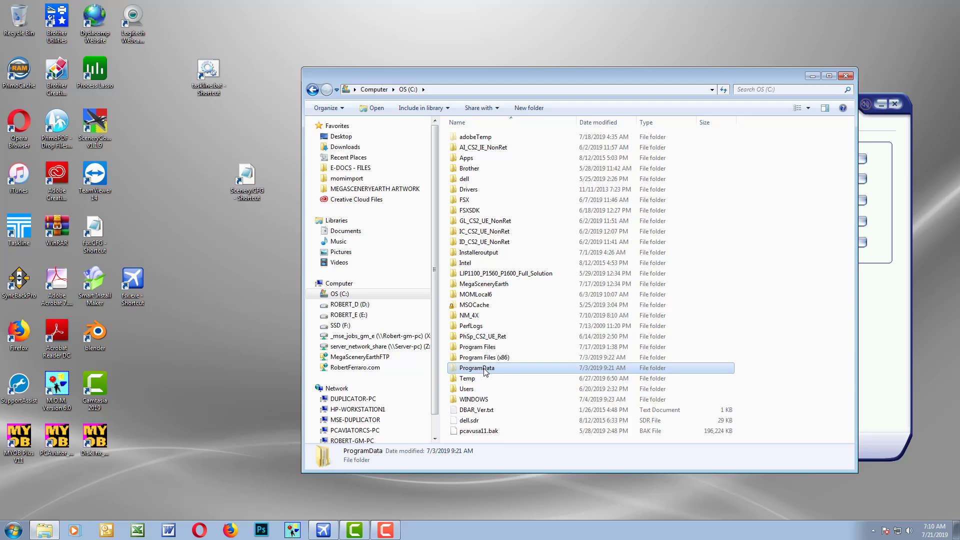
left_click(800, 368)
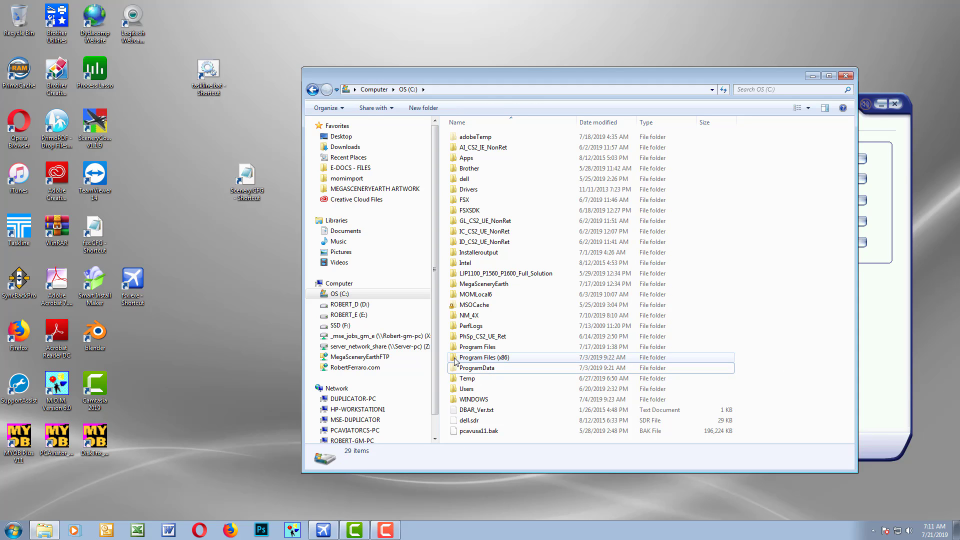
mouse_move(480, 372)
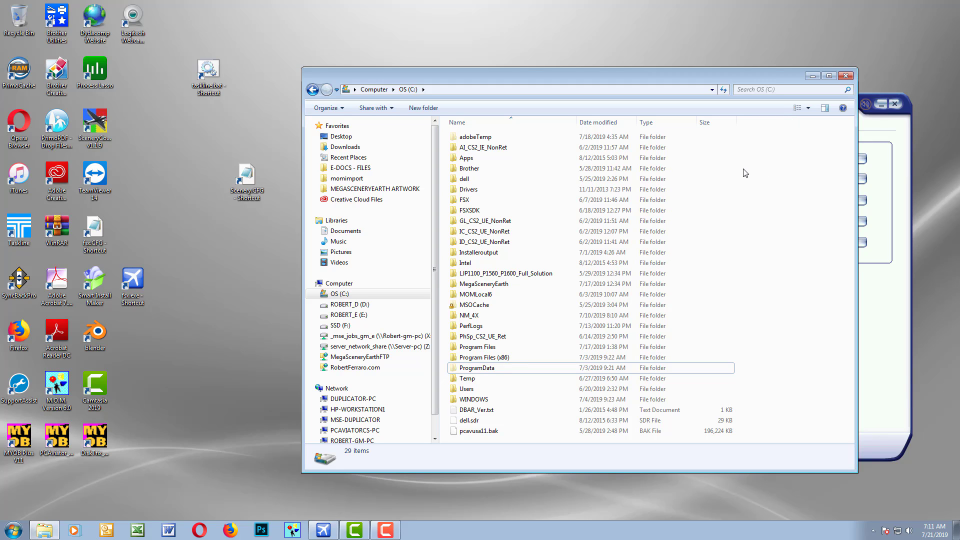
- Open the folder view options and apply "Don't show hidden files, folders, or drives"
key("alt")
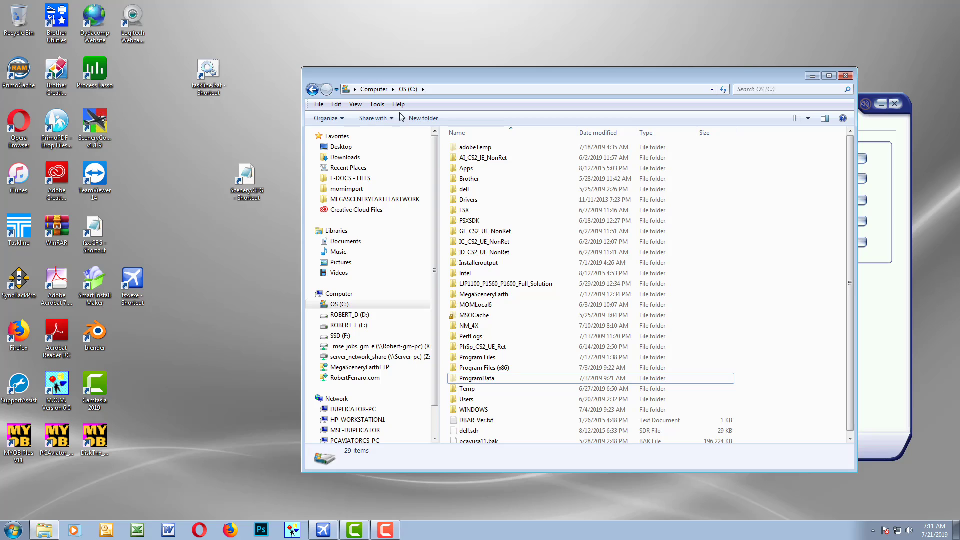
left_click(372, 104)
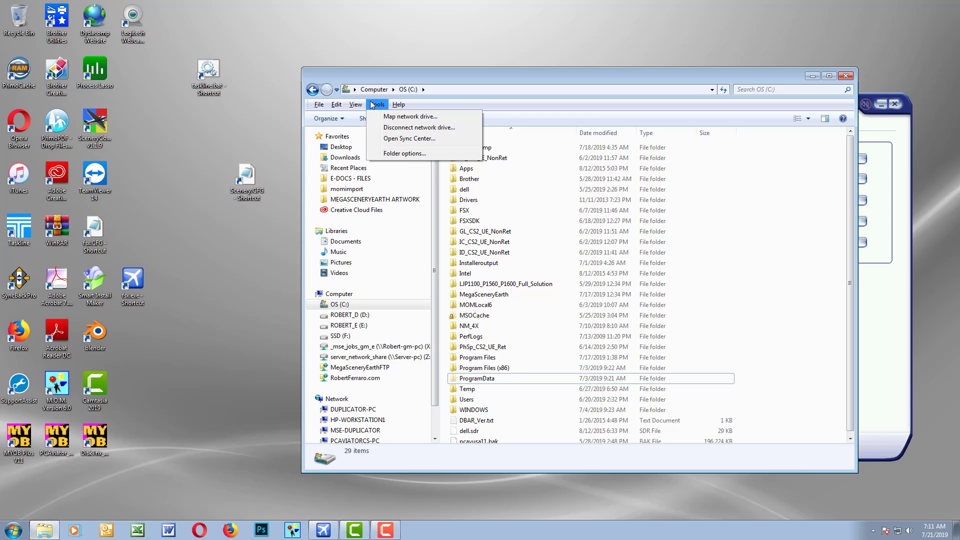
left_click(406, 153)
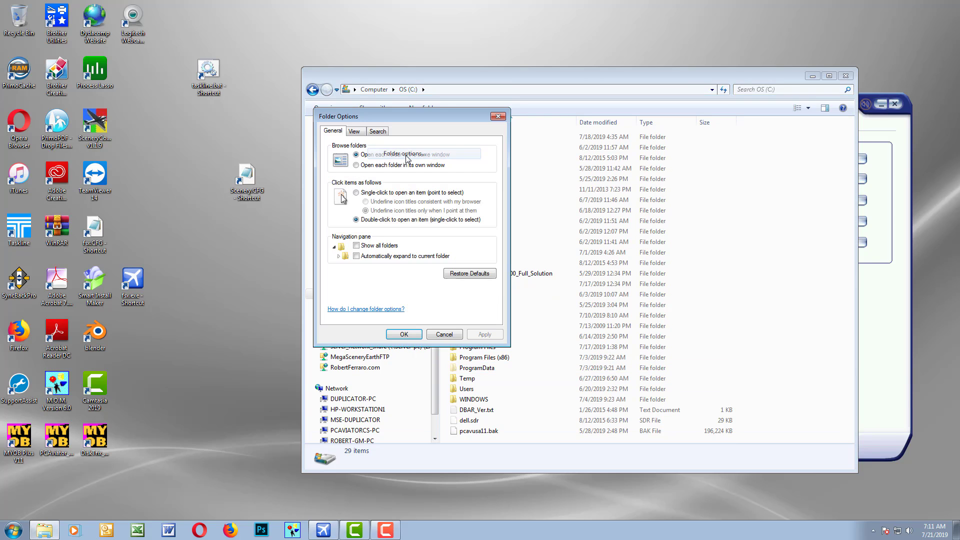
left_click(375, 132)
left_click(354, 132)
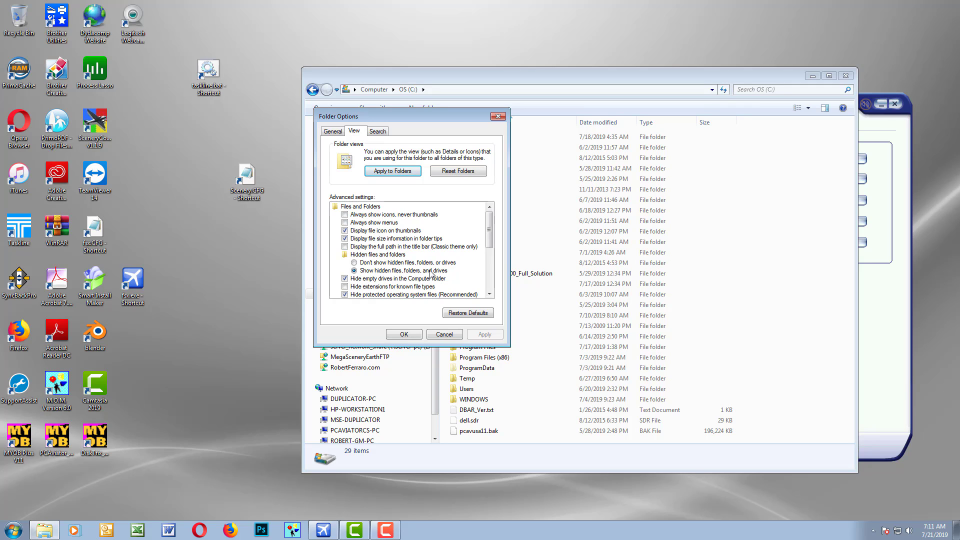
left_click(356, 263)
left_click(476, 334)
- Move the Folder Options dialog off the file list, apply "Show hidden files, folders, and drives", and close the dialog
left_click_drag(452, 120, 306, 121)
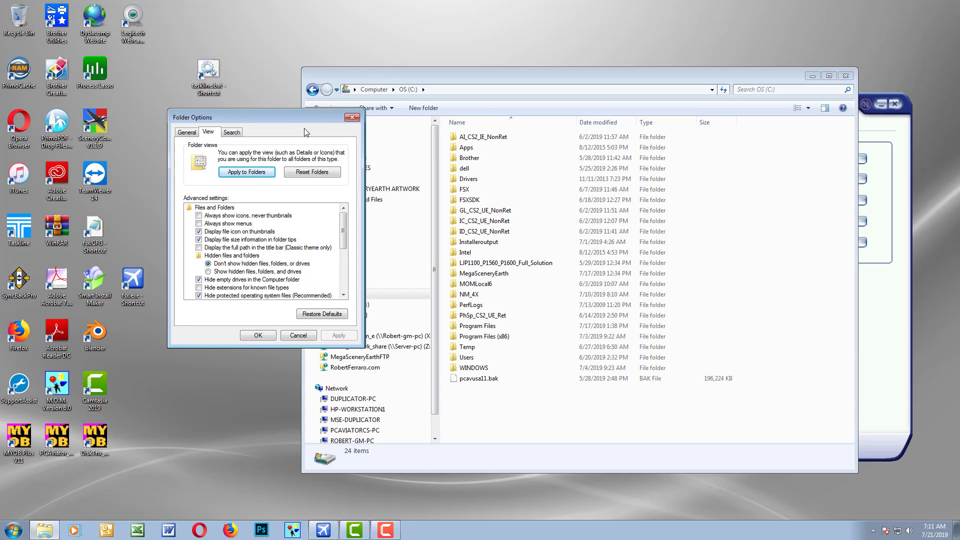
left_click(209, 271)
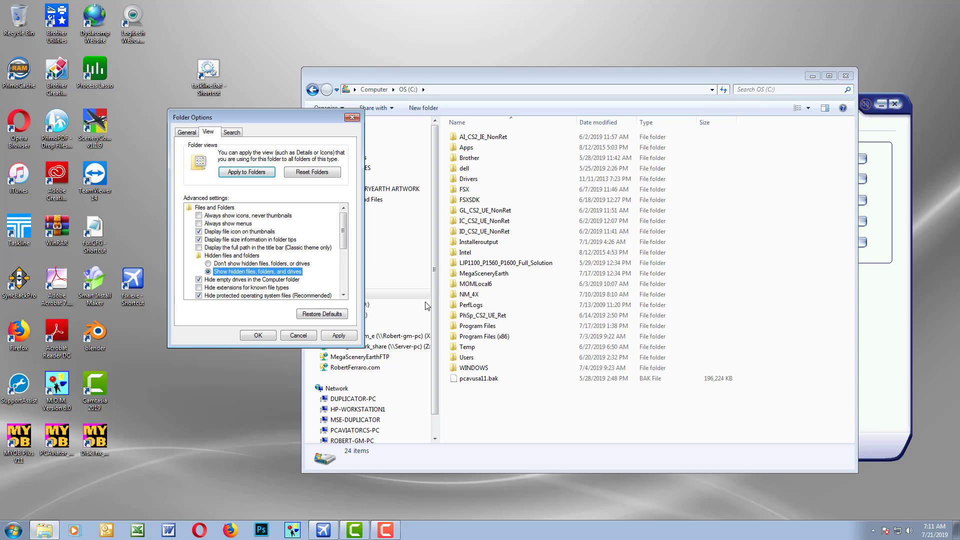
left_click(338, 336)
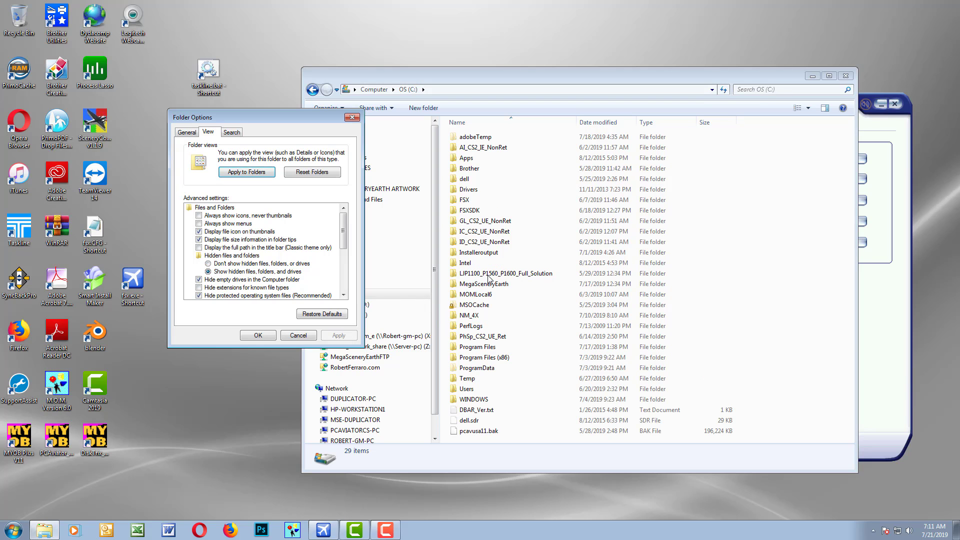
left_click(258, 335)
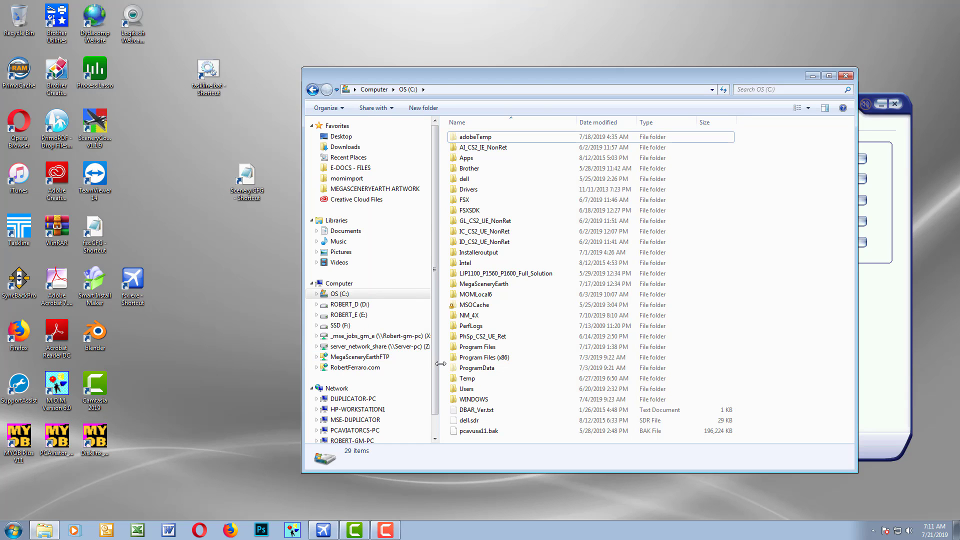
- Open the folder C:\ProgramData\Microsoft\FSX from the C: drive
double_click(477, 368)
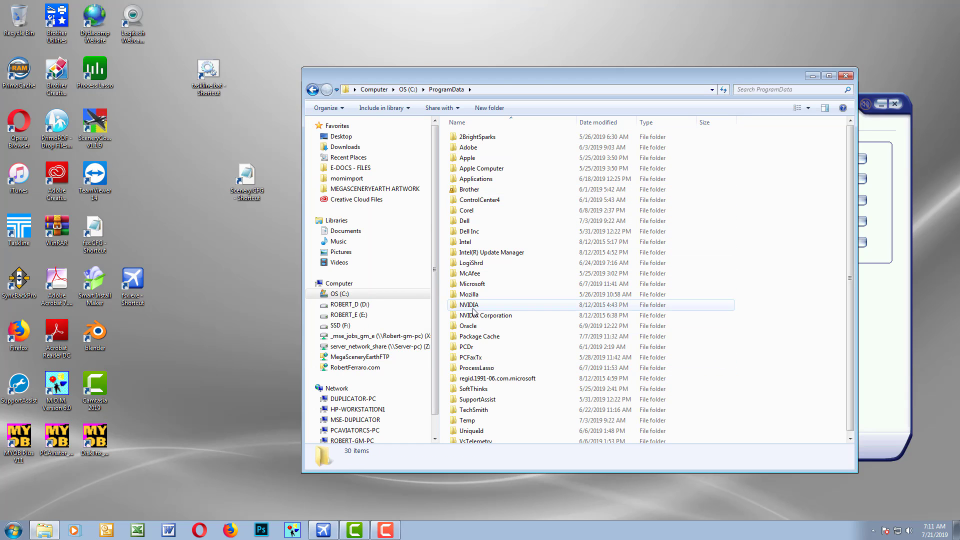
double_click(472, 284)
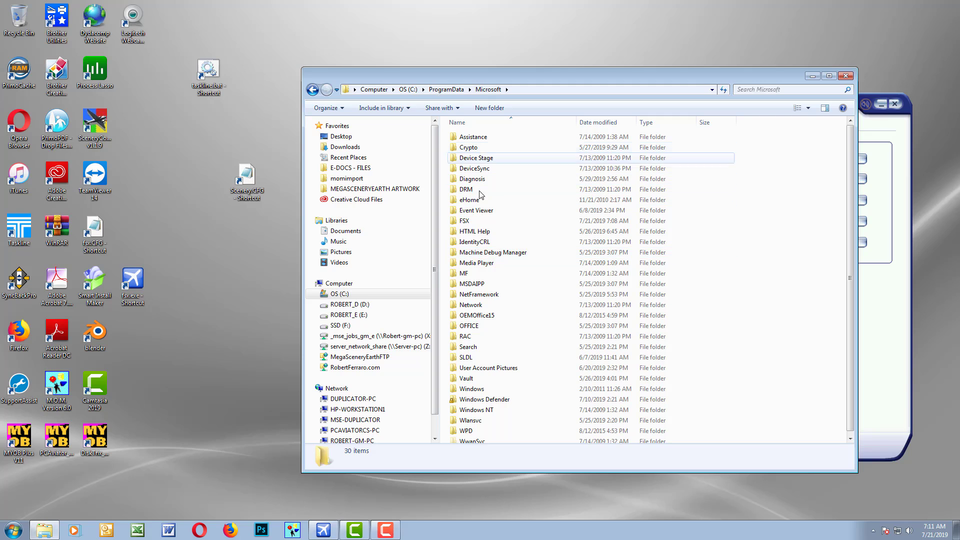
double_click(465, 221)
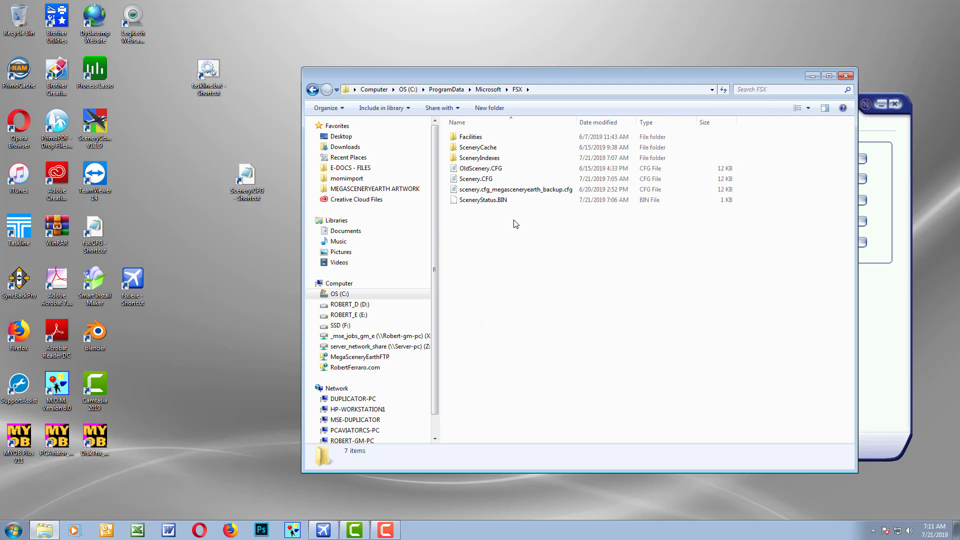
- Copy Scenery.CFG, paste it as a shortcut on the desktop, and close the FSX folder window
left_click(497, 183)
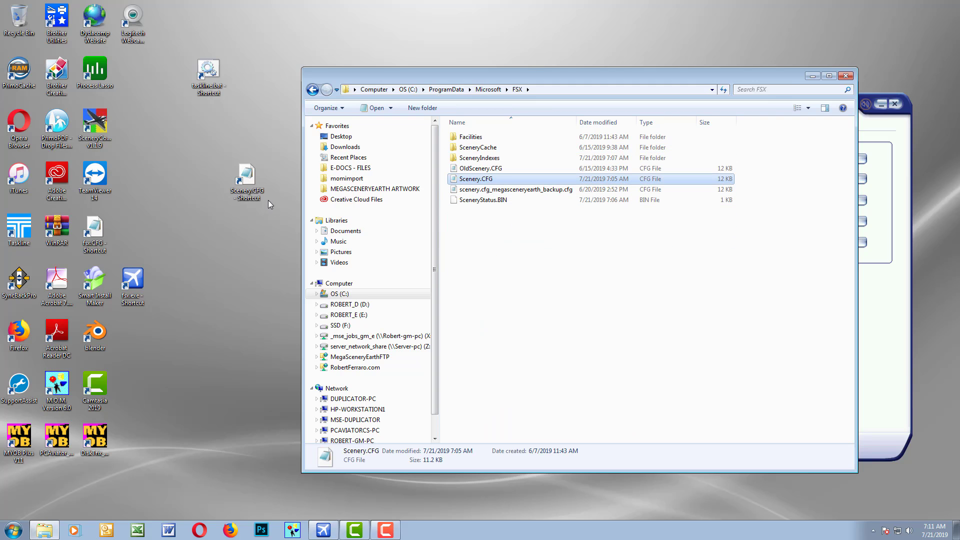
right_click(510, 182)
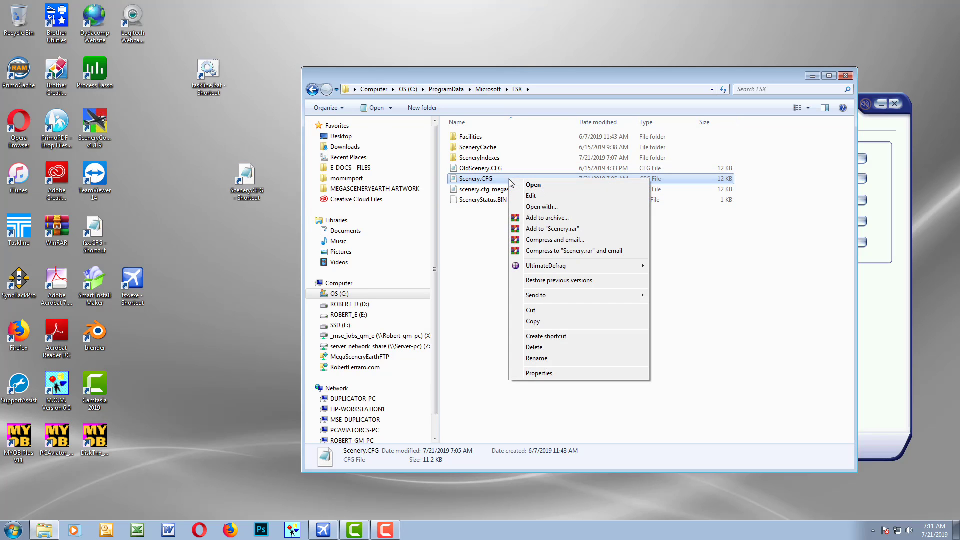
left_click(550, 321)
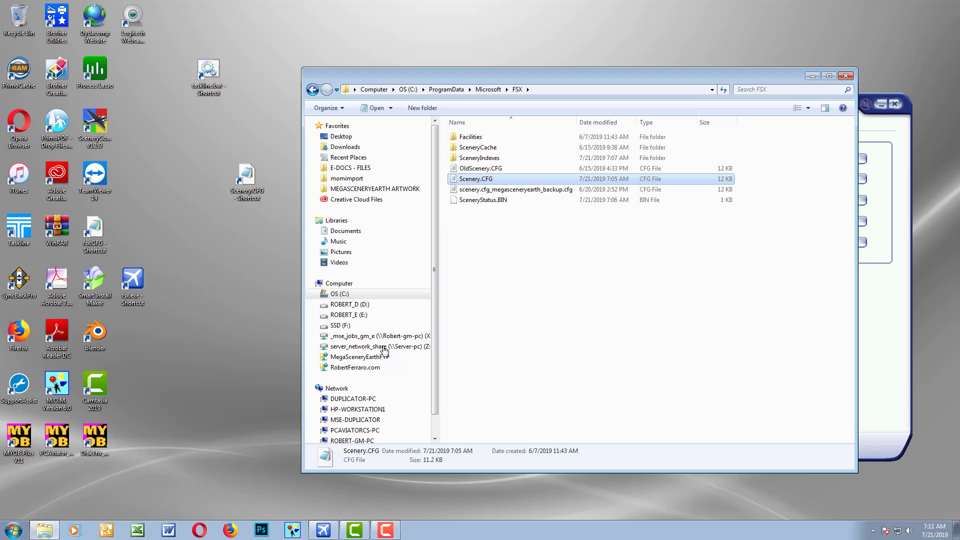
left_click(224, 266)
right_click(224, 270)
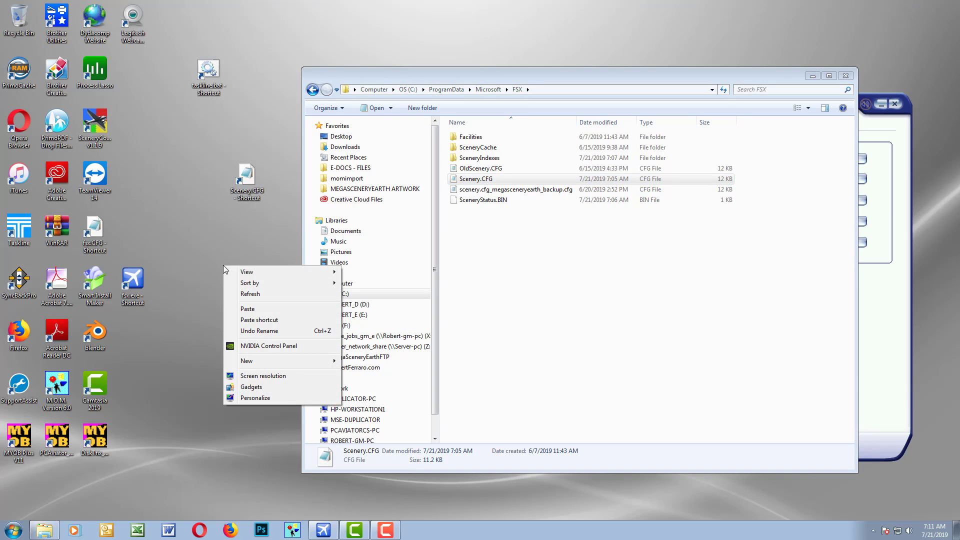
left_click(255, 320)
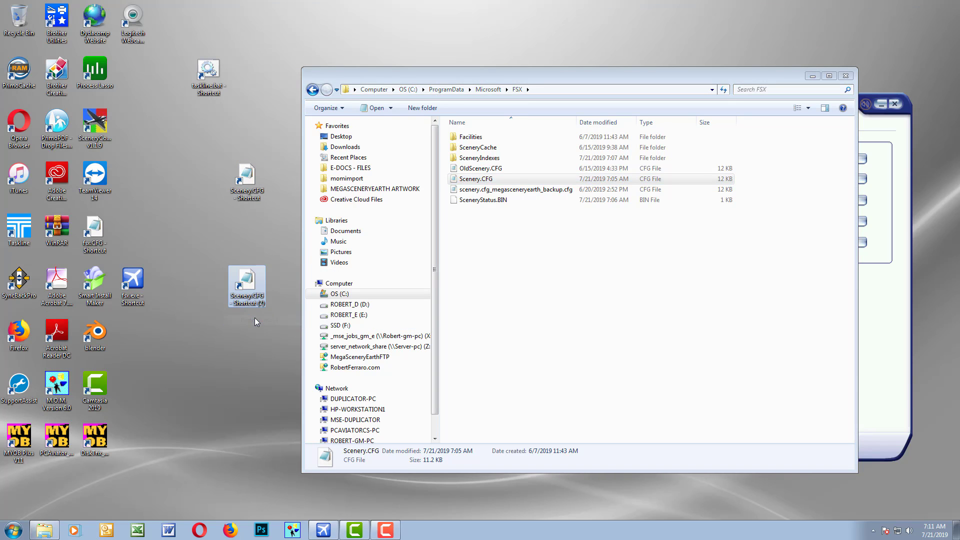
left_click(846, 76)
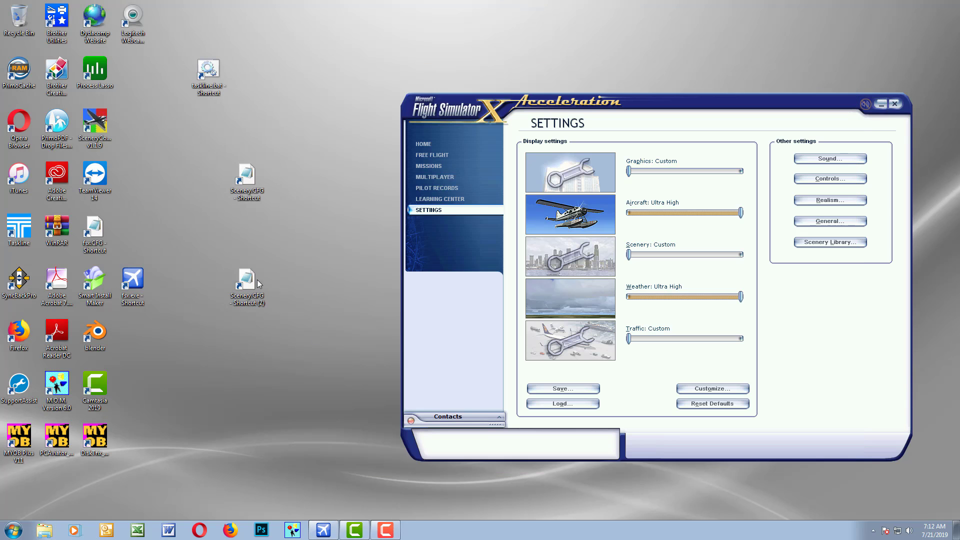
- Open Scenery.CFG from its original desktop shortcut, look through the first scenery area entries, and close the file
double_click(247, 180)
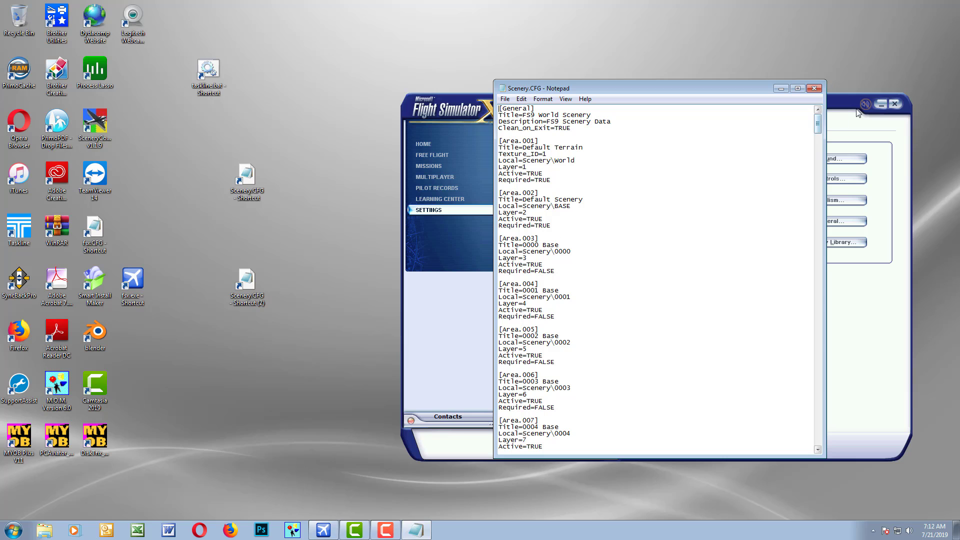
left_click_drag(821, 126, 821, 130)
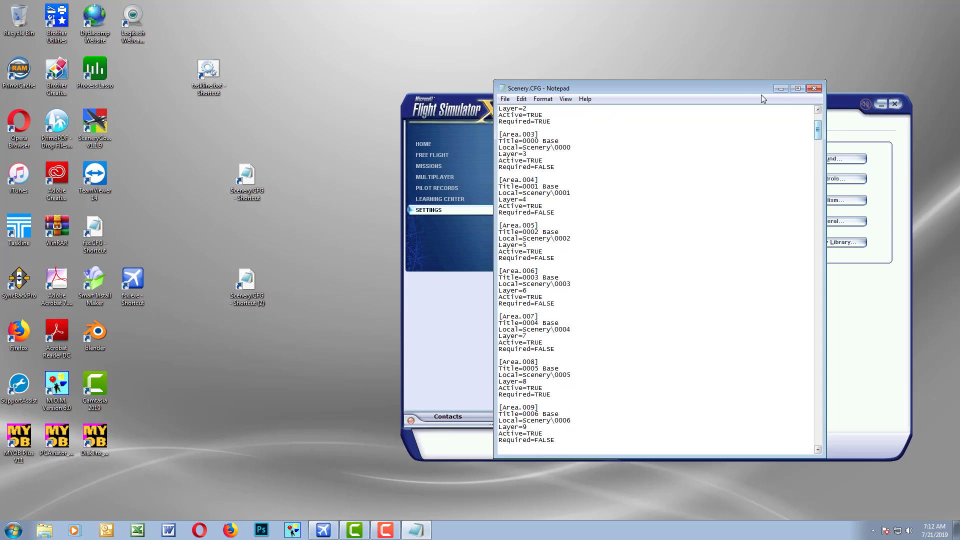
left_click_drag(750, 92, 291, 88)
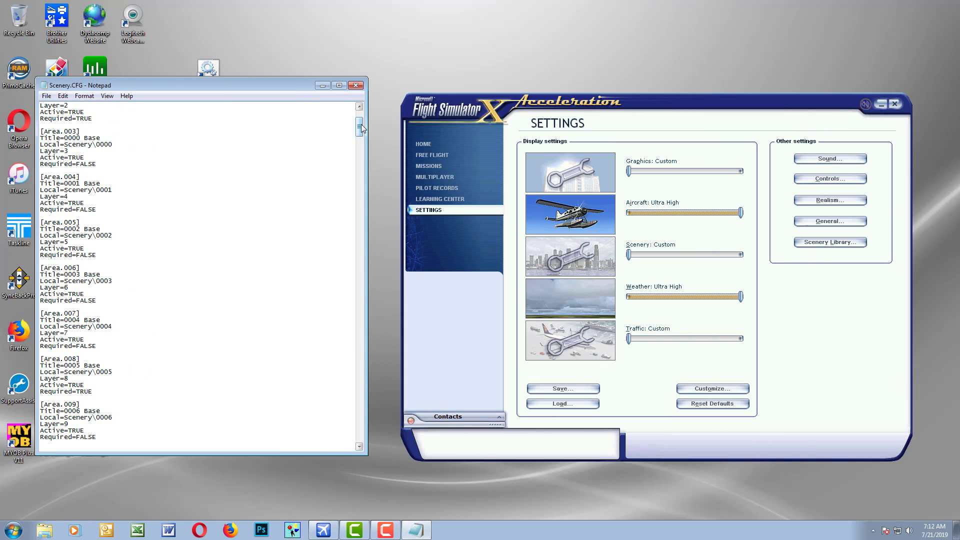
left_click(356, 85)
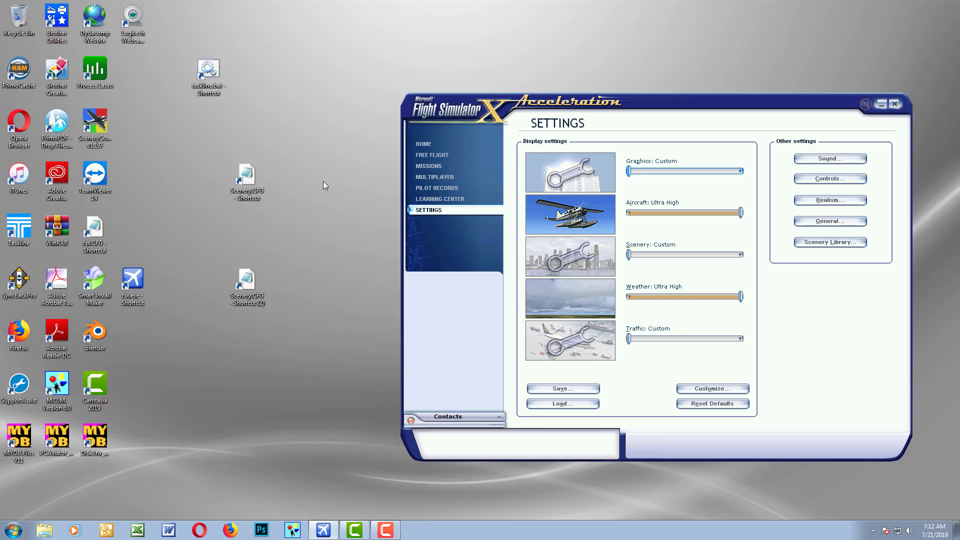
- Open the file location of the original Scenery.CFG shortcut, make a backup copy of Scenery.CFG in the same folder, and close the window
right_click(257, 199)
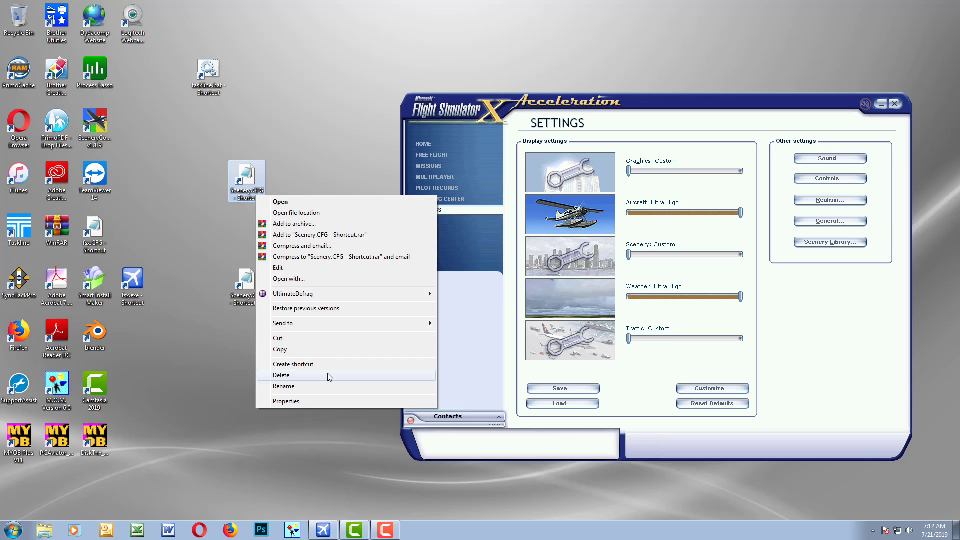
left_click(316, 213)
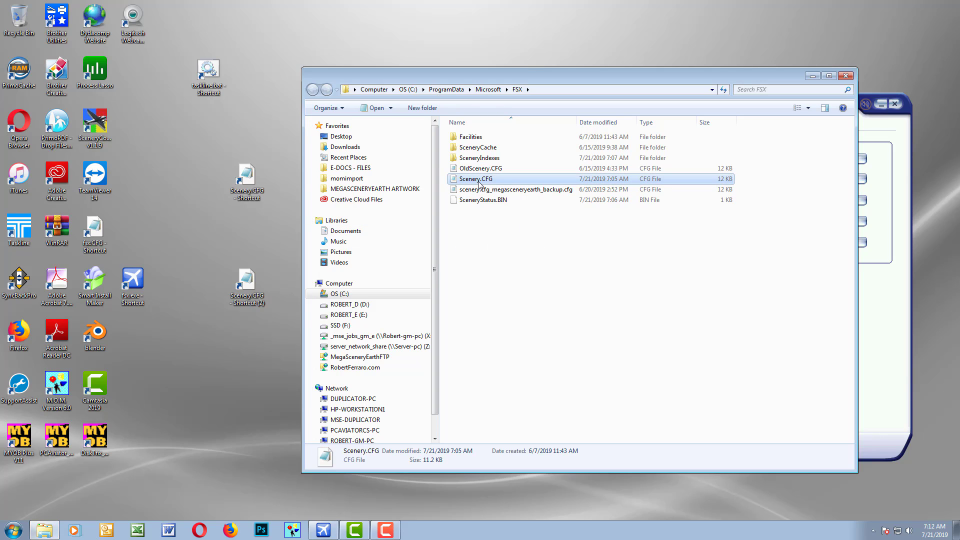
key("ctrl+c")
key("ctrl+v")
left_click(581, 320)
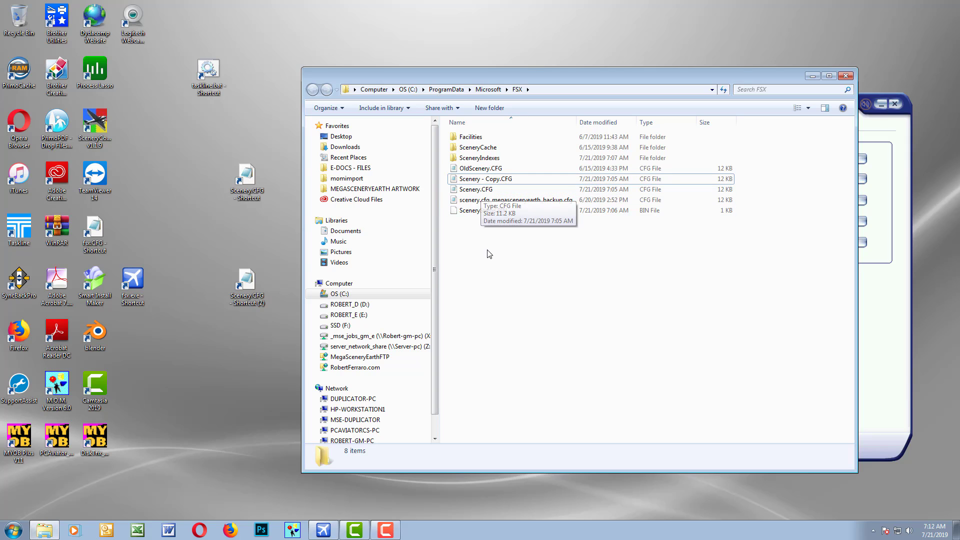
left_click(493, 179)
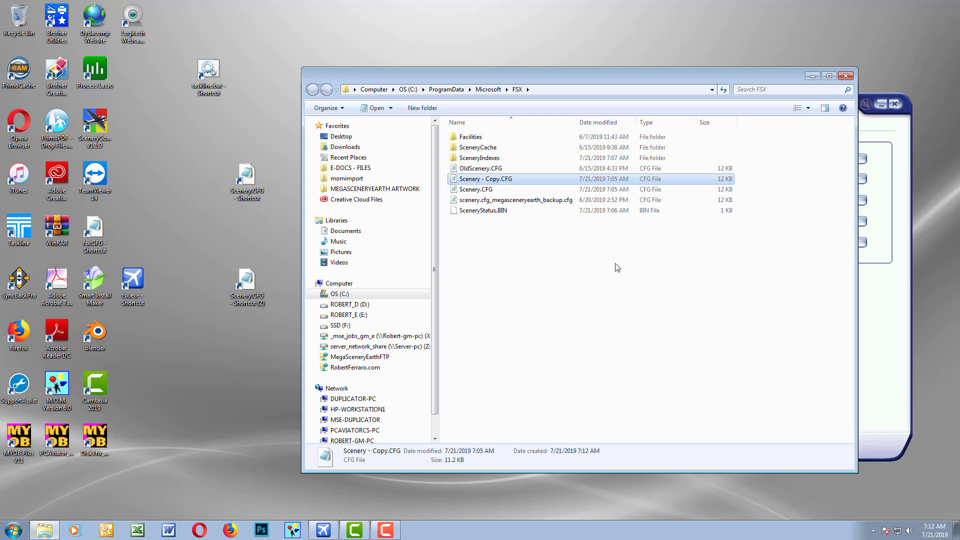
left_click(846, 75)
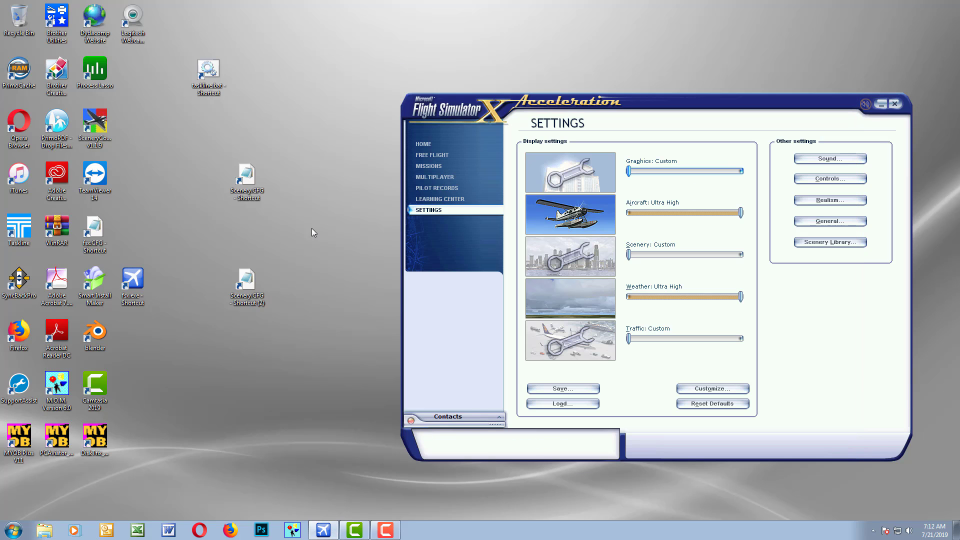
- Open Scenery.CFG at its last area entries and open Flight Simulator's Scenery Library settings beside it
double_click(246, 176)
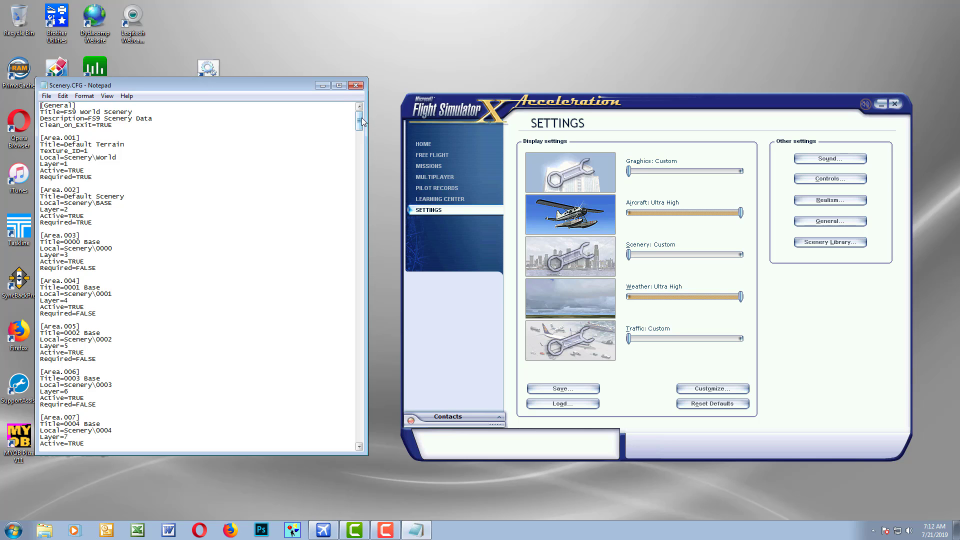
left_click_drag(362, 119, 380, 434)
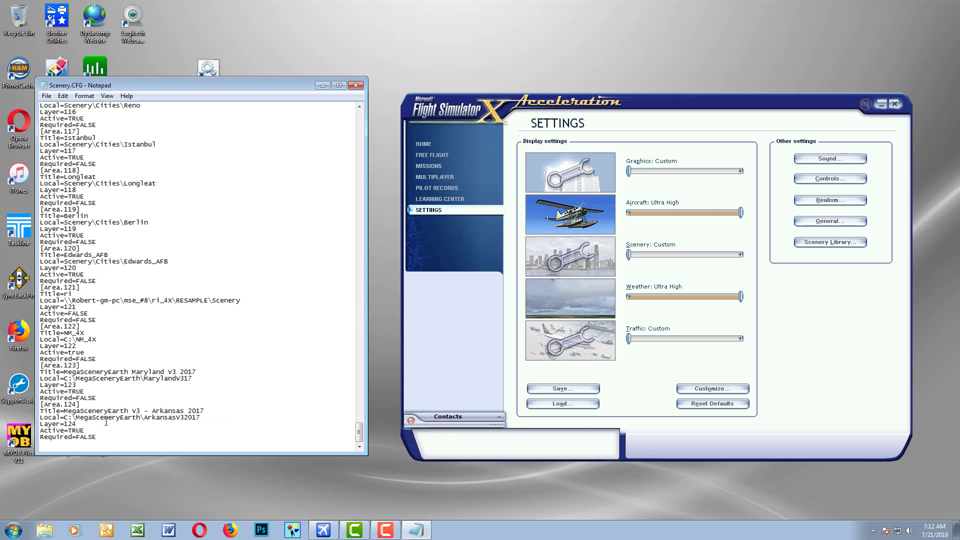
left_click(800, 243)
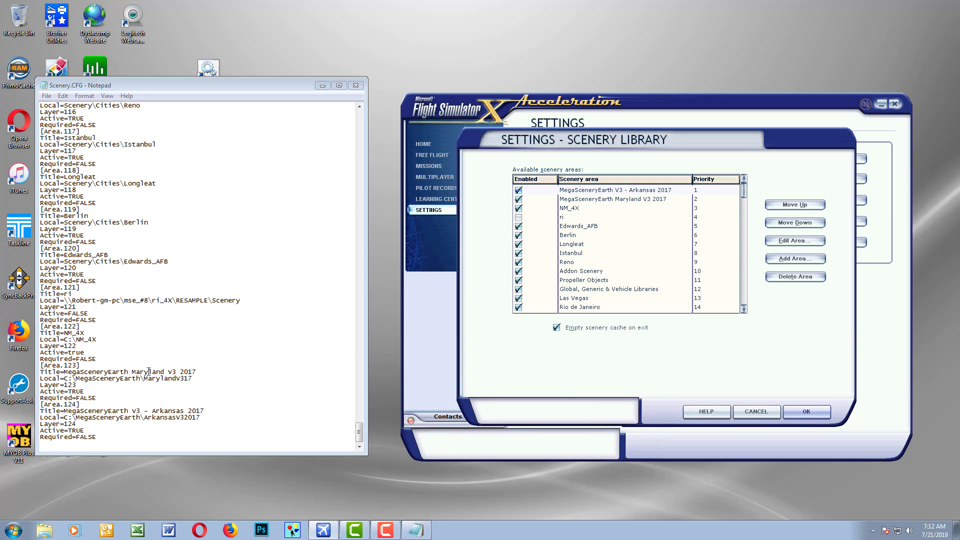
- Compare the first four scenery areas in the library with the Area.121 to Area.124 entries in Scenery.CFG
left_click(593, 199)
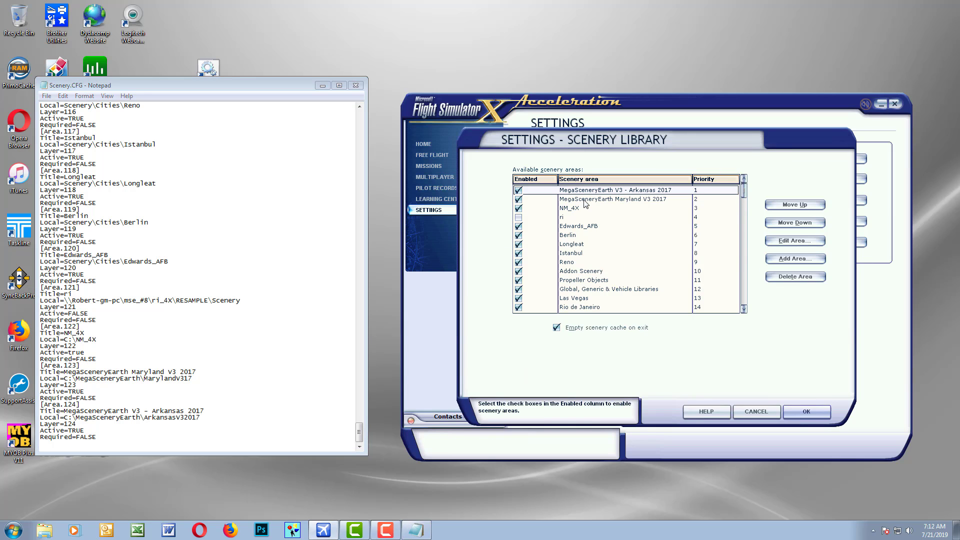
left_click(579, 210)
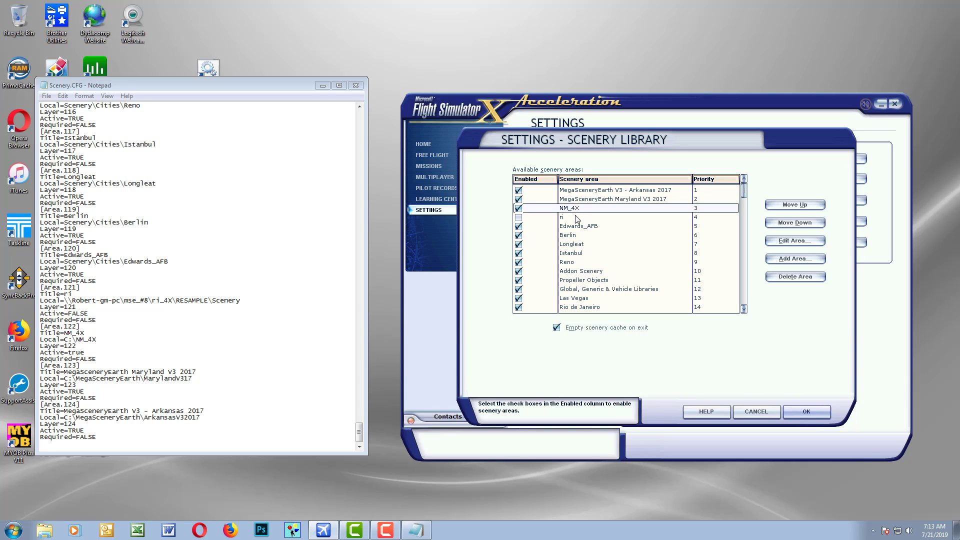
left_click(578, 217)
left_click(579, 209)
left_click(583, 199)
left_click(585, 191)
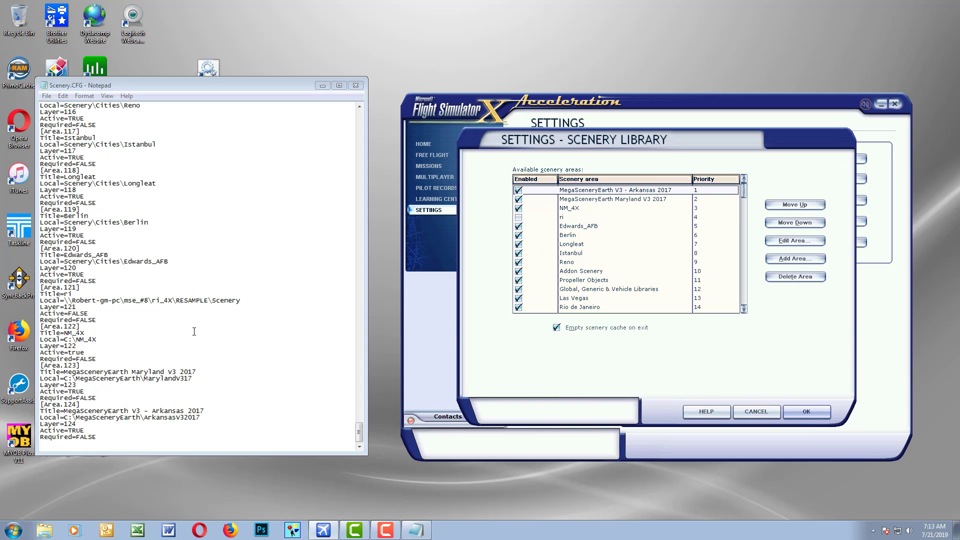
left_click(63, 344)
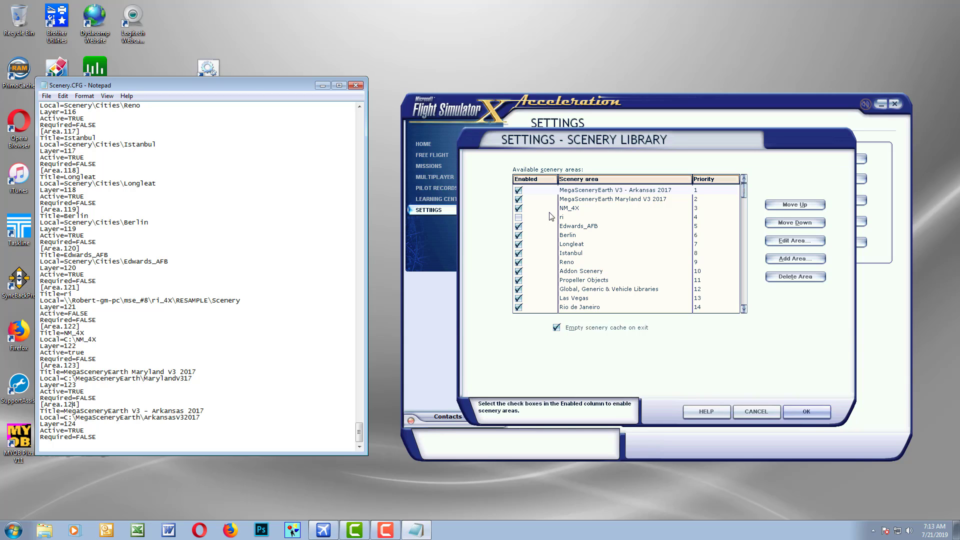
left_click(520, 192)
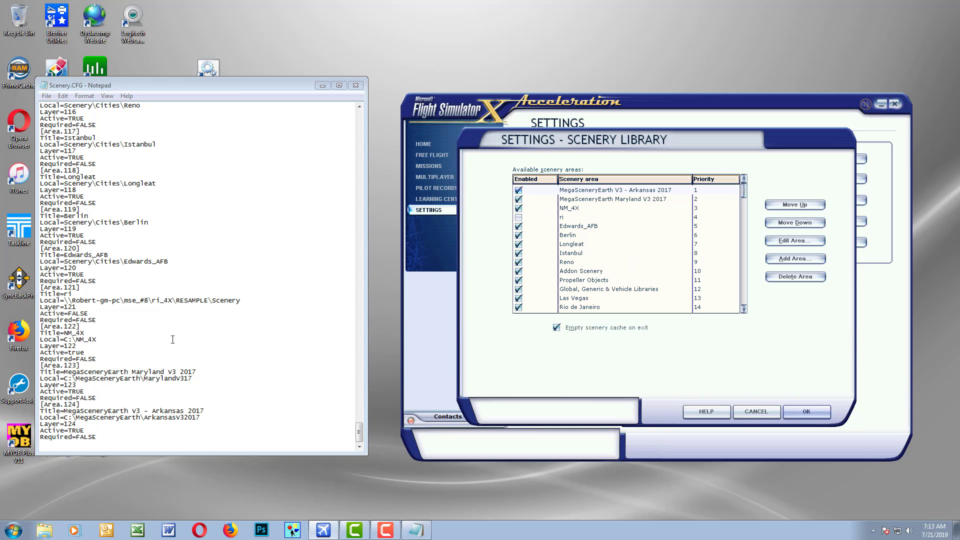
left_click(141, 298)
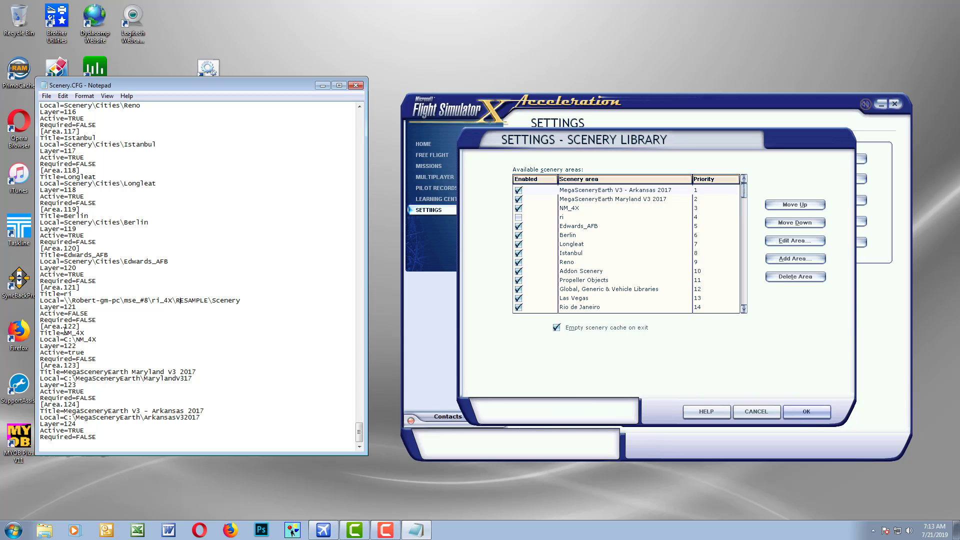
- Compare NM_4X with its Scenery.CFG entry, inspect its directory and title in the area editing dialog, and cancel the dialog
left_click(575, 209)
left_click(65, 332)
left_click(580, 209)
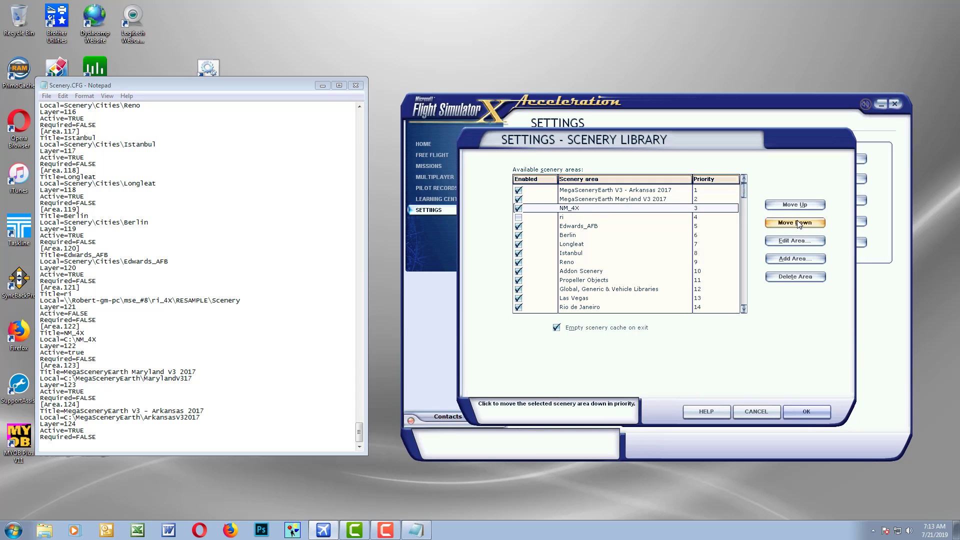
left_click(804, 242)
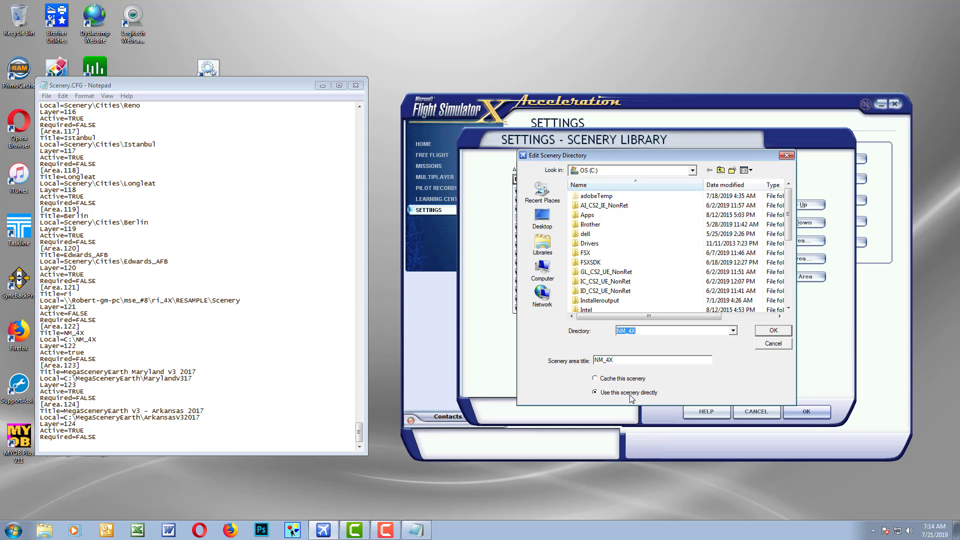
left_click(769, 345)
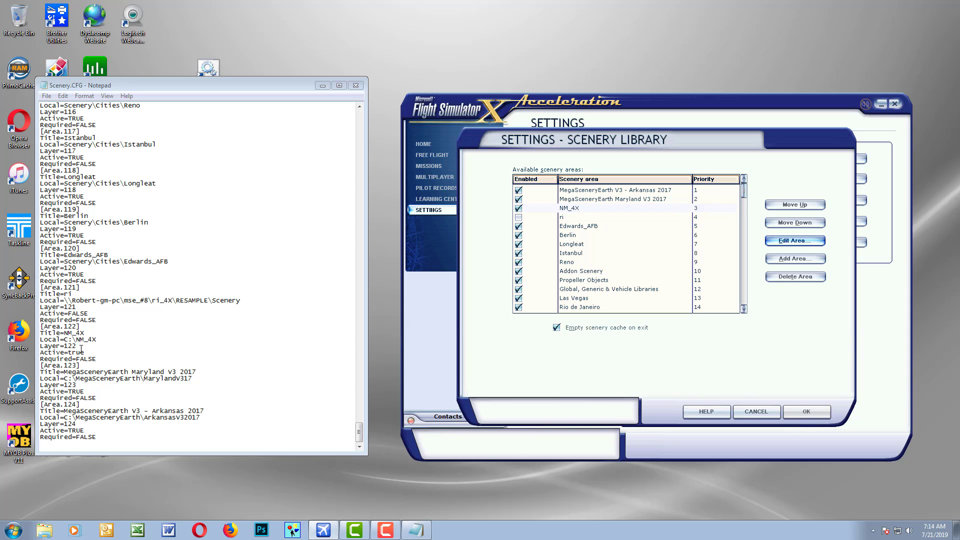
- Review the Scenery.CFG entries from the end of the file back to the General section and return to the last entries
left_click(50, 359)
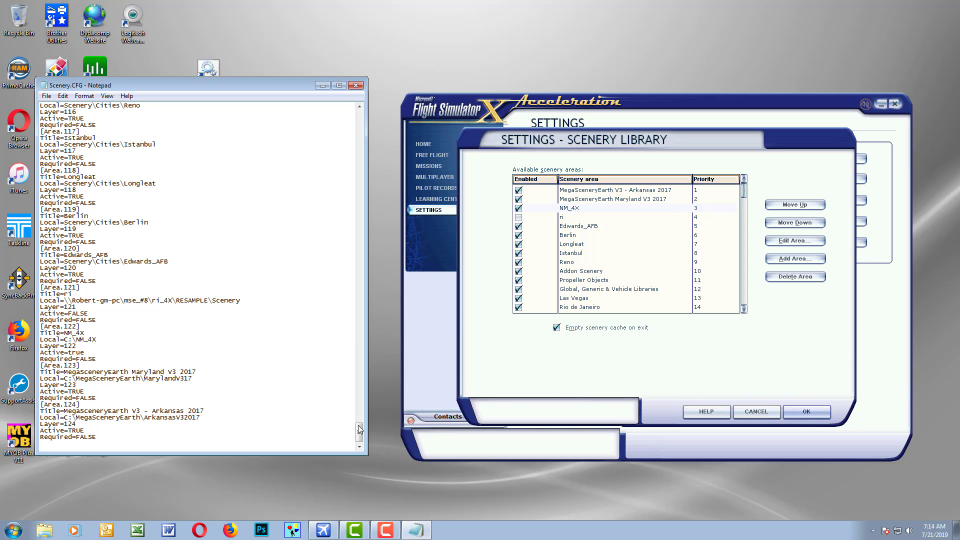
left_click_drag(359, 426, 359, 111)
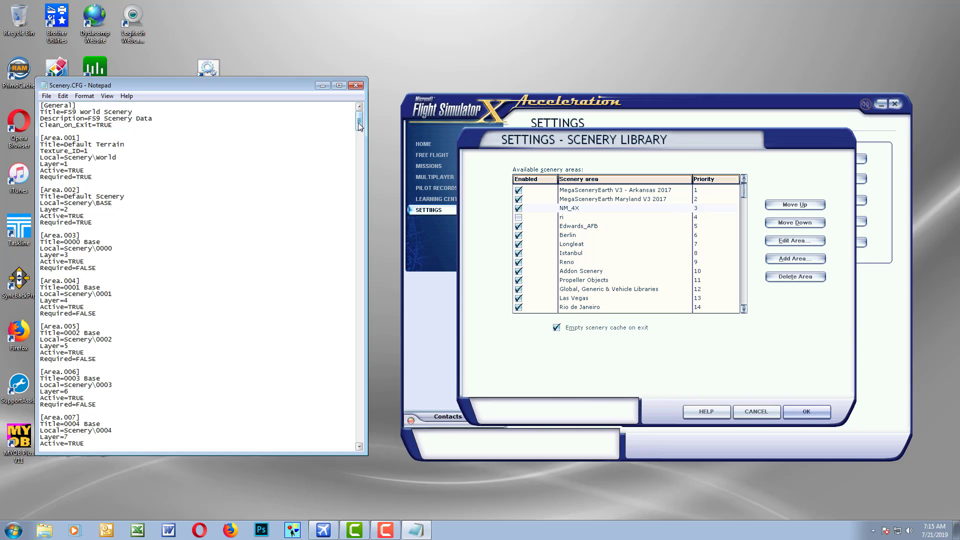
left_click_drag(358, 125, 372, 448)
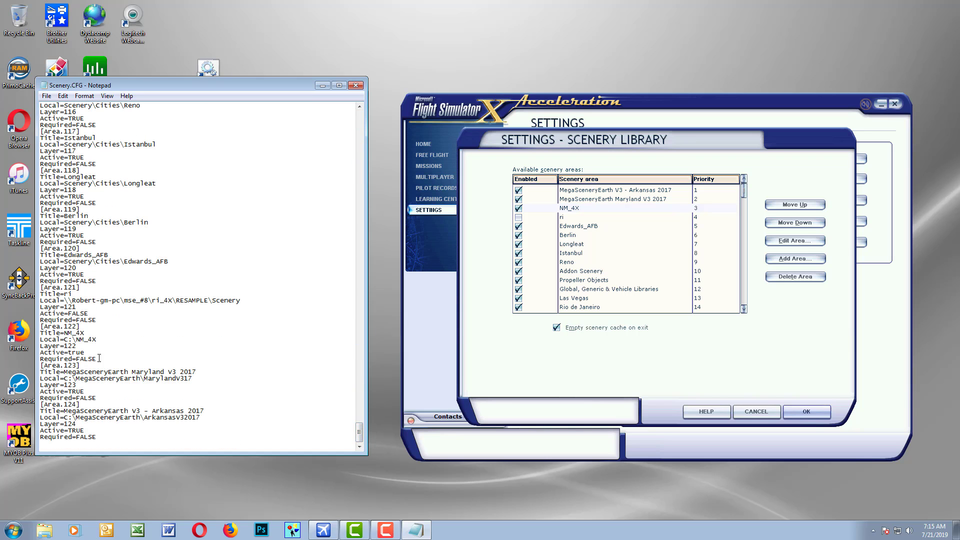
- Move MegaSceneryEarth Maryland V3 2017 down one priority level, and restore the order by moving NM_4X down one level
left_click(588, 200)
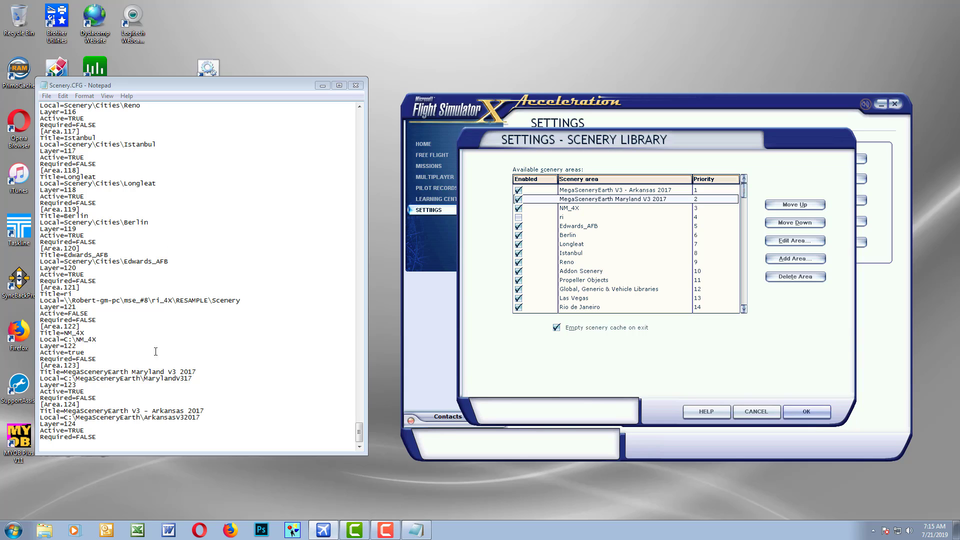
left_click(789, 227)
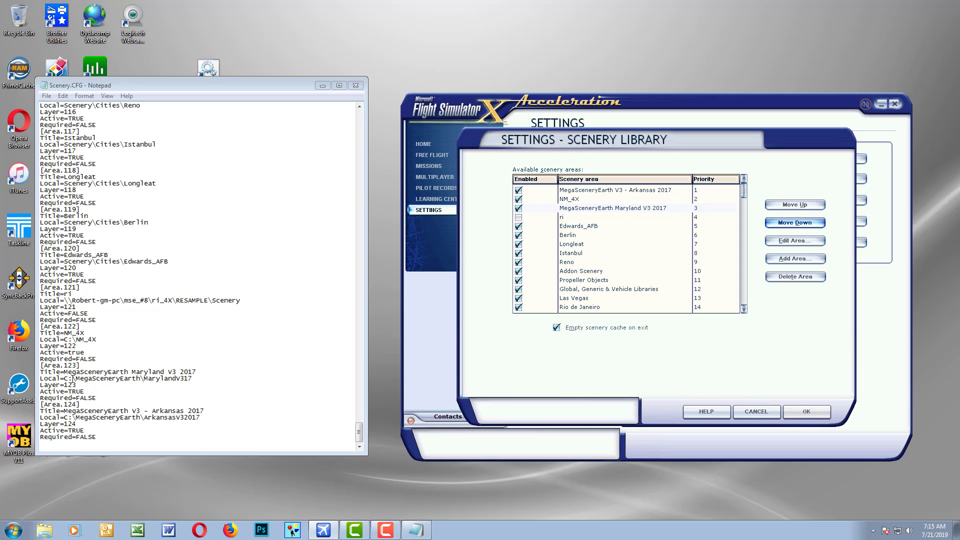
left_click(568, 199)
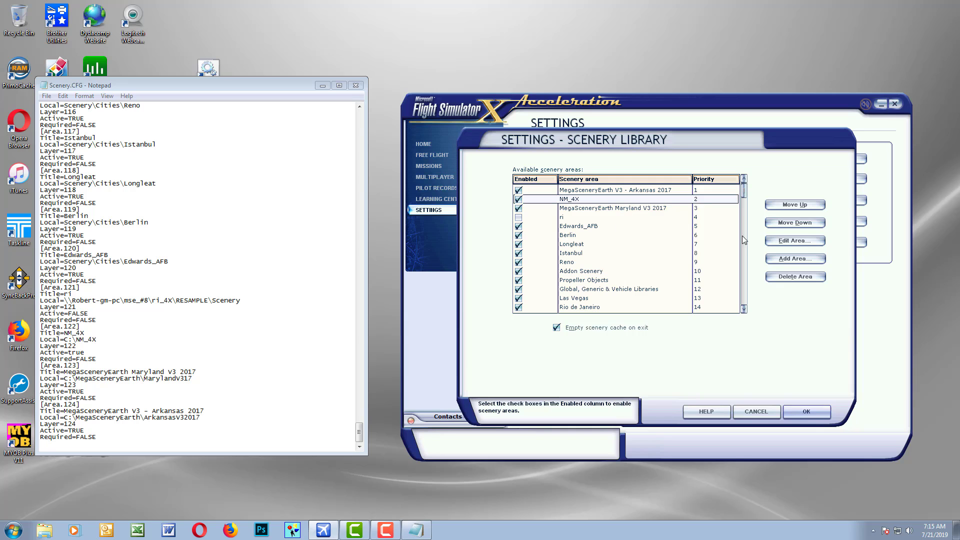
left_click(801, 225)
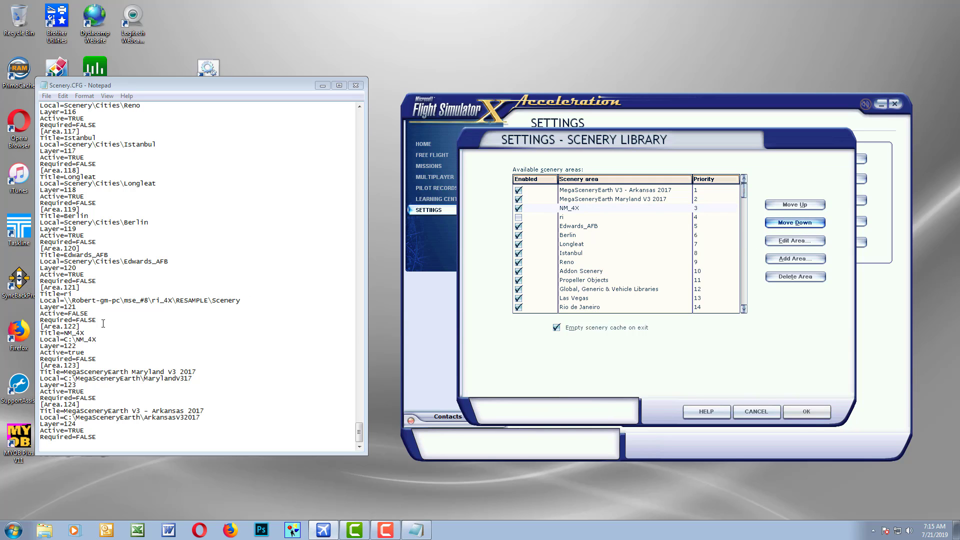
- Check the order of the top scenery areas, cancel the Scenery Library dialog, and exit Flight Simulator
left_click(607, 191)
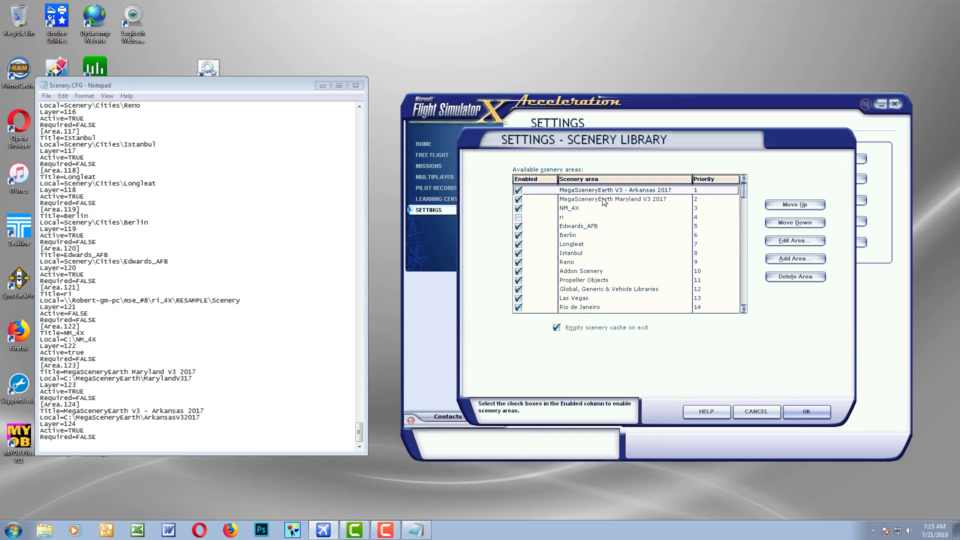
left_click(604, 201)
left_click(590, 209)
left_click(585, 226)
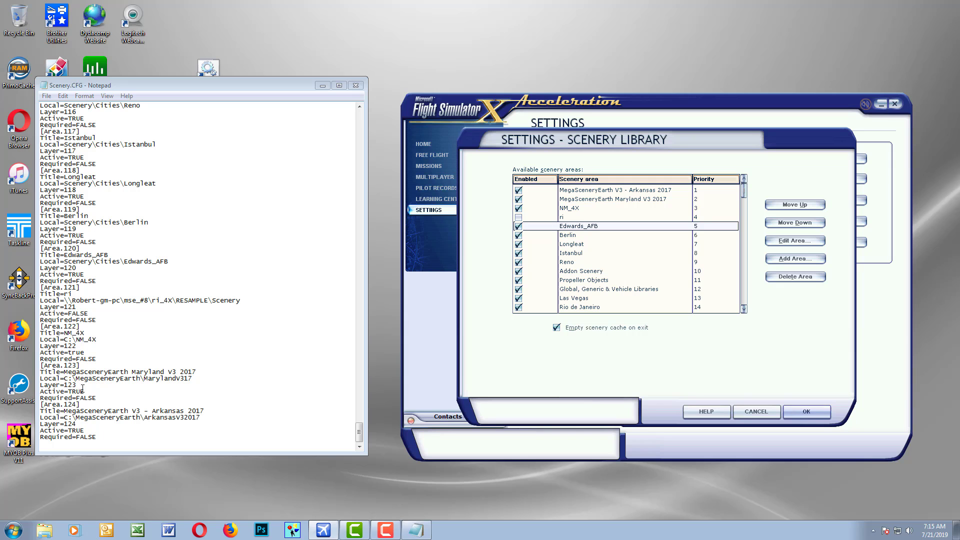
left_click(771, 409)
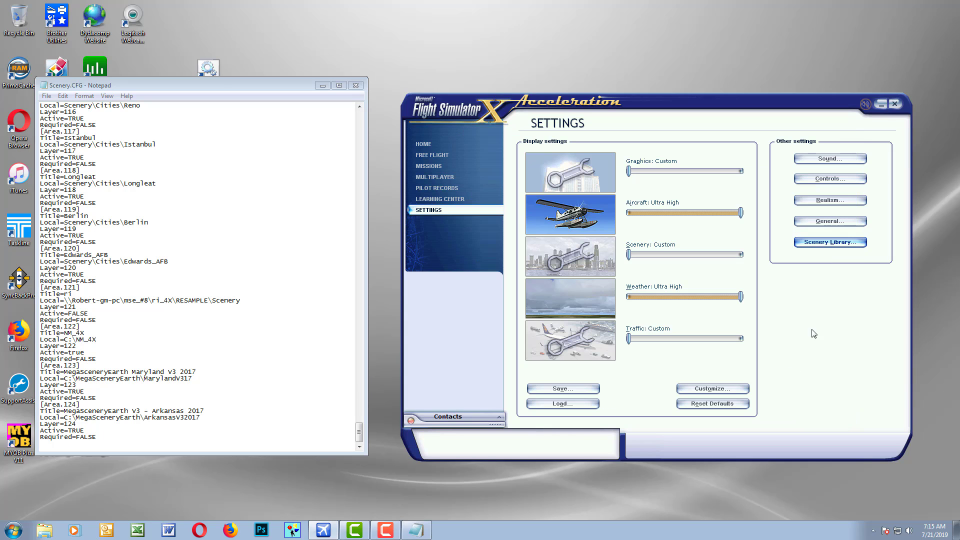
left_click(895, 104)
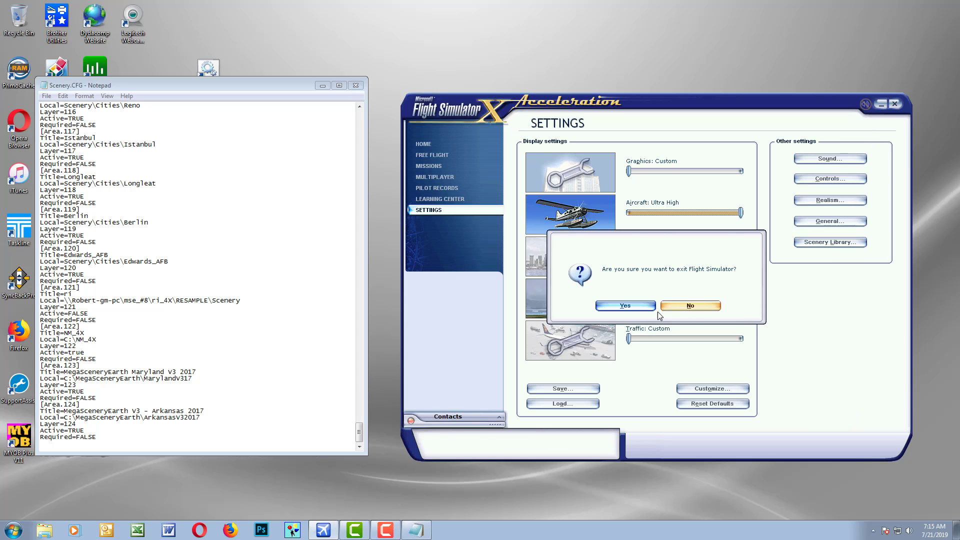
left_click(643, 306)
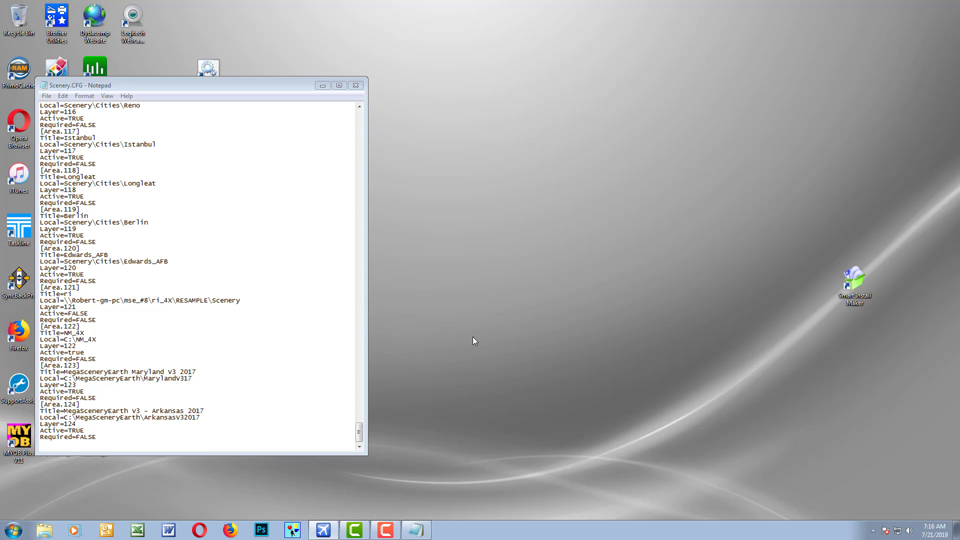
- Copy the whole Area.124 entry in Scenery.CFG and paste it on a new line at the end of the file
left_click(270, 372)
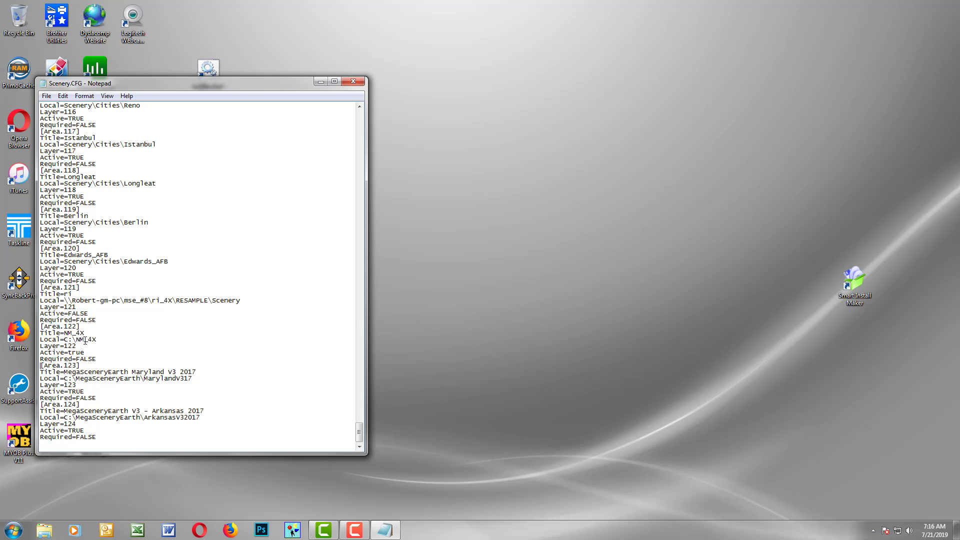
left_click_drag(100, 438, 33, 406)
right_click(58, 410)
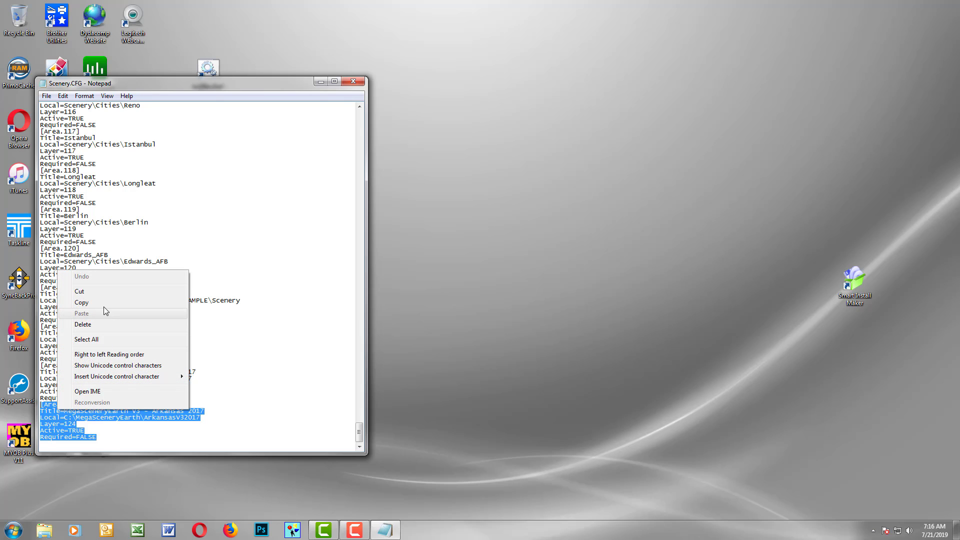
left_click(80, 303)
left_click(119, 438)
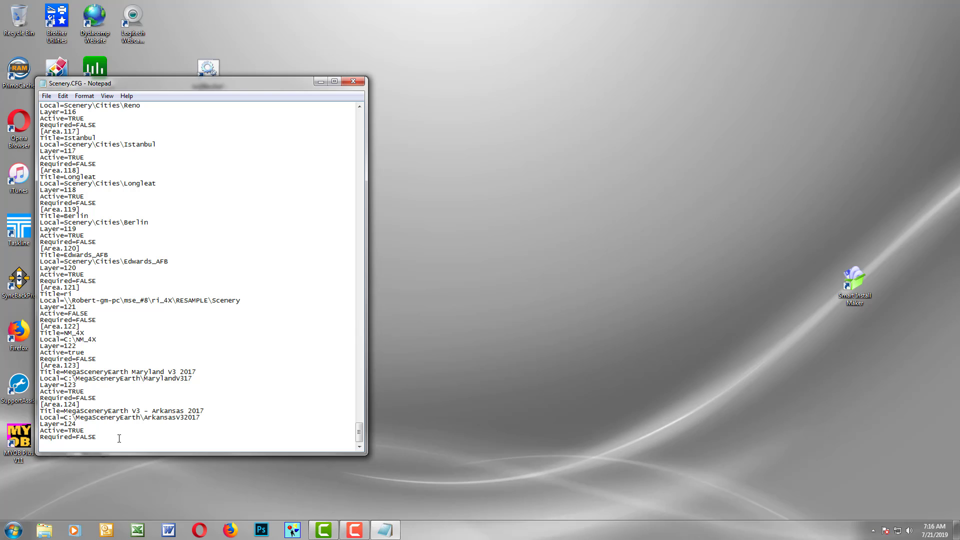
key("Return")
key("ctrl+v")
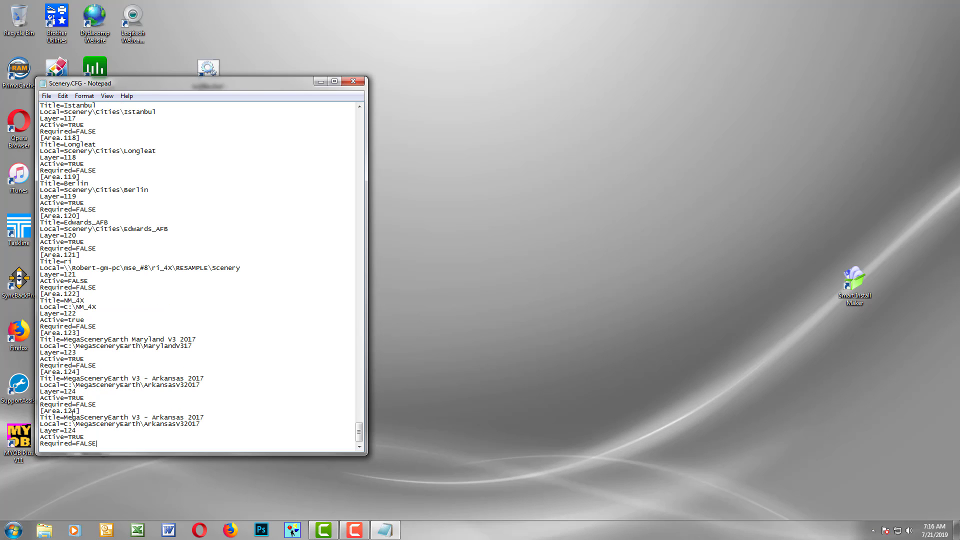
- Renumber the pasted scenery entry to Area.125 and set its layer to 125
left_click_drag(73, 411, 78, 411)
type("5")
left_click_drag(77, 431, 74, 432)
type("5")
- Set the Area.125 entry's title to TEST and its local path to C:\TEST\
left_click_drag(64, 418, 213, 415)
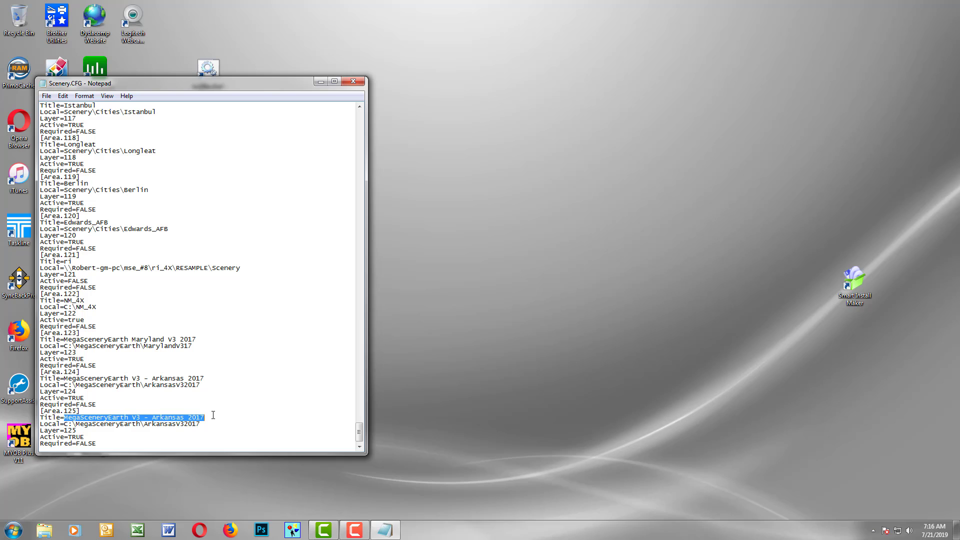
type("TE")
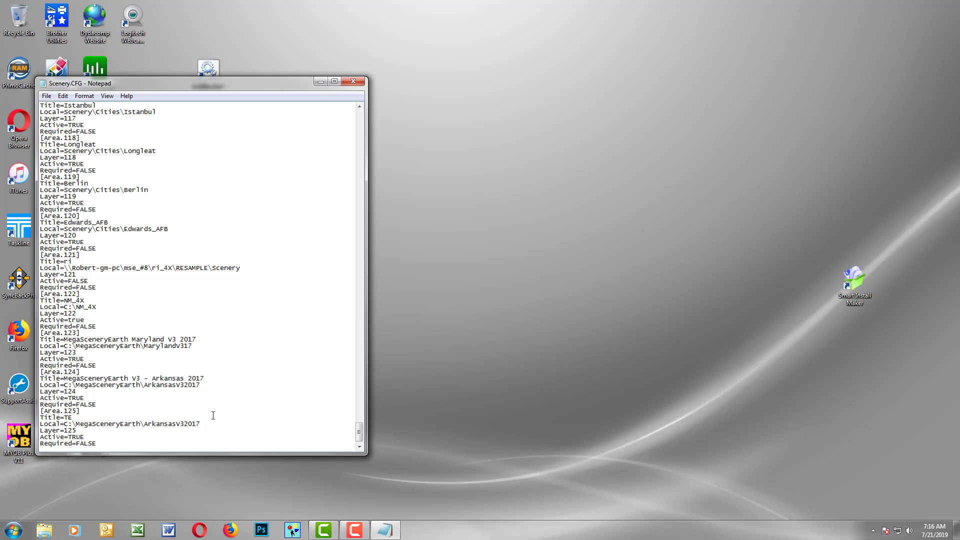
type("RT")
left_click_drag(76, 424, 139, 423)
type("TEST")
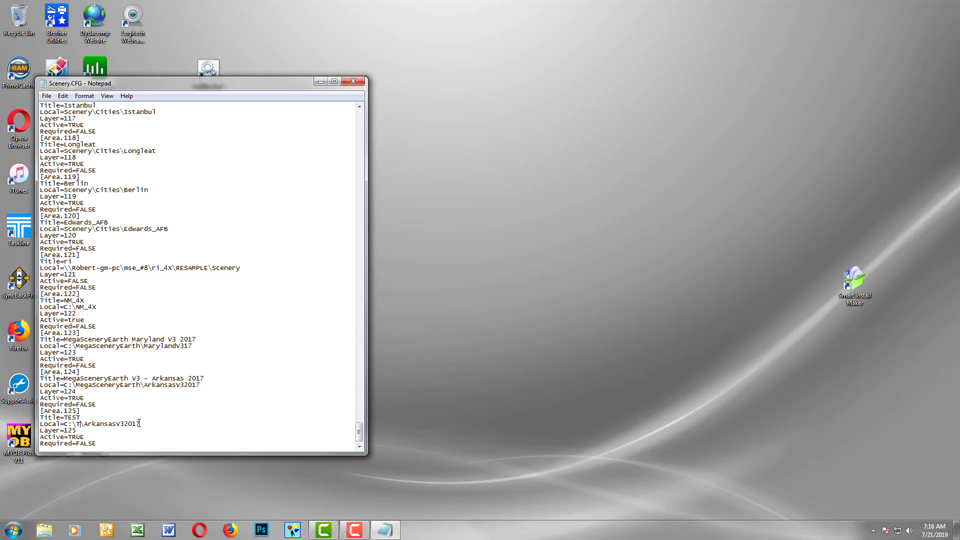
key("Delete")
key("Delete")
key("Delete")
key("Delete")
key("Delete")
key("Delete")
key("Delete")
key("Delete")
key("Delete")
key("Delete")
key("Delete")
key("Delete")
- Close Scenery.CFG with its changes saved and start Flight Simulator X again
left_click(353, 81)
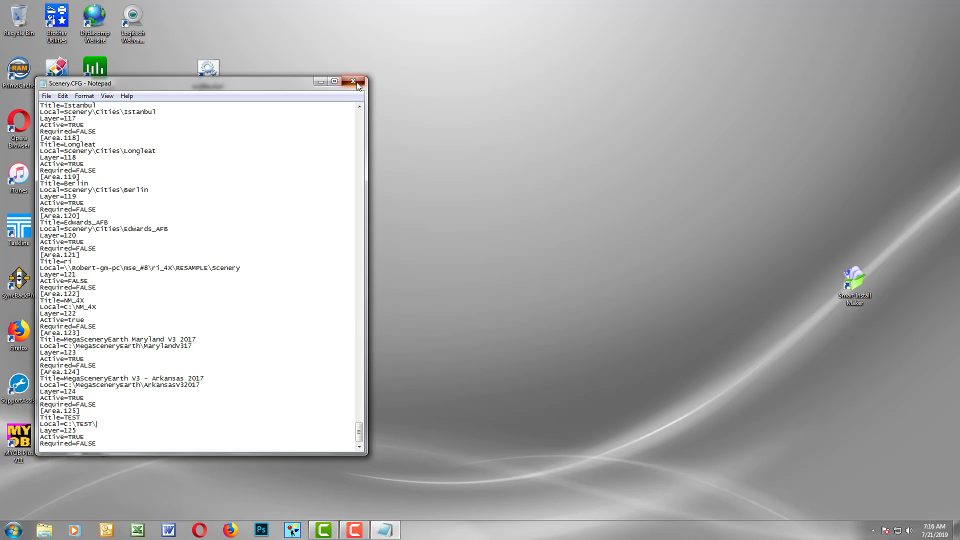
left_click(457, 271)
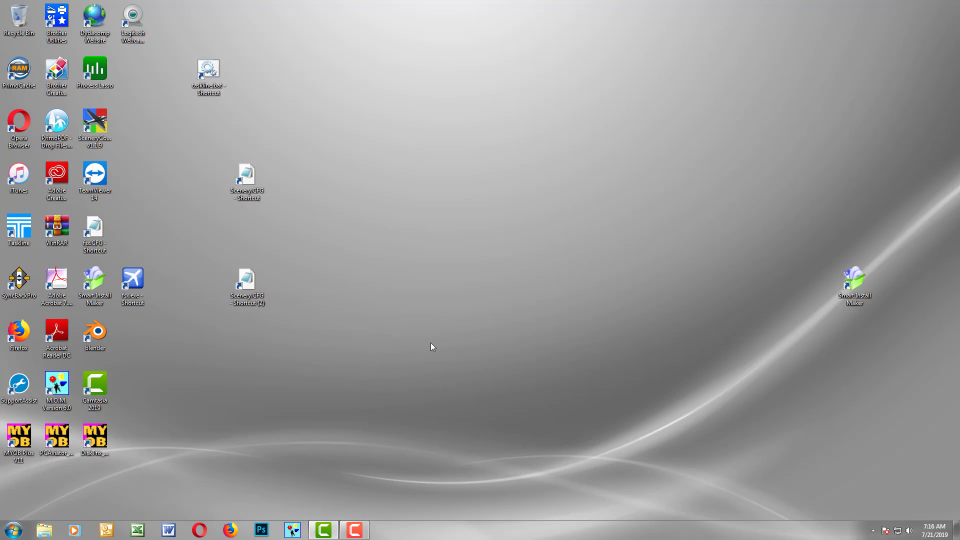
left_click(14, 531)
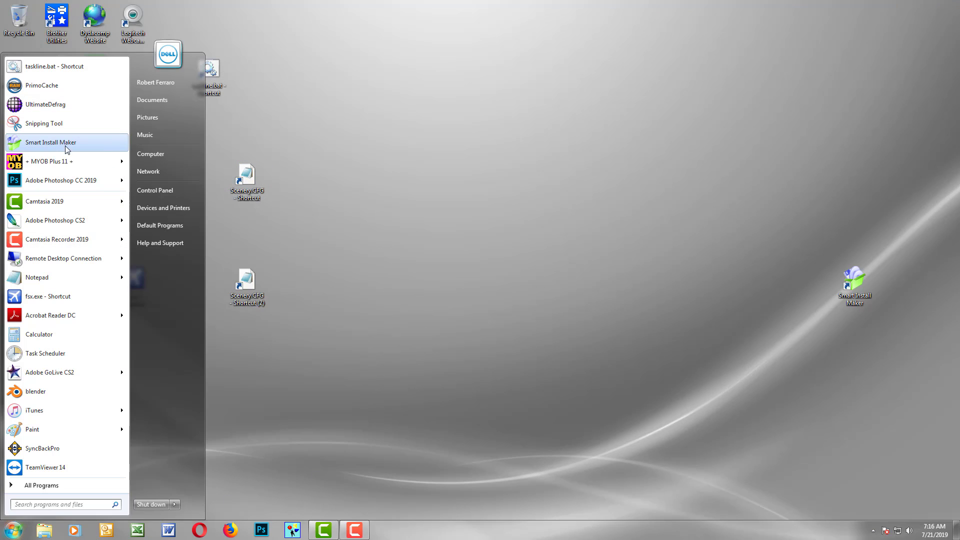
left_click(67, 296)
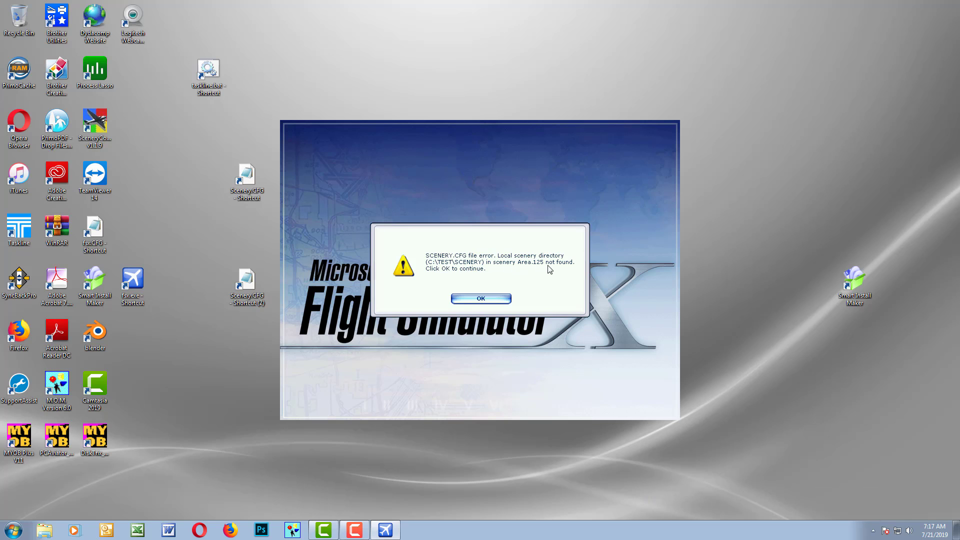
- Continue past the scenery file error, open the Scenery Library in the settings, and toggle the TEST area off and on again
left_click(503, 299)
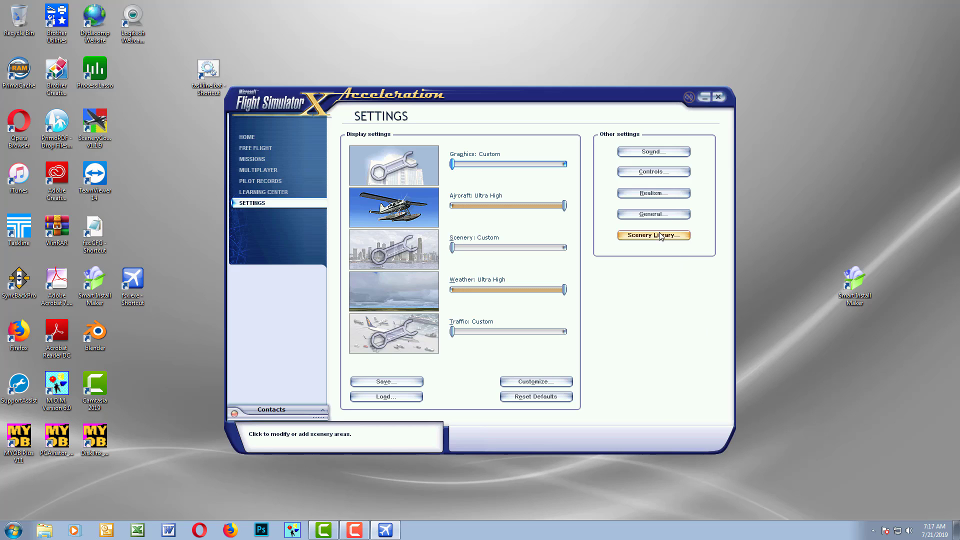
left_click(660, 235)
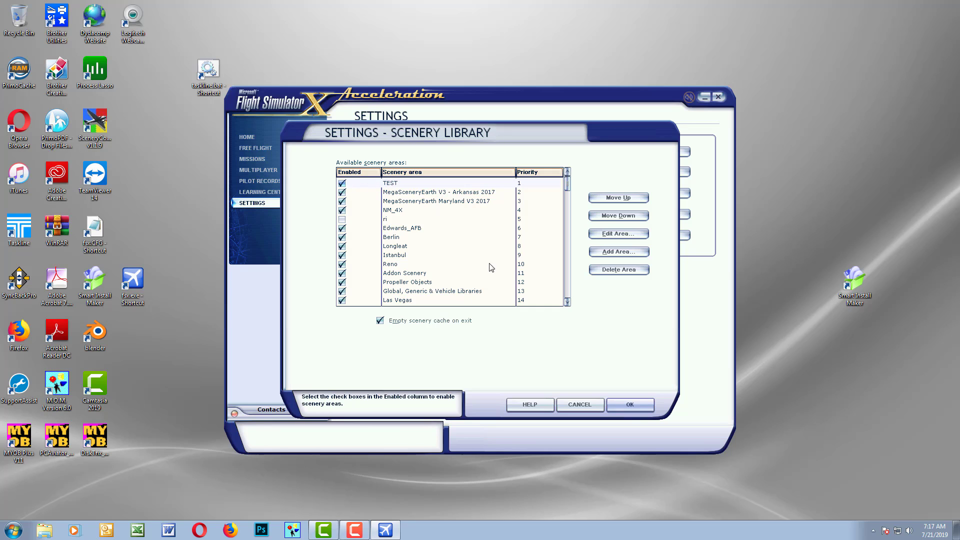
left_click(413, 183)
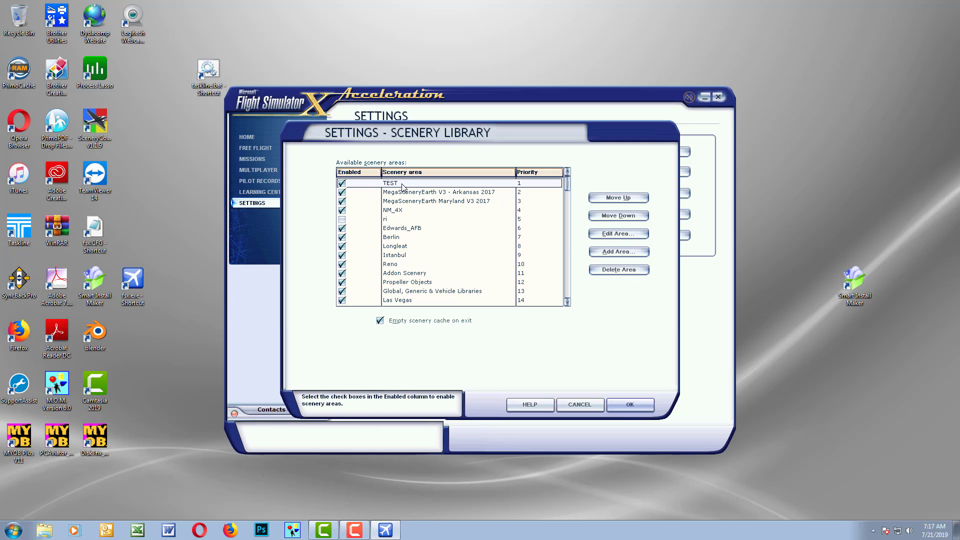
left_click(342, 183)
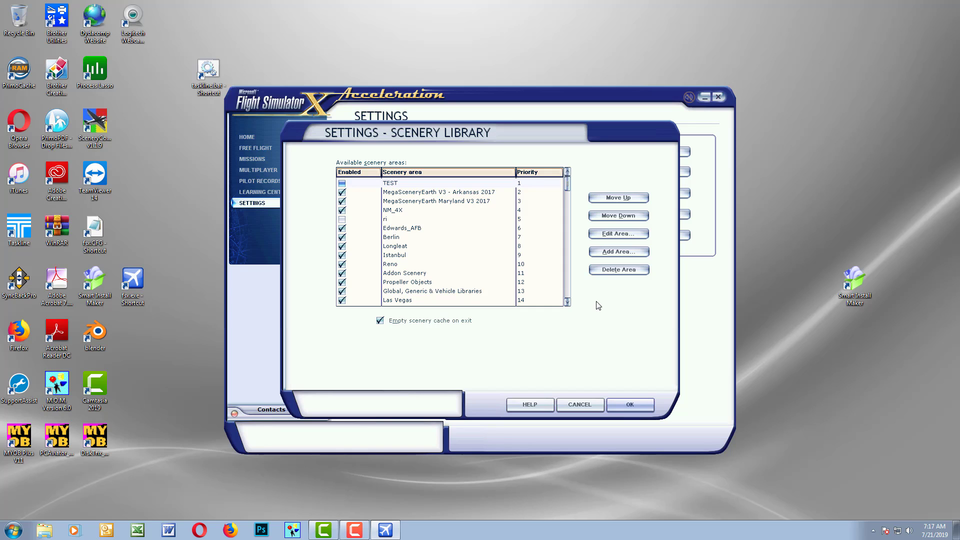
left_click(356, 181)
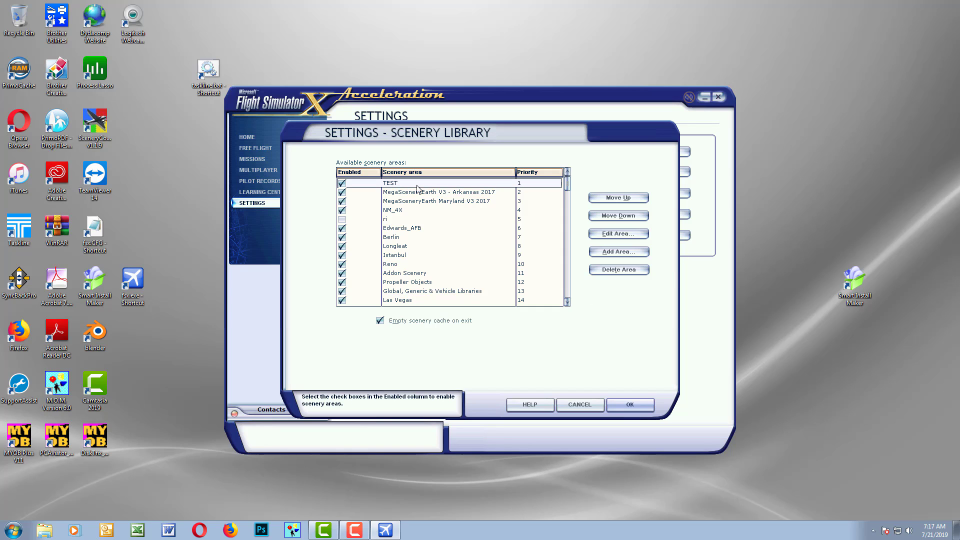
- Delete the TEST area from the Scenery Library, accept the change, and exit Flight Simulator X
left_click(634, 271)
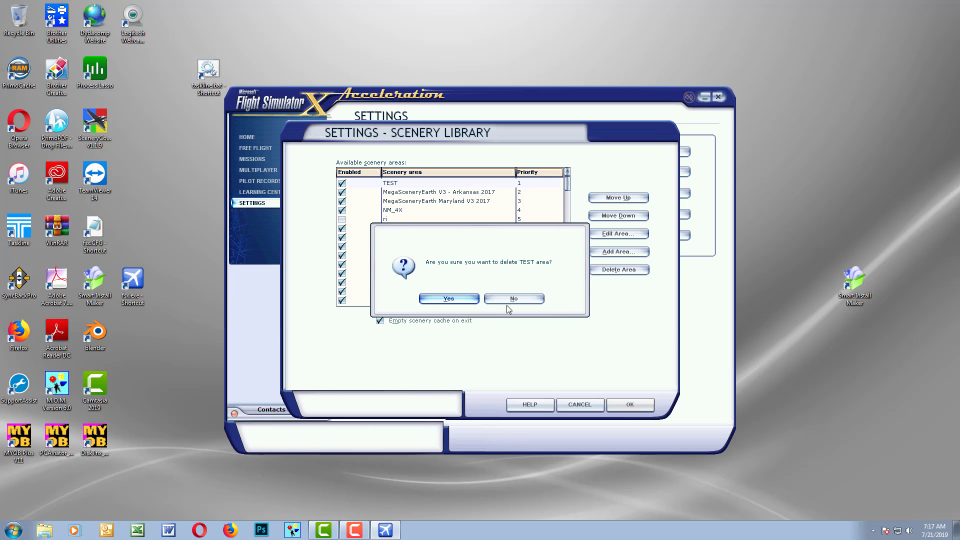
left_click(471, 300)
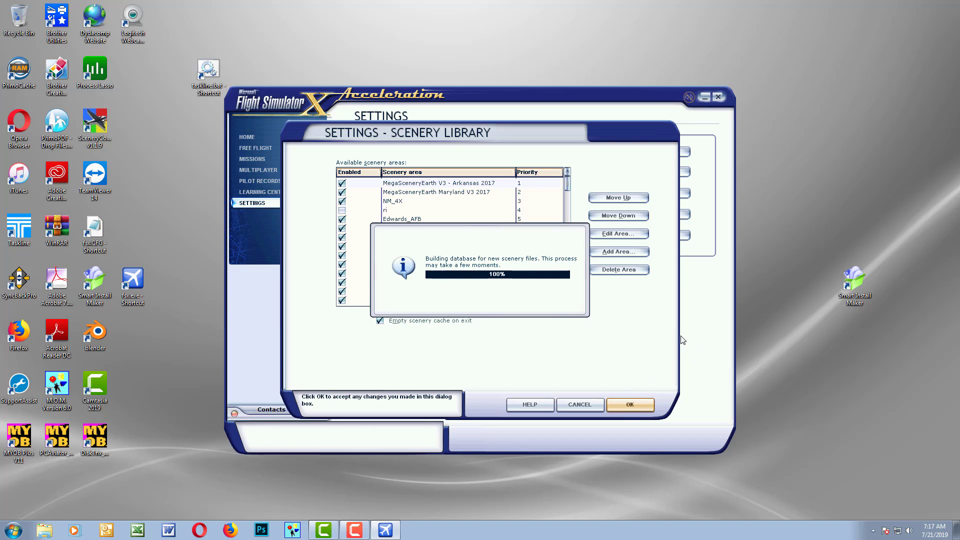
left_click(718, 97)
left_click(450, 299)
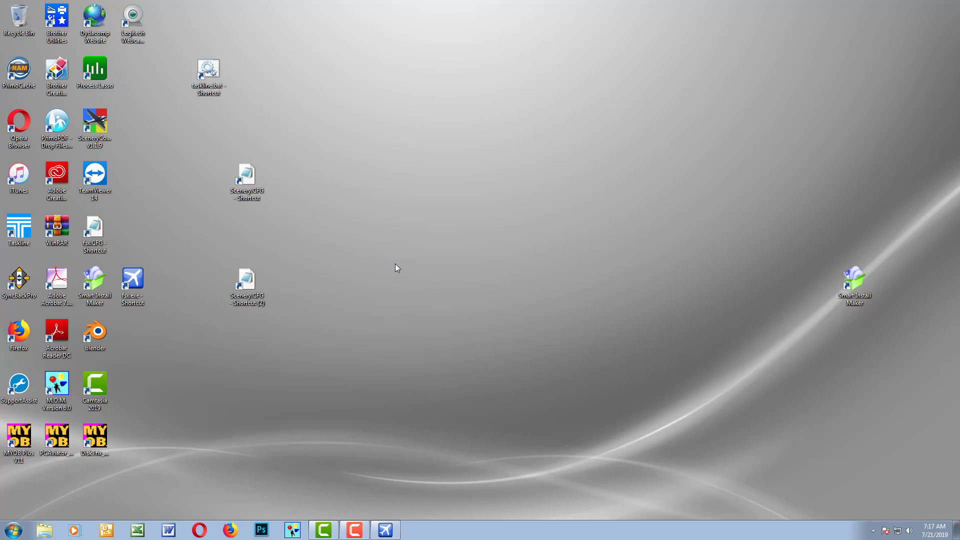
- Reopen Scenery.CFG at its last entries and browse the C: drive in Windows Explorer alongside it
double_click(249, 176)
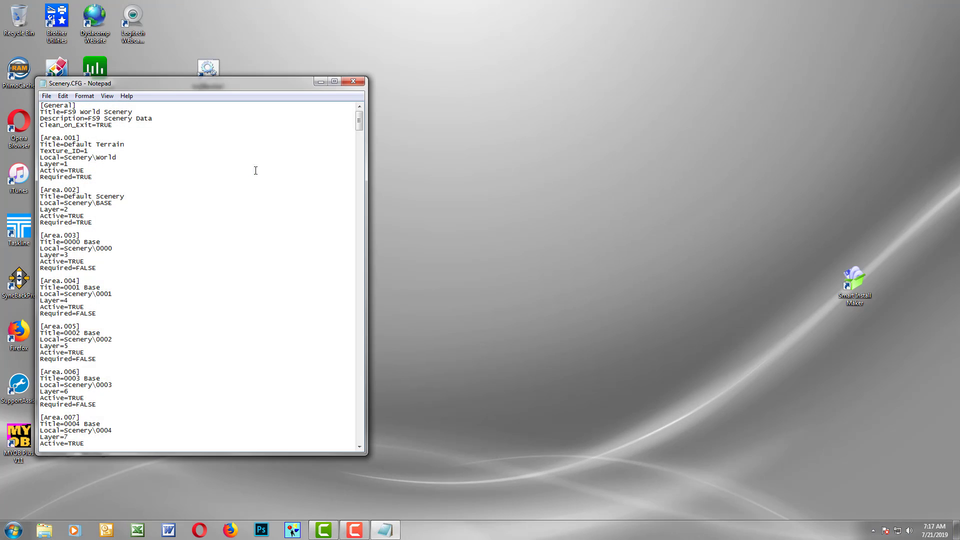
left_click_drag(361, 122, 381, 445)
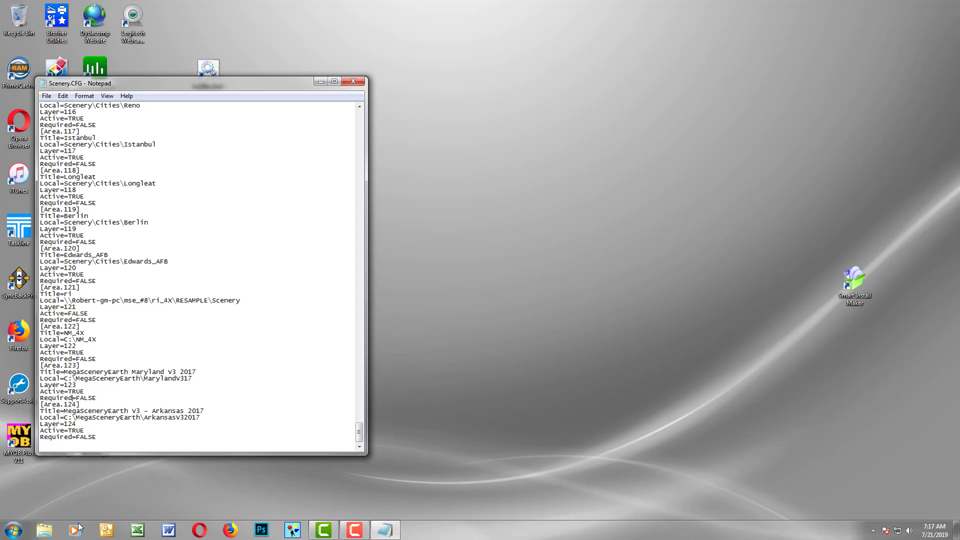
left_click(44, 530)
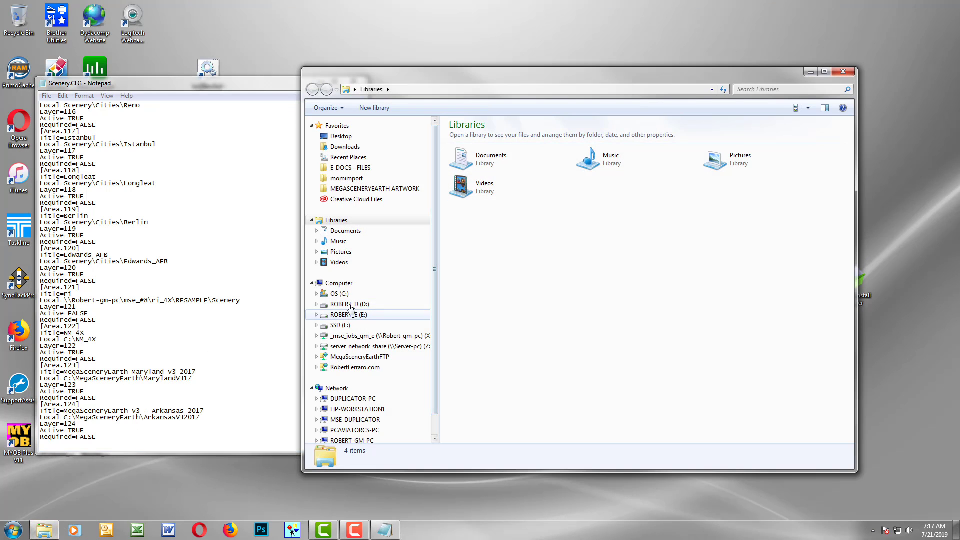
left_click(340, 294)
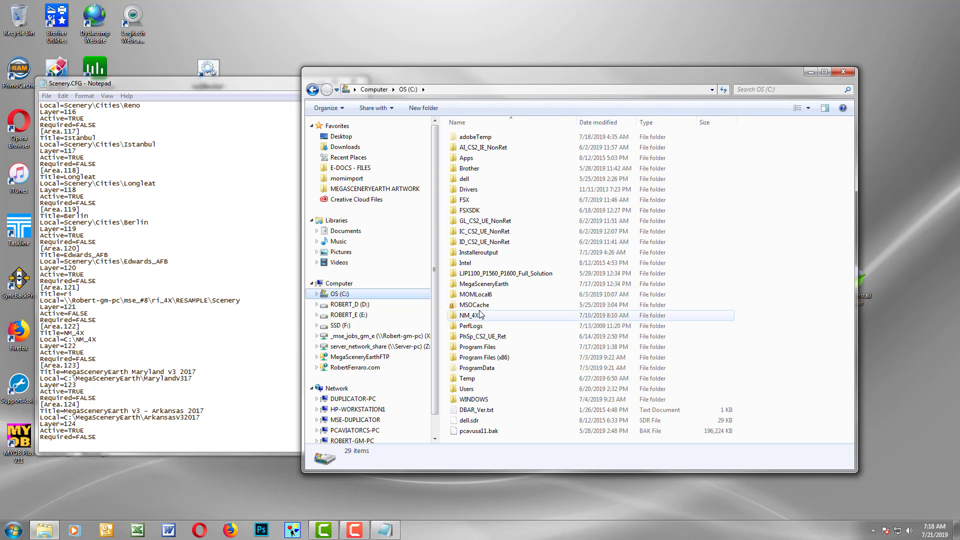
- Examine the C:\NM_4X folder structure and the BGL files inside its Scenery subfolder against the NM_4X entry's local path
double_click(469, 315)
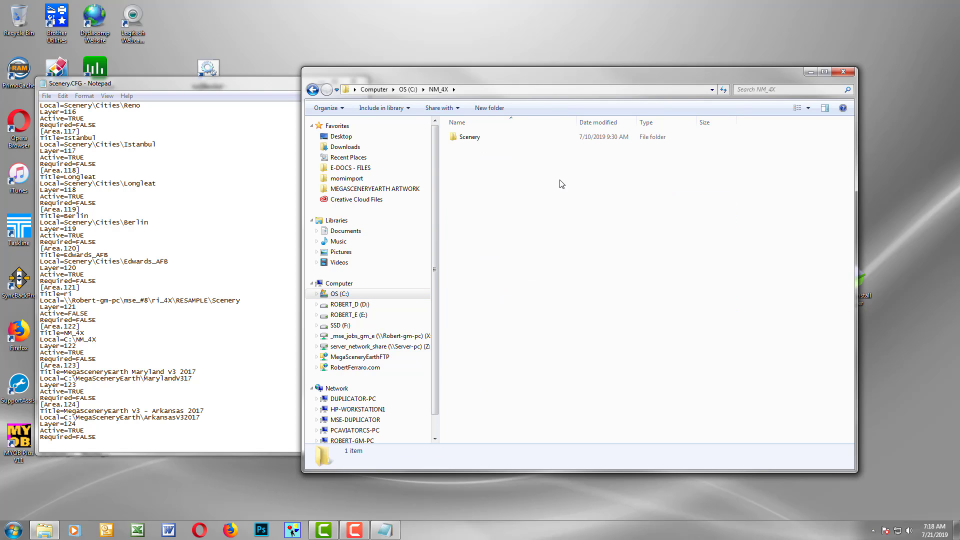
double_click(471, 140)
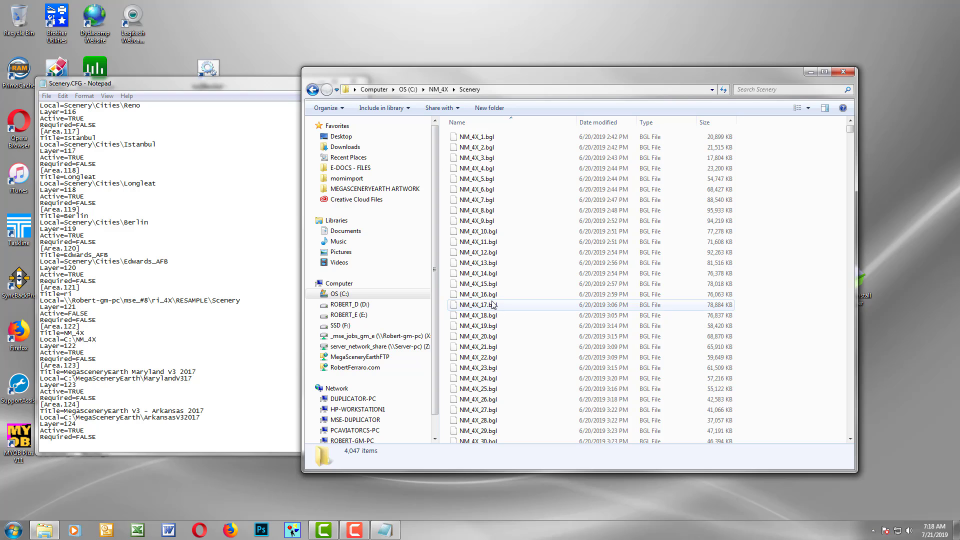
left_click(438, 89)
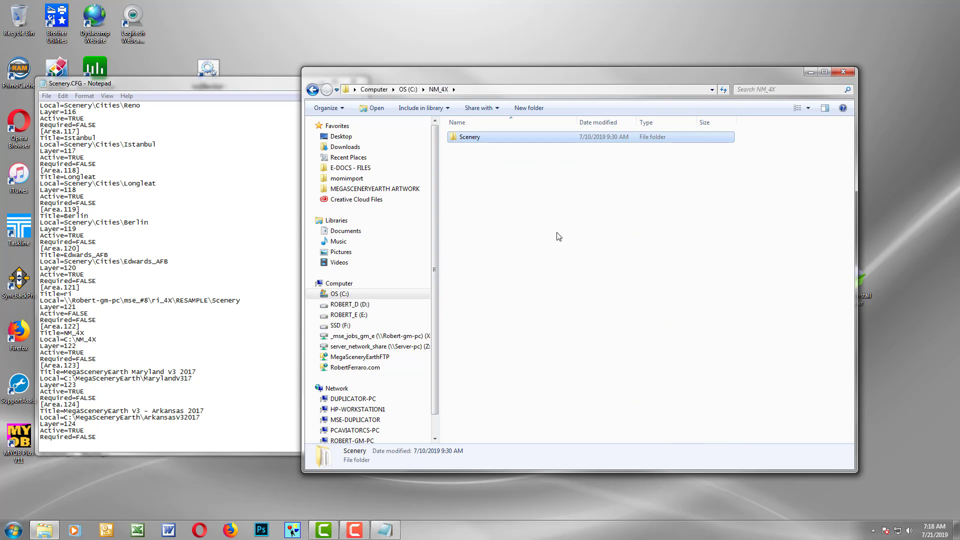
left_click(408, 89)
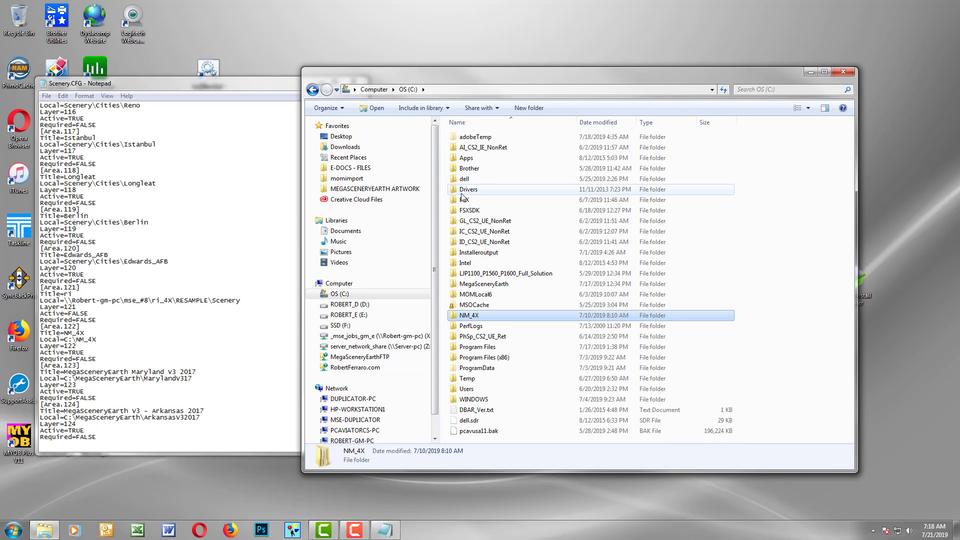
double_click(487, 317)
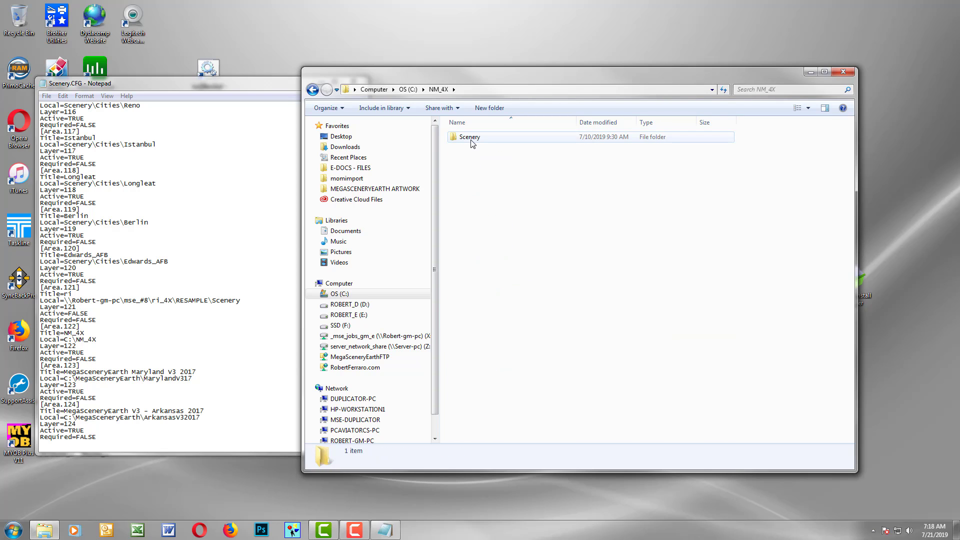
left_click(470, 138)
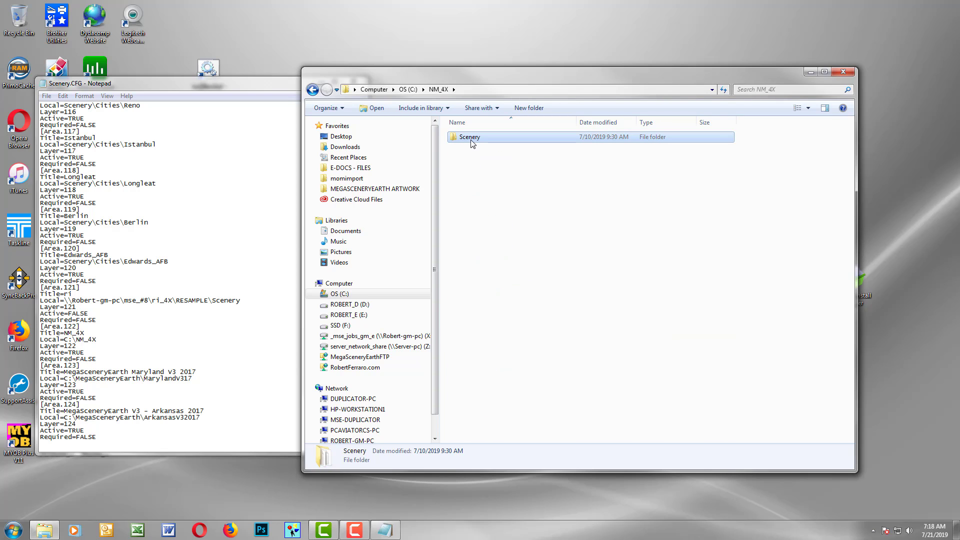
double_click(470, 138)
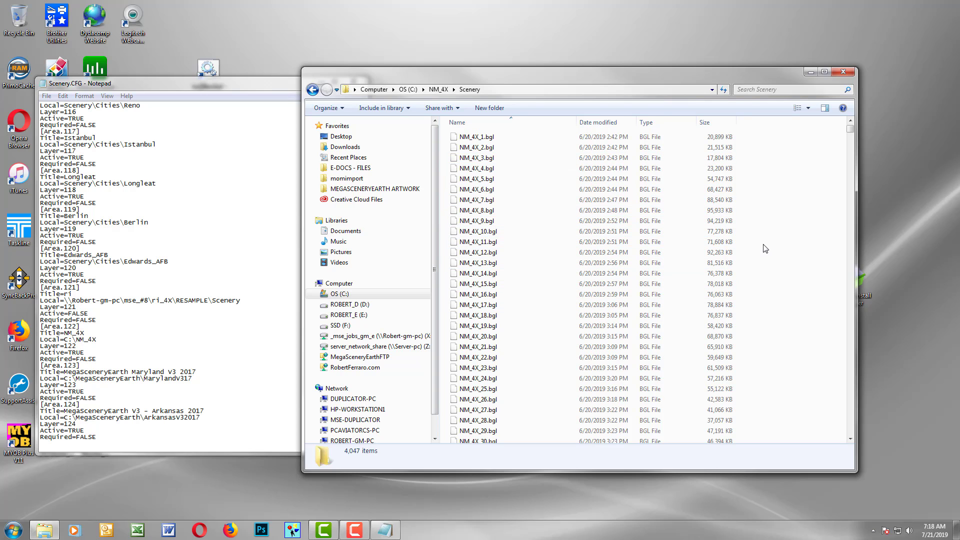
left_click(438, 90)
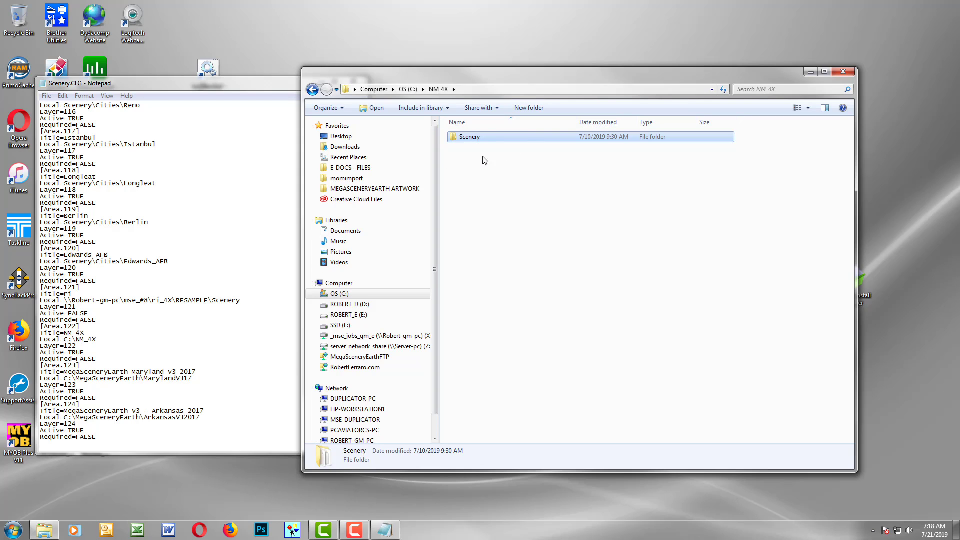
left_click(470, 152)
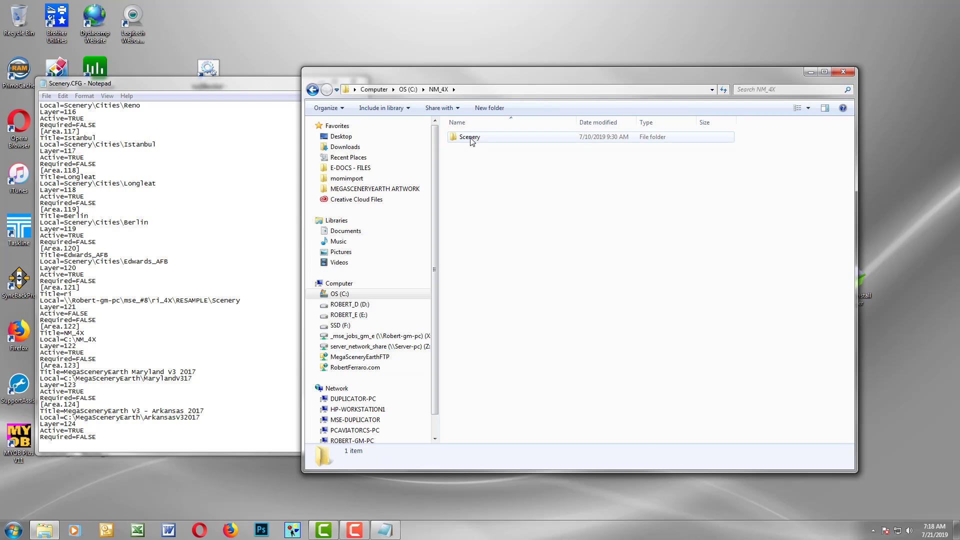
double_click(470, 138)
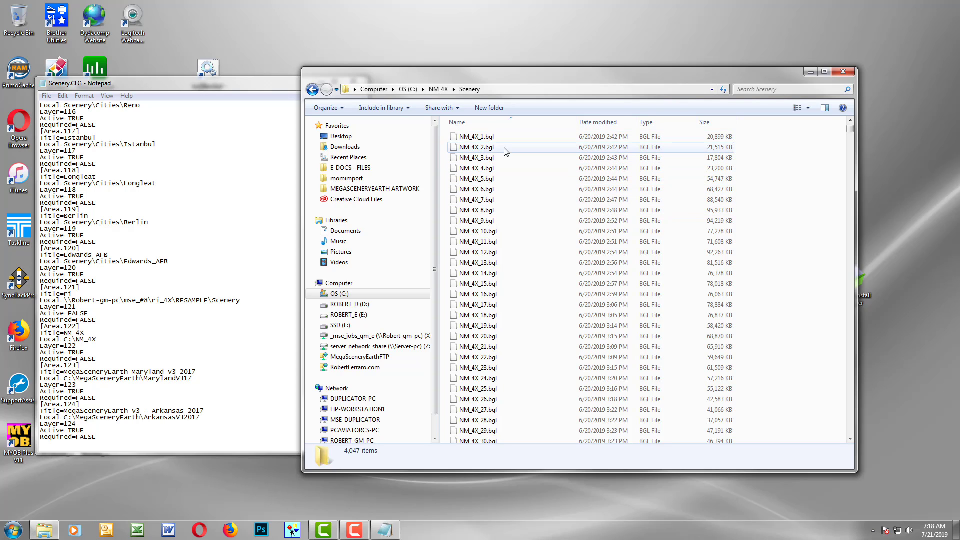
key("BackSpace")
left_click(536, 207)
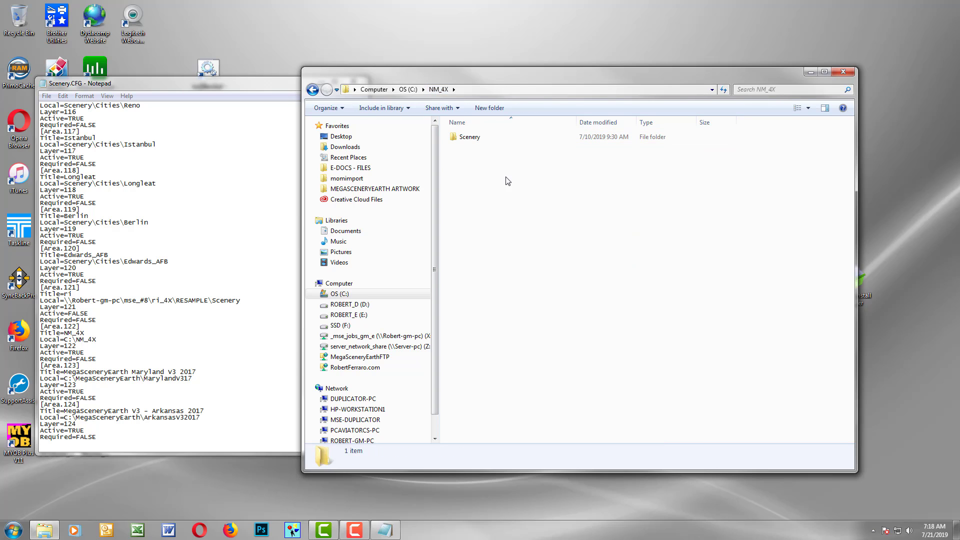
- Inspect the scenery subfolder of the 0002 folder in C:\FSX\Scenery and return to the Scenery folder
left_click(408, 89)
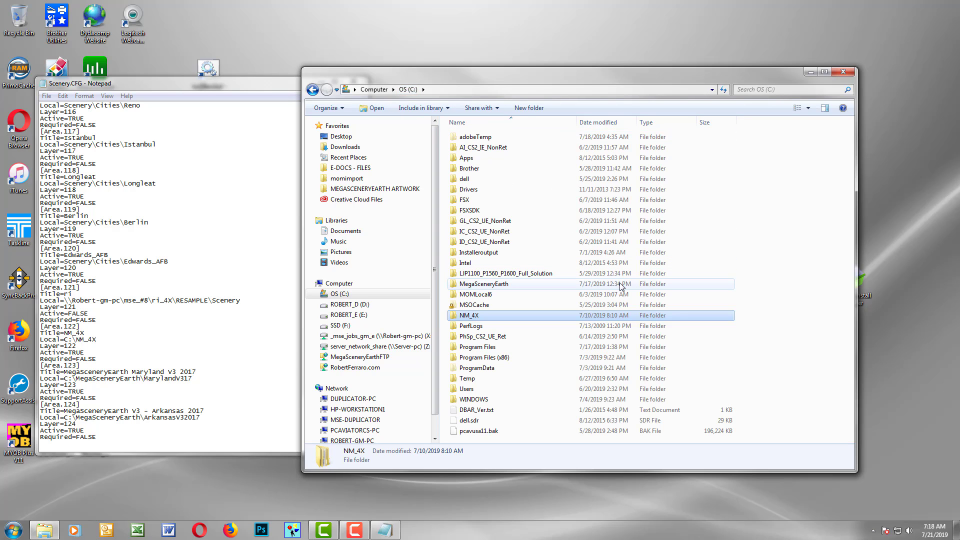
left_click(490, 199)
double_click(491, 200)
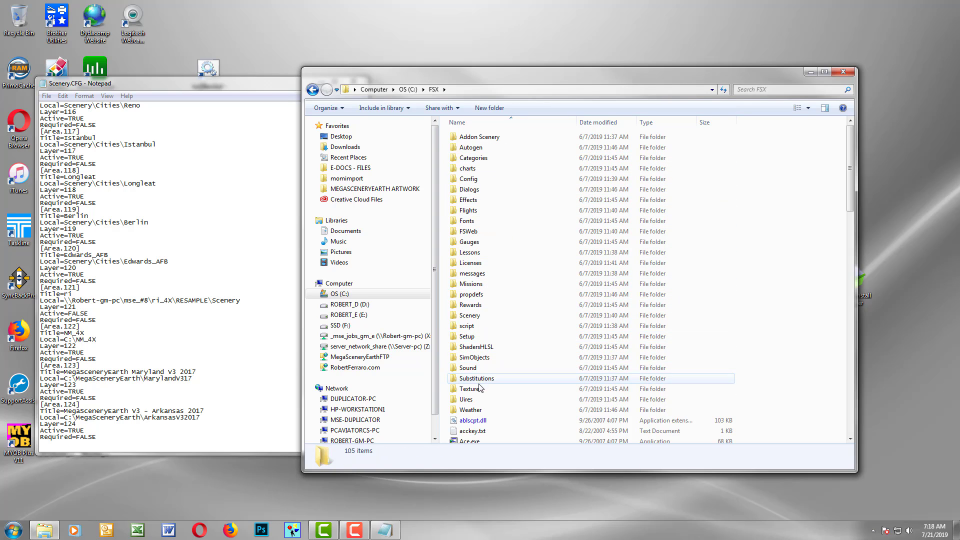
double_click(479, 318)
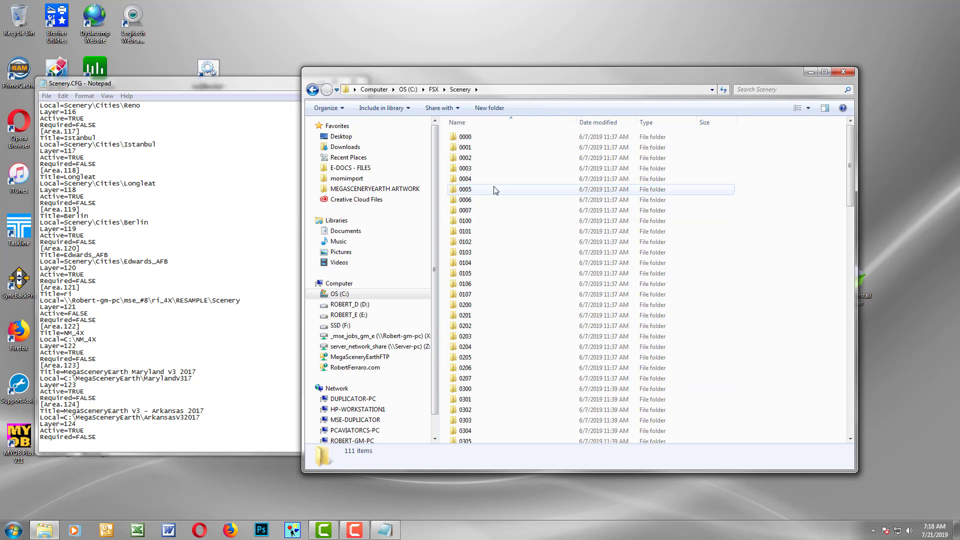
double_click(468, 158)
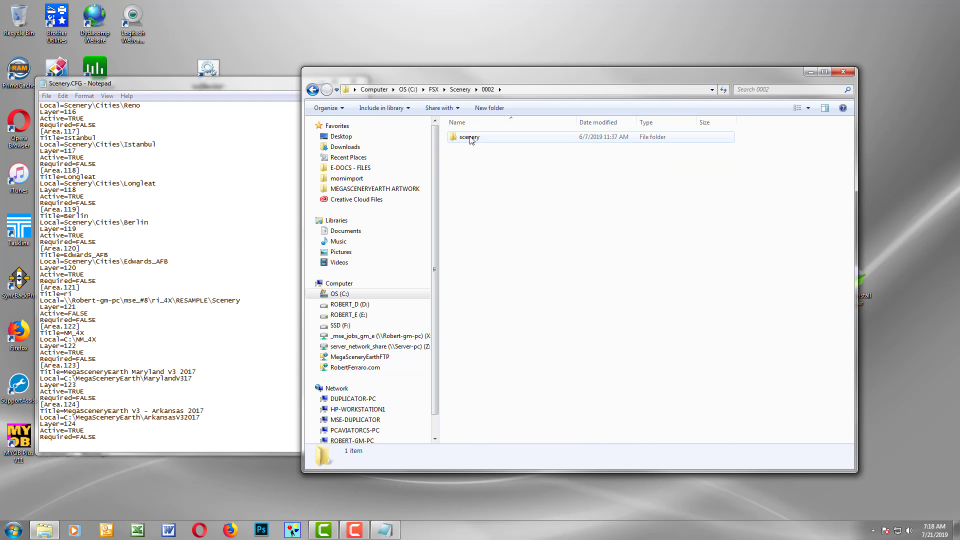
double_click(470, 137)
left_click(460, 90)
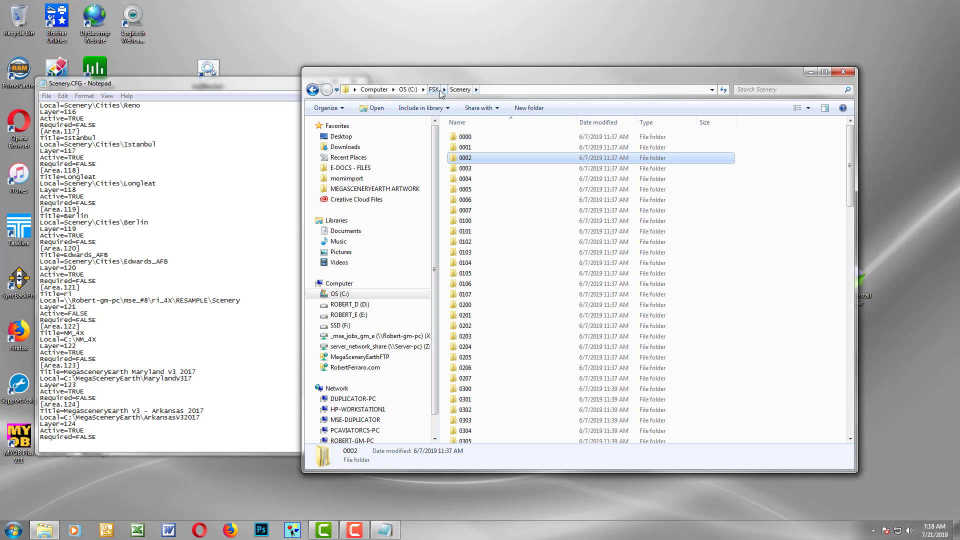
- Inspect the EURE folder in C:\FSX\Scenery, including its texture files, and return to the Scenery folder
left_click_drag(853, 176, 854, 400)
double_click(481, 364)
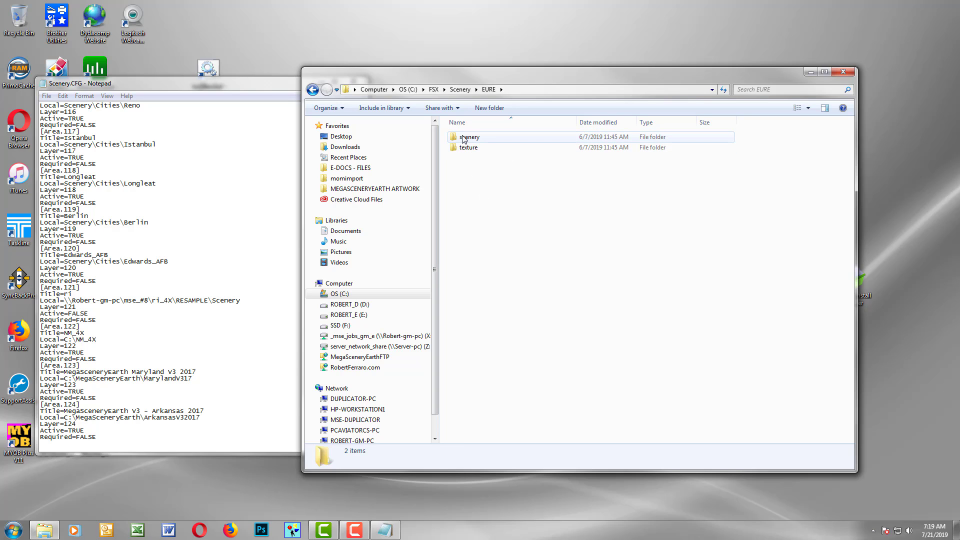
double_click(467, 150)
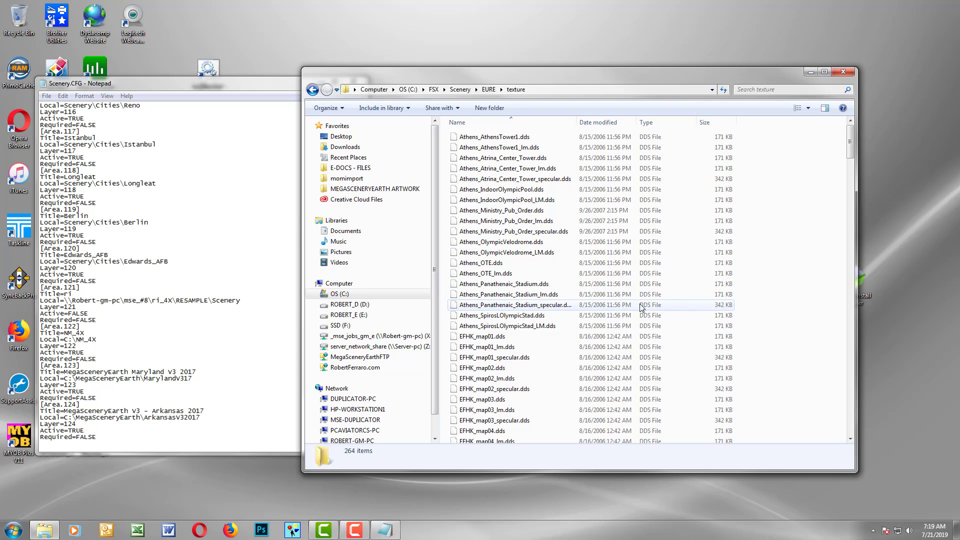
left_click(460, 89)
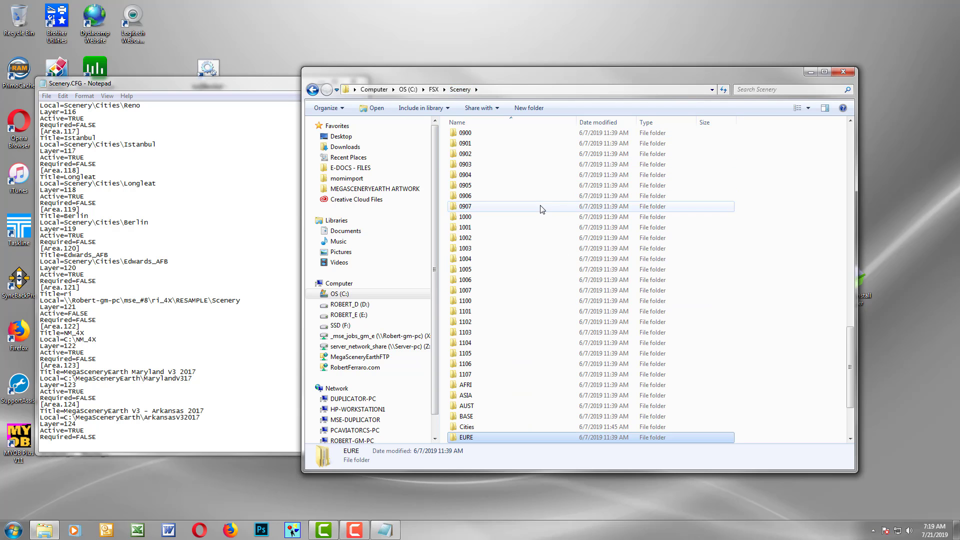
- Move the Explorer window clear of Scenery.CFG and view the last folders in C:\FSX\Scenery
left_click(434, 89)
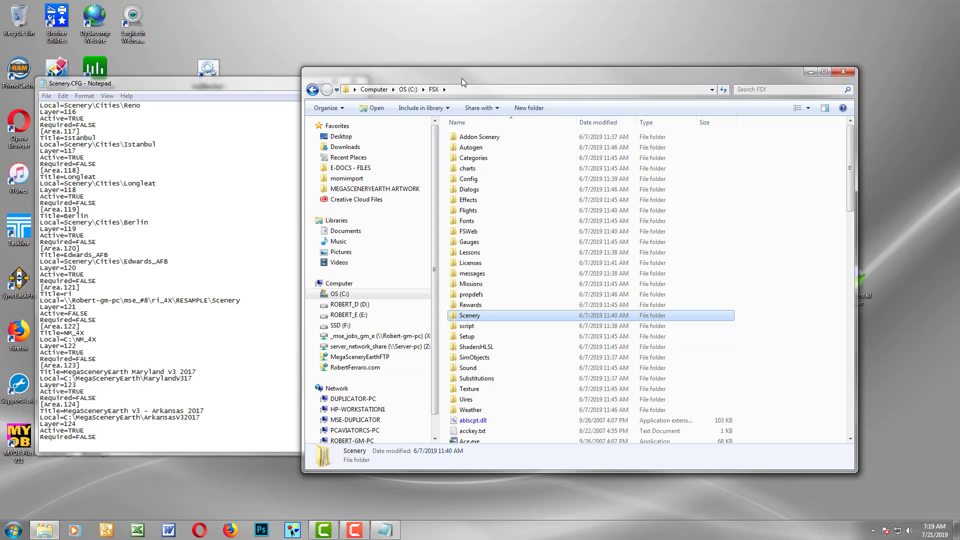
left_click_drag(461, 78, 569, 77)
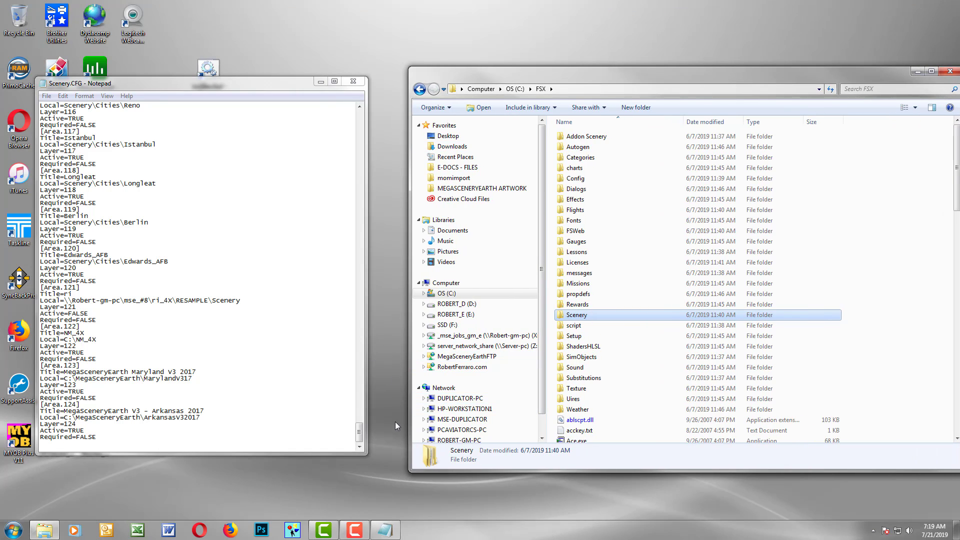
double_click(580, 316)
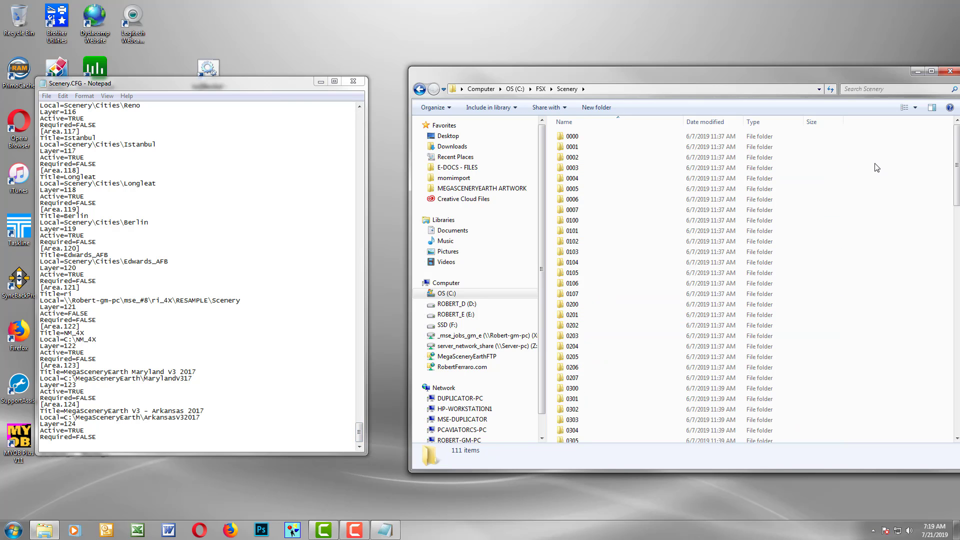
left_click_drag(958, 154, 957, 400)
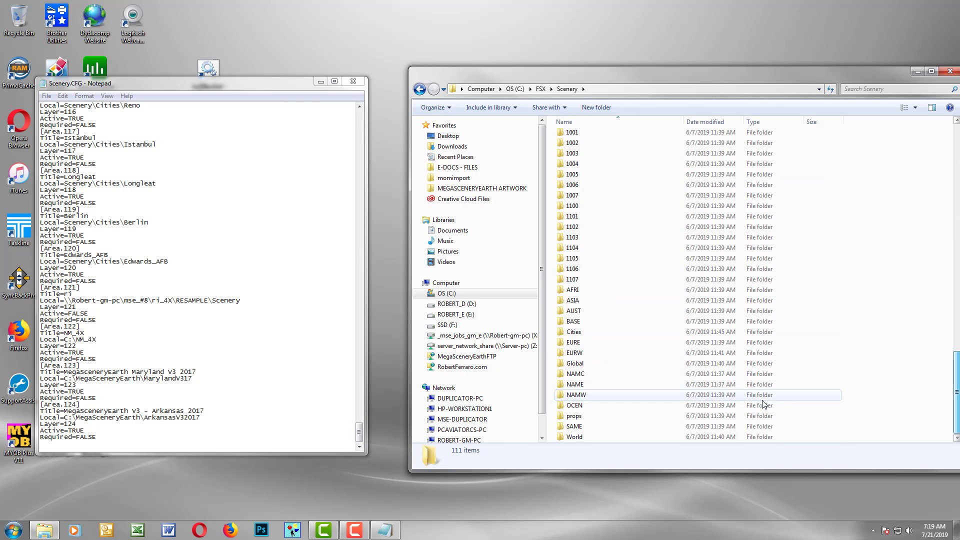
- Open the EURE folder and review the Scenery.CFG area entries from the beginning of the file through Eastern Europe
double_click(579, 343)
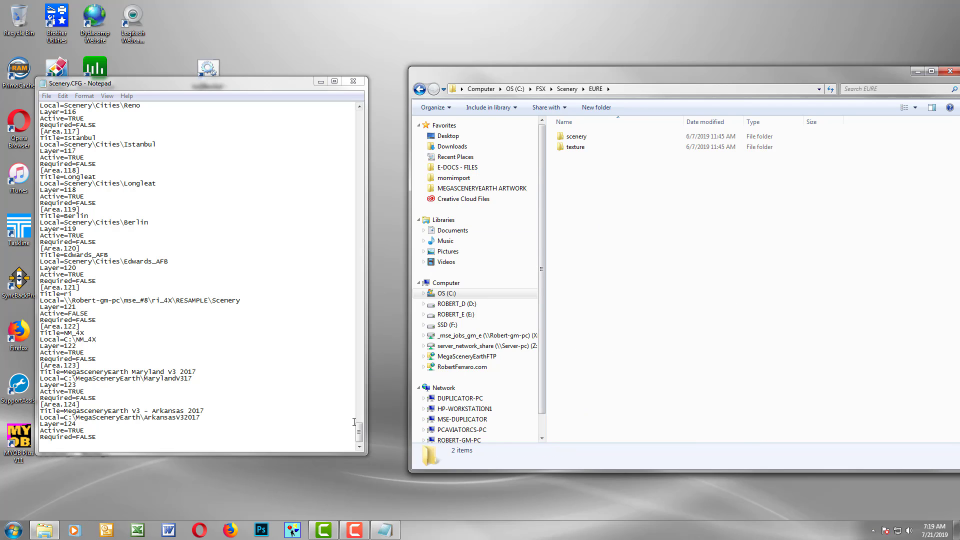
left_click_drag(358, 438, 359, 327)
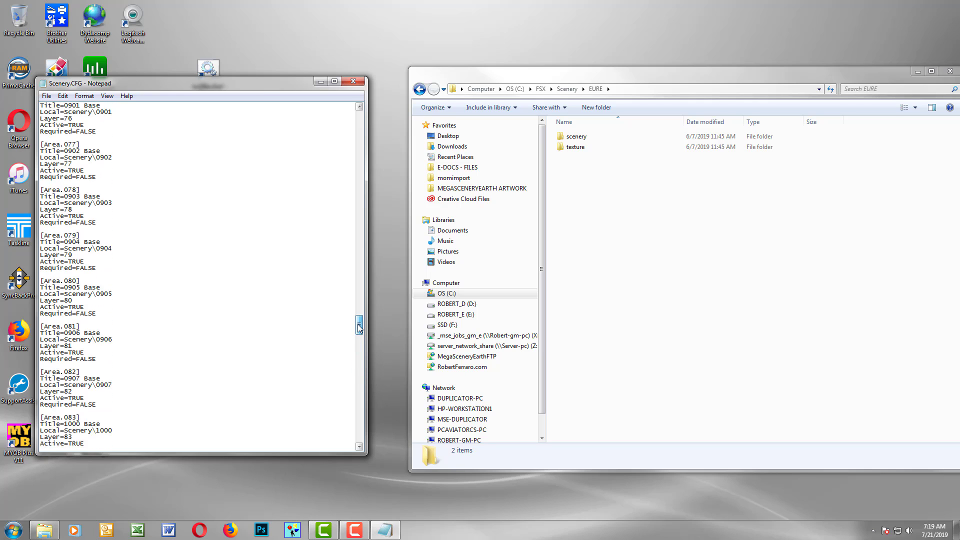
left_click_drag(359, 231, 349, 120)
scroll(238, 242, "down", 20)
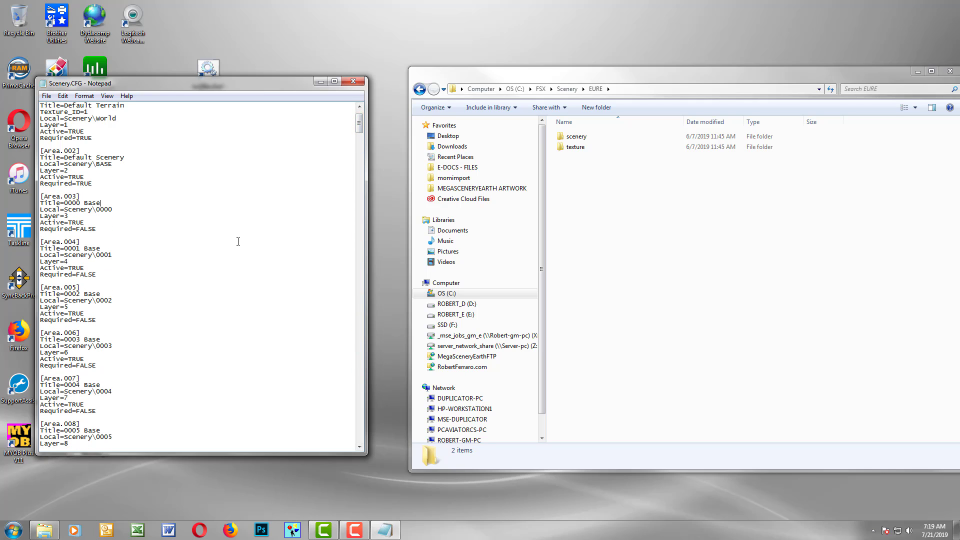
scroll(238, 242, "down", 20)
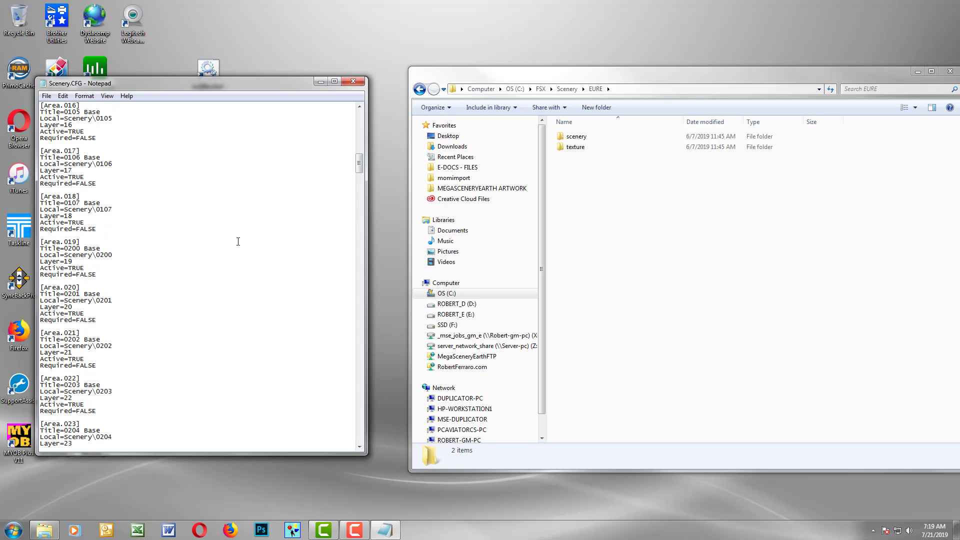
scroll(238, 241, "down", 10)
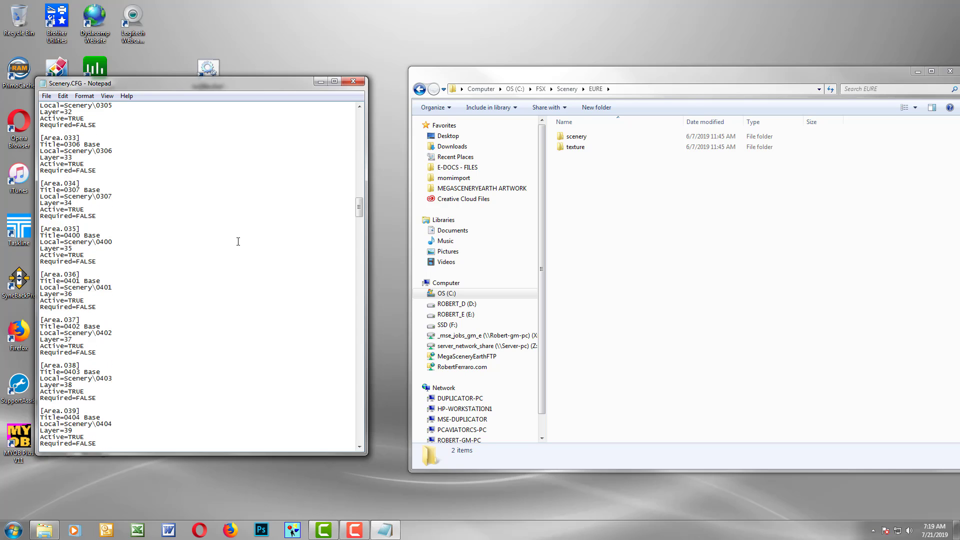
scroll(238, 241, "down", 20)
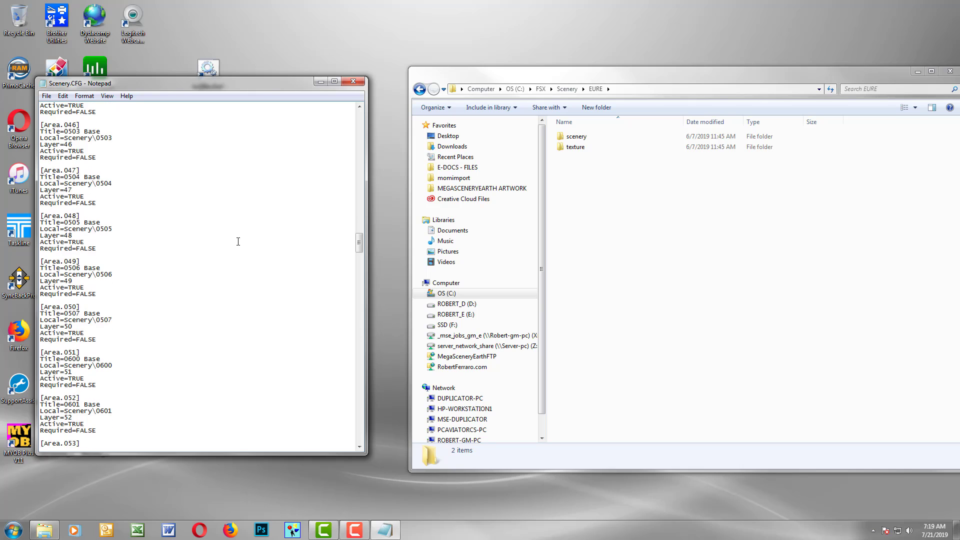
scroll(238, 242, "down", 20)
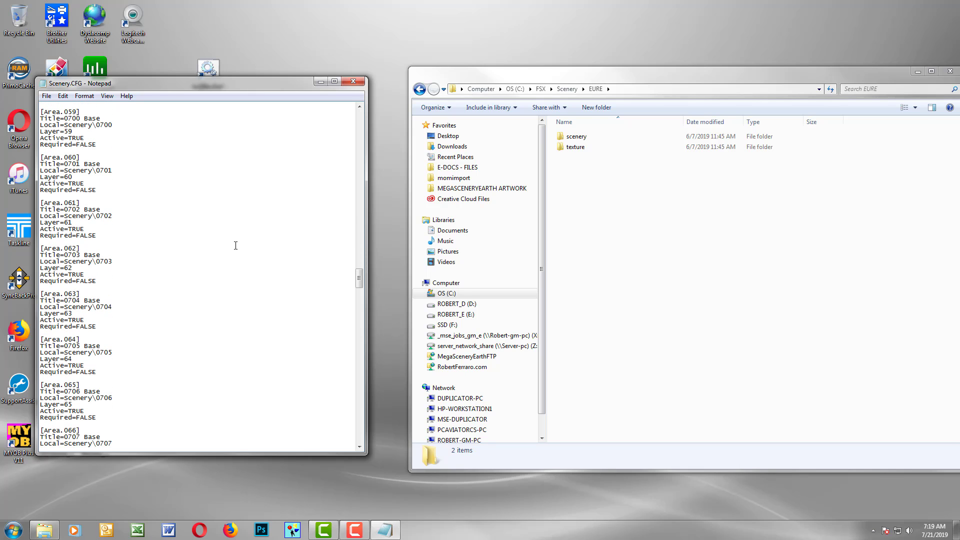
scroll(236, 246, "down", 20)
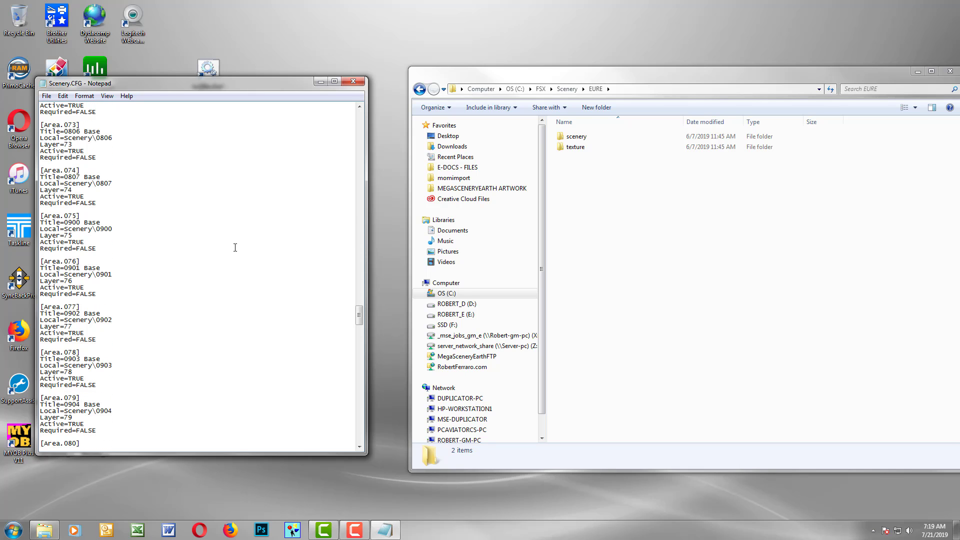
scroll(235, 247, "down", 20)
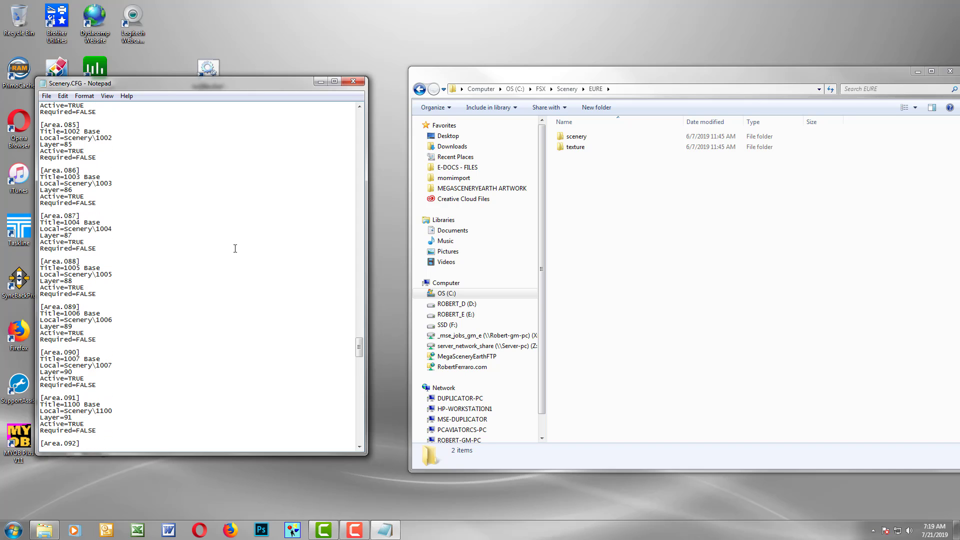
scroll(235, 248, "down", 20)
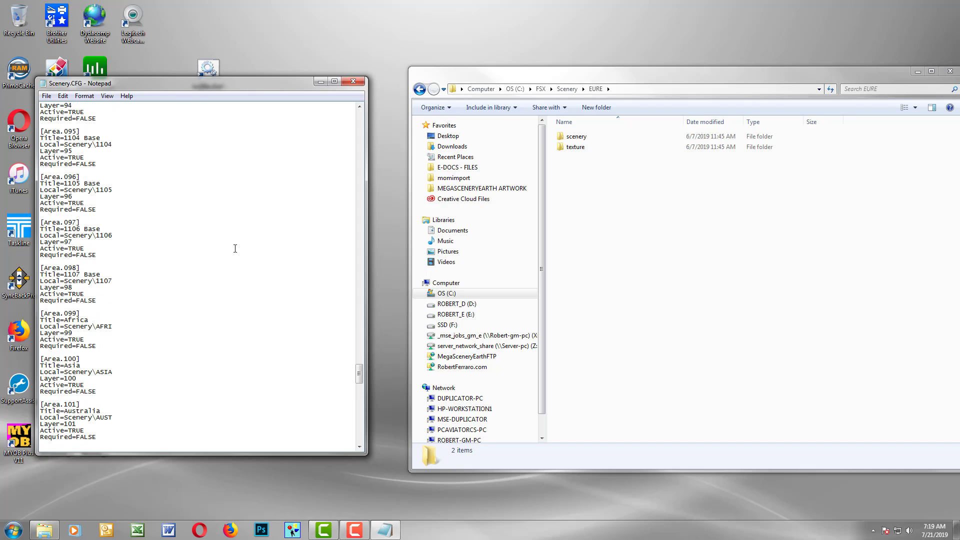
scroll(235, 249, "down", 2)
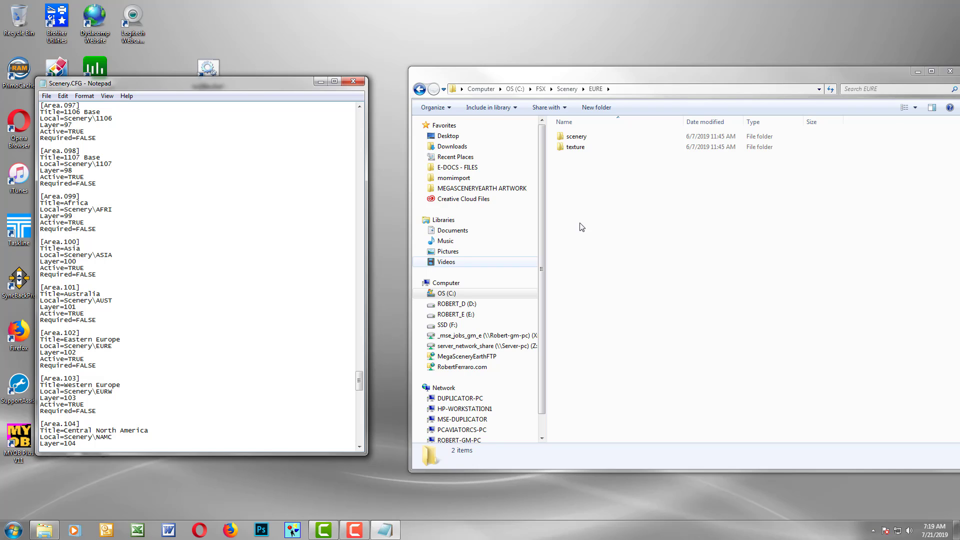
- Return to C:\FSX\Scenery and compare the EURW folder with the Western Europe entry's local path in Scenery.CFG
left_click(567, 88)
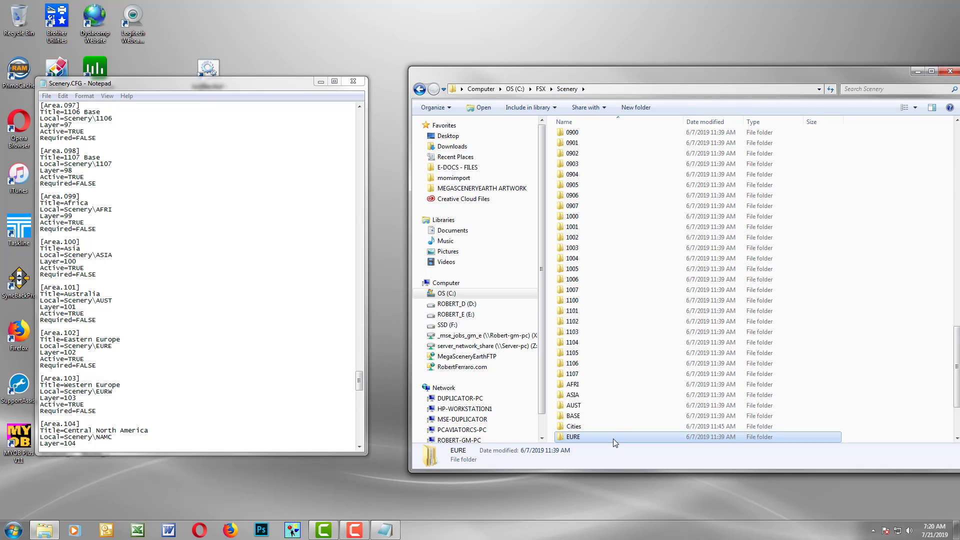
scroll(614, 435, "down", 1)
left_click(596, 418)
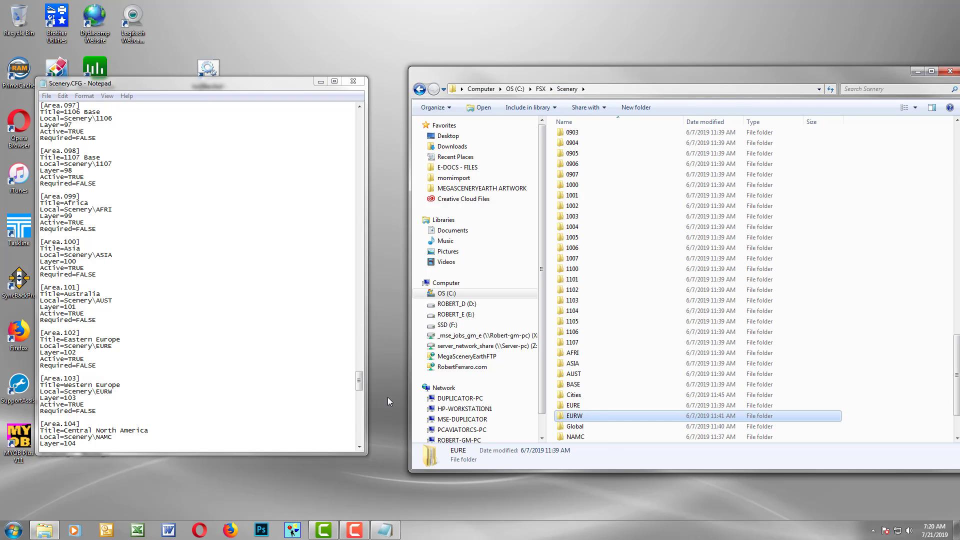
left_click(133, 387)
scroll(132, 386, "down", 1)
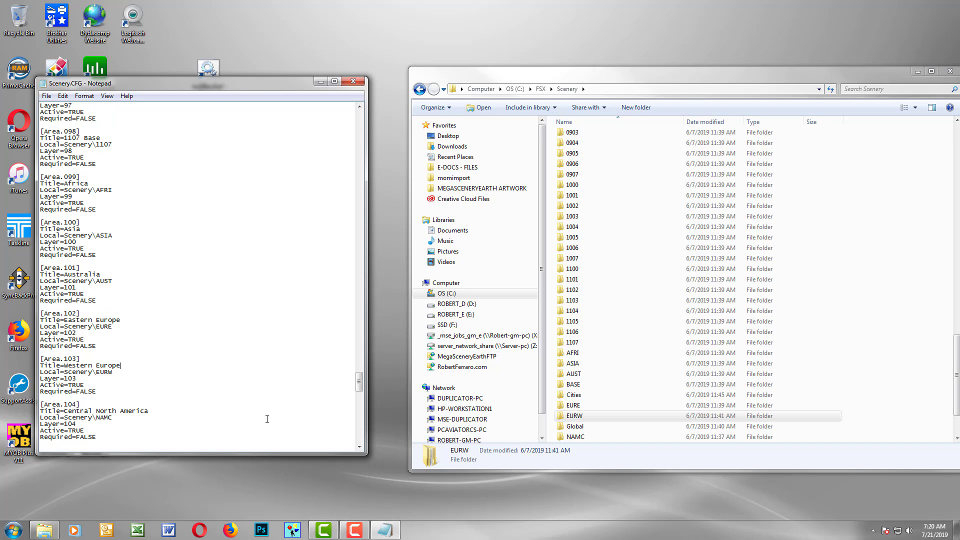
- Go up through the FSX folder to the root of drive C and review the remaining Scenery.CFG entries to the end
left_click(541, 89)
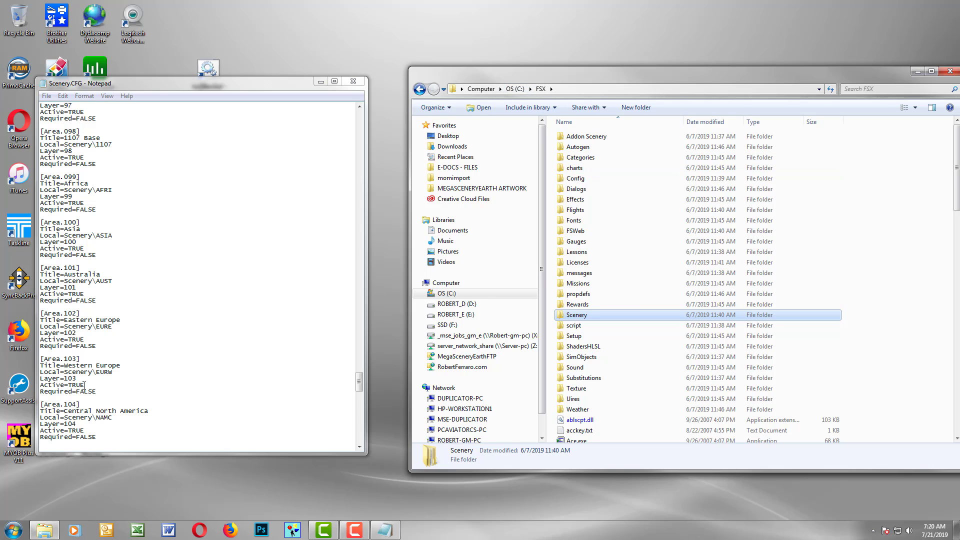
left_click(515, 89)
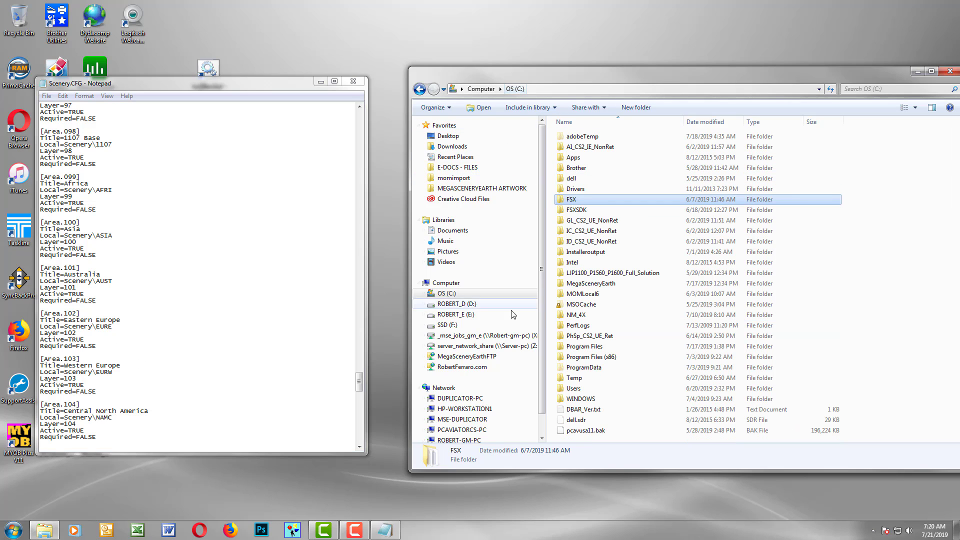
left_click(119, 361)
scroll(119, 361, "down", 16)
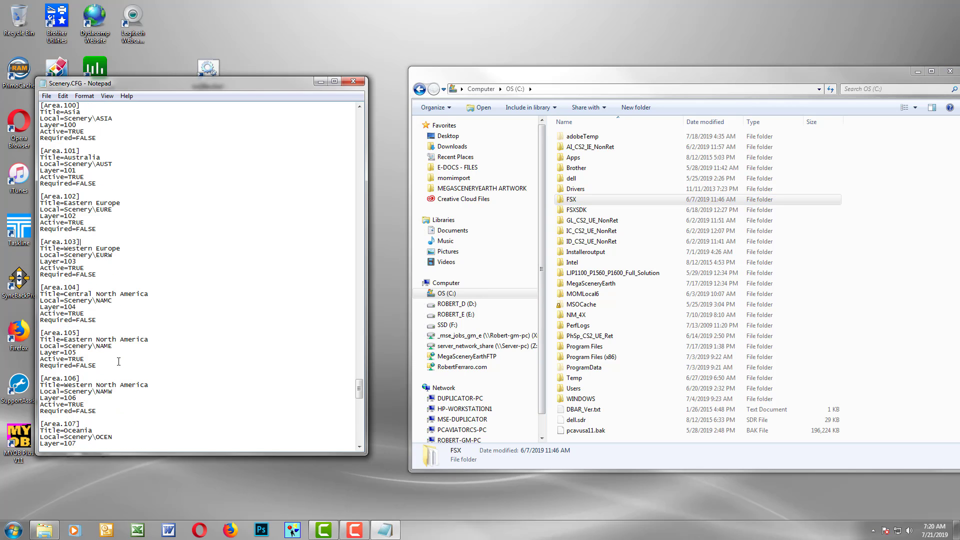
scroll(119, 361, "down", 20)
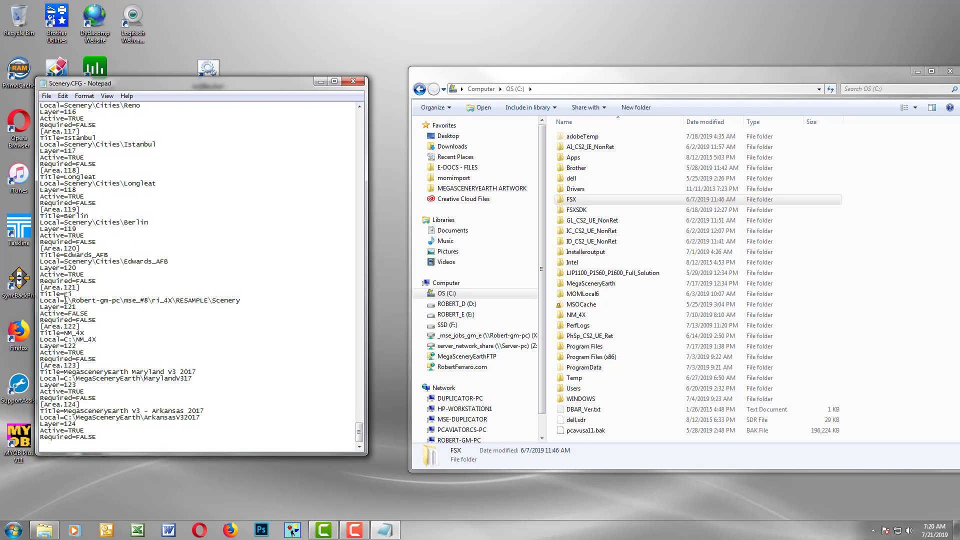
- Examine the network path in the ri entry and the C:\NM_4X drive path in the NM_4X entry
left_click_drag(139, 301, 241, 298)
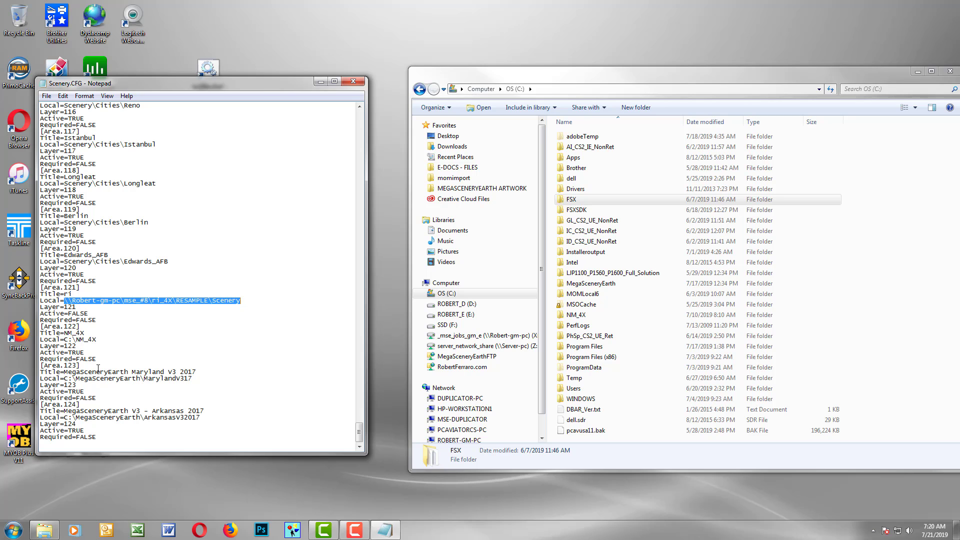
left_click(64, 379)
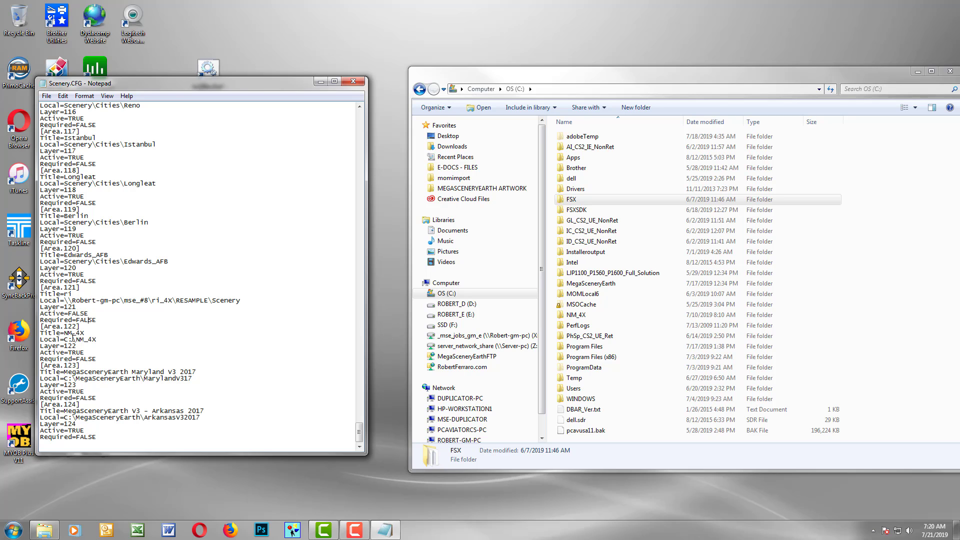
left_click_drag(69, 340, 64, 339)
left_click_drag(69, 340, 72, 340)
left_click(76, 339)
- Duplicate the whole Area.124 Arkansas entry at the end of Scenery.CFG, leaving a blank line between the two
left_click(100, 437)
left_click_drag(98, 437, 33, 407)
key("ctrl+c")
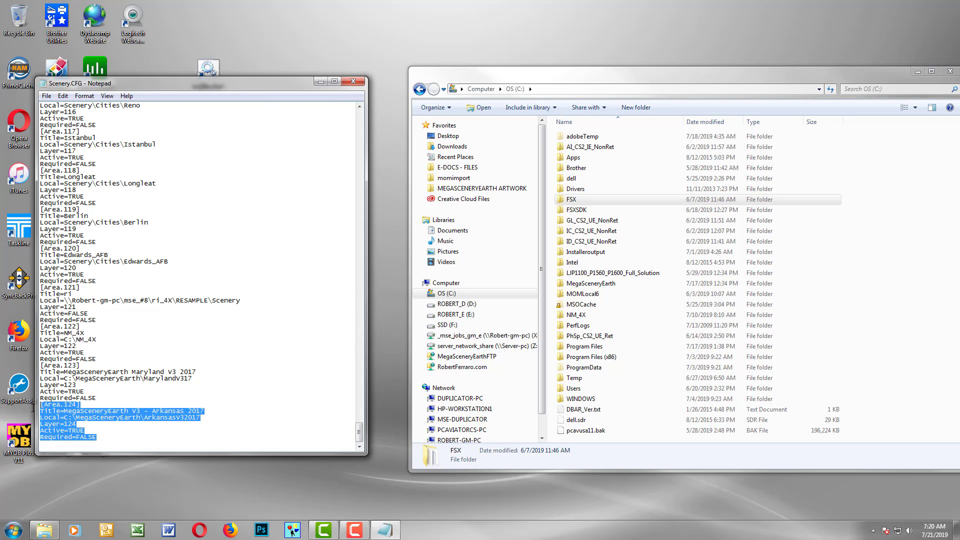
left_click(62, 409)
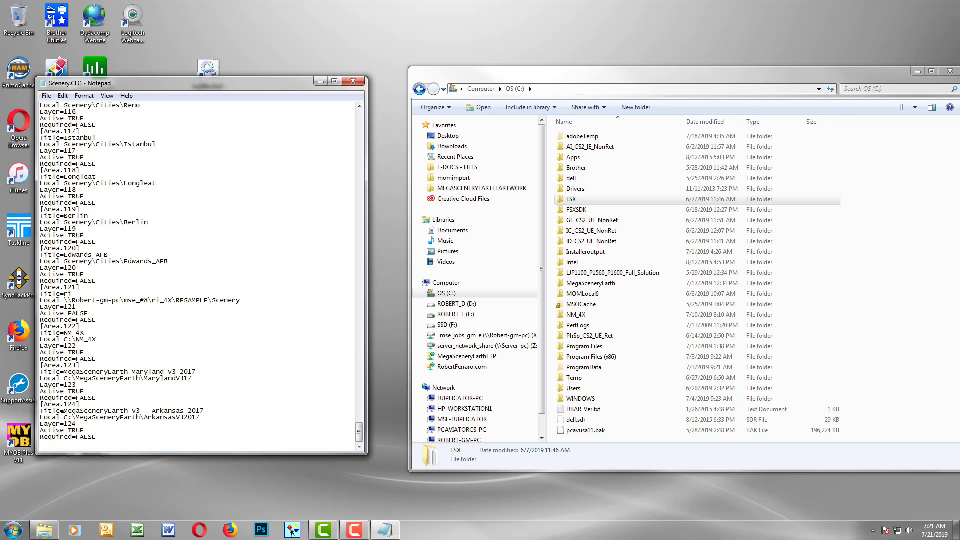
key("Return")
key("Return")
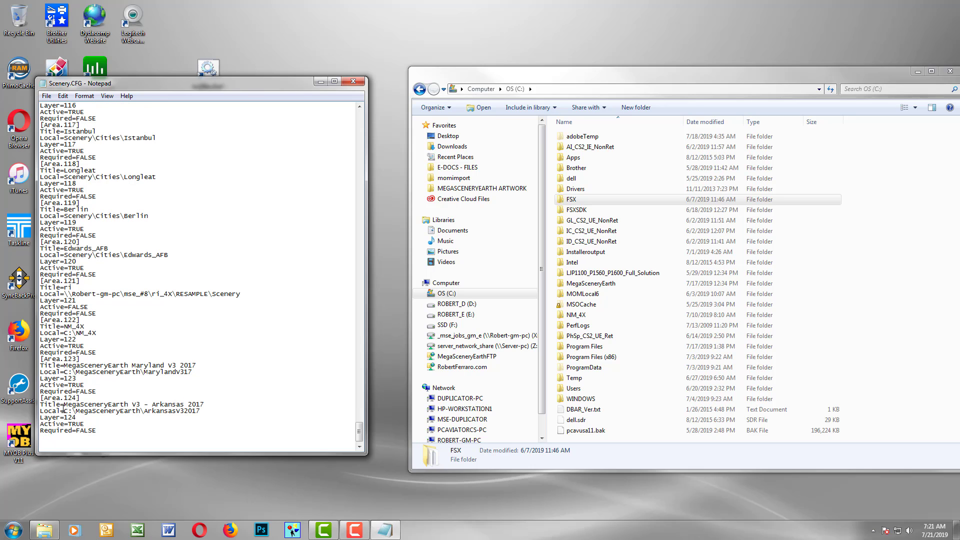
key("ctrl+v")
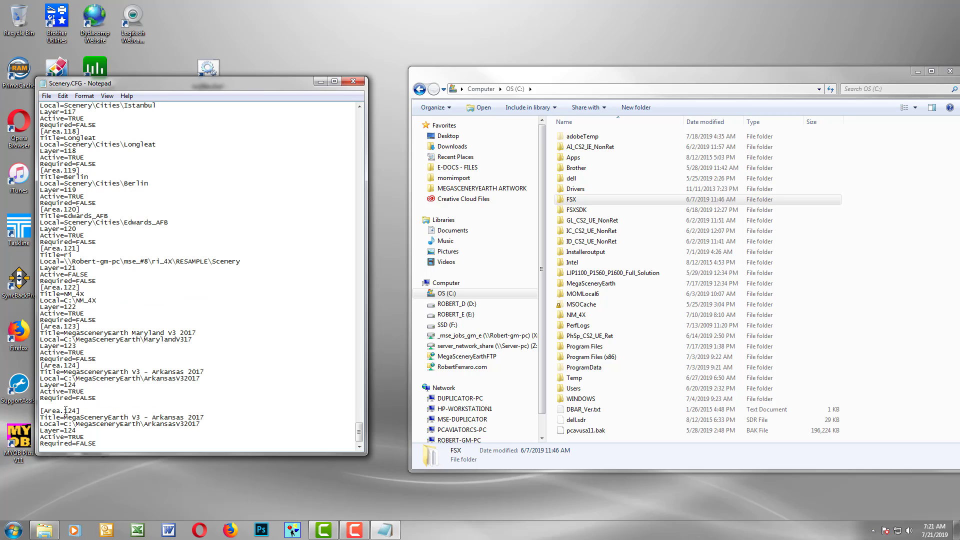
- Change the duplicated entry to Area.125 with the title TEST, the local path C:\TEST\ and layer 125
key("Delete")
type("5TEST")
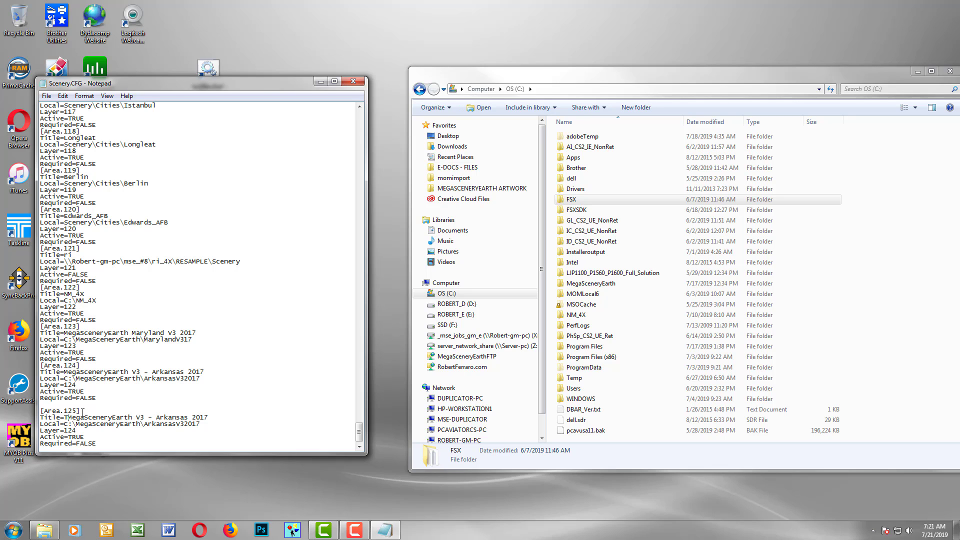
key("shift+End")
key("Delete")
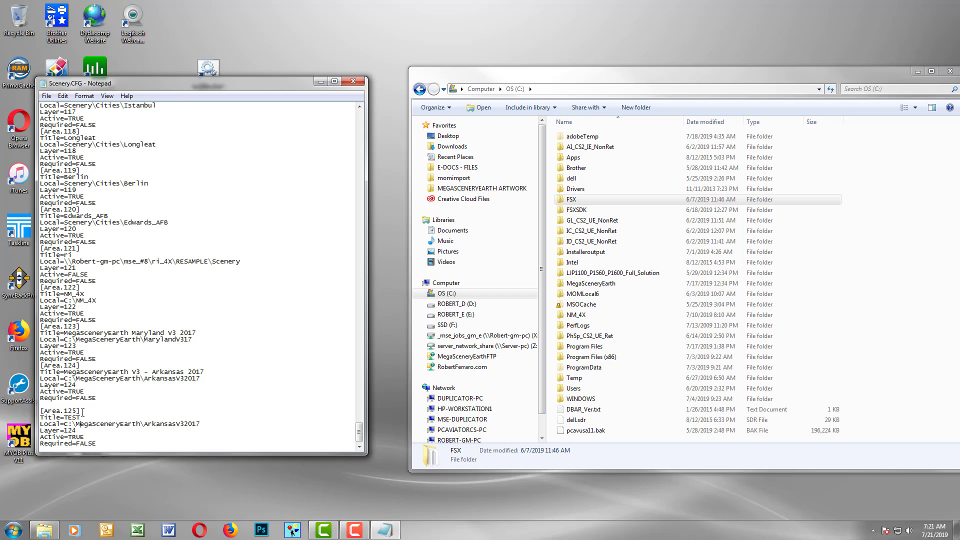
key("shift+End")
type("TEST")
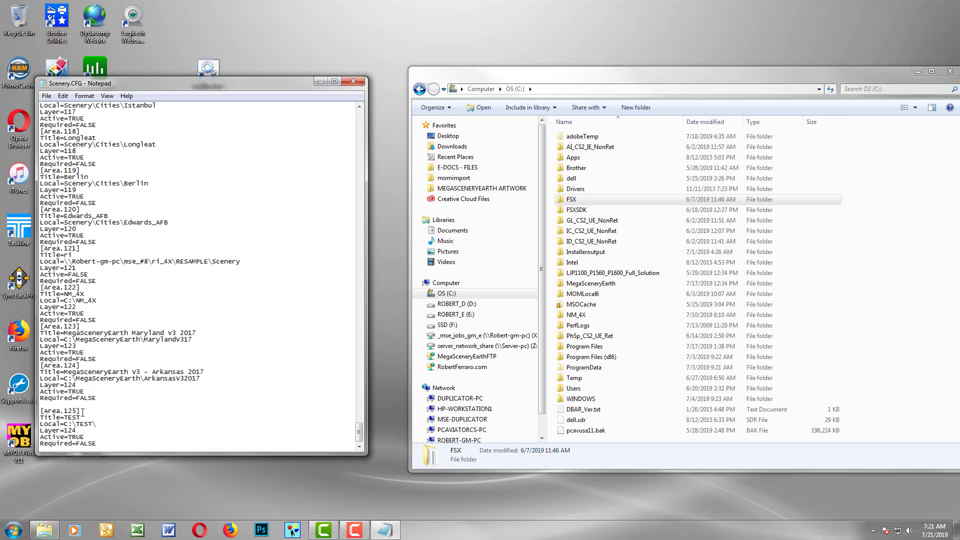
key("BackSpace")
type("5")
scroll(126, 121, "up", 1)
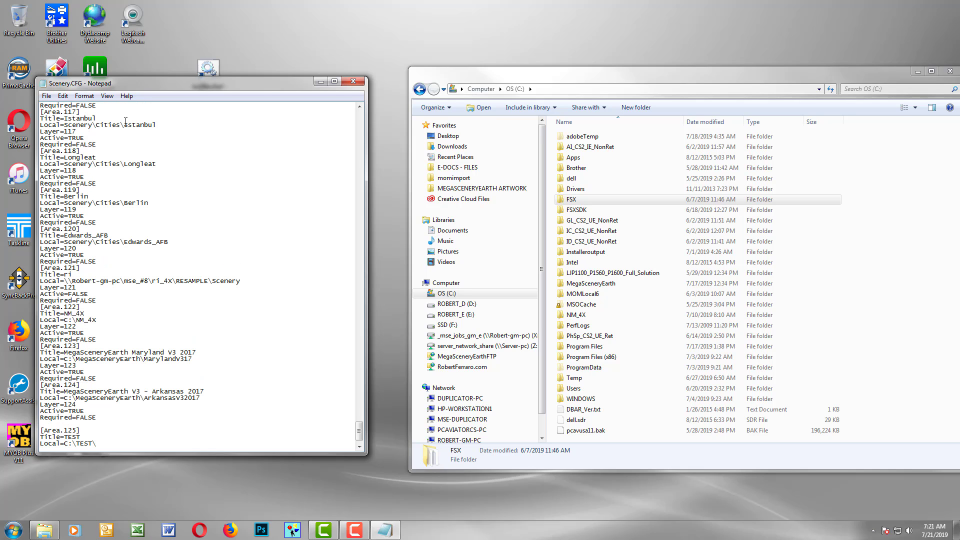
key("Down")
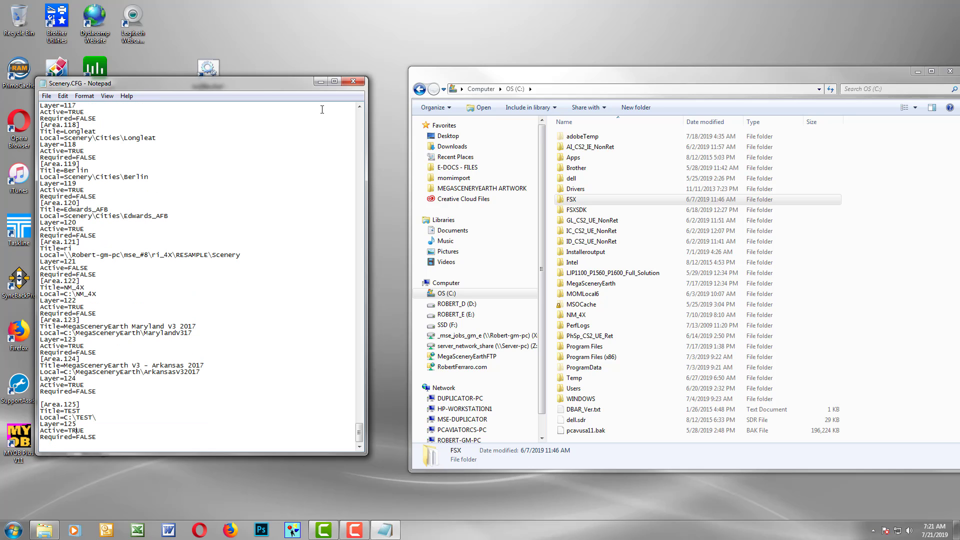
- Cancel closing Scenery.CFG and save the file with the TEST entry
left_click(354, 83)
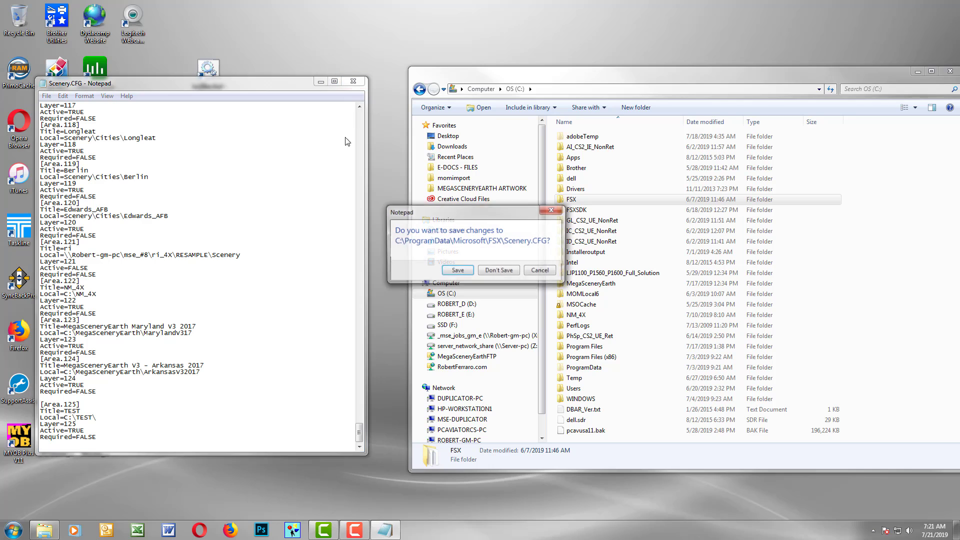
left_click(541, 270)
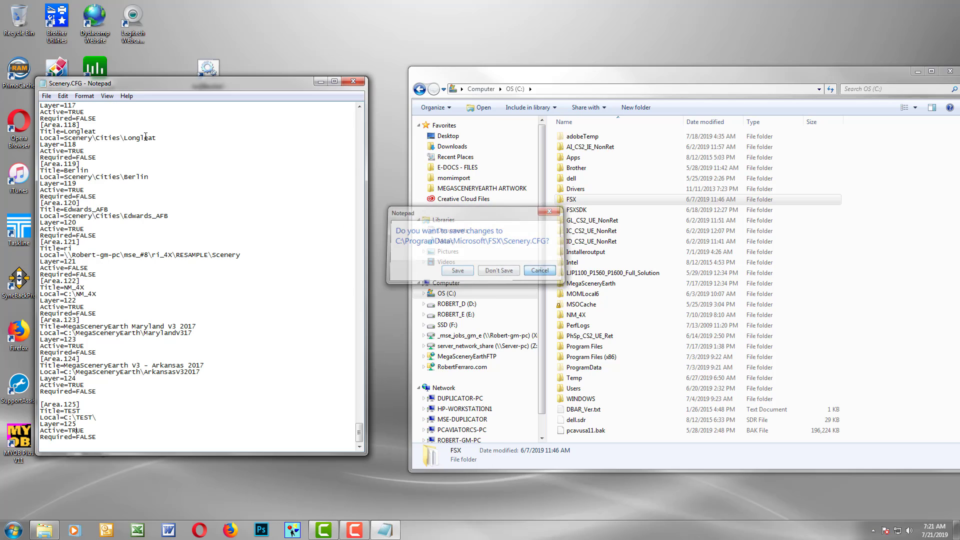
left_click(46, 96)
left_click(69, 130)
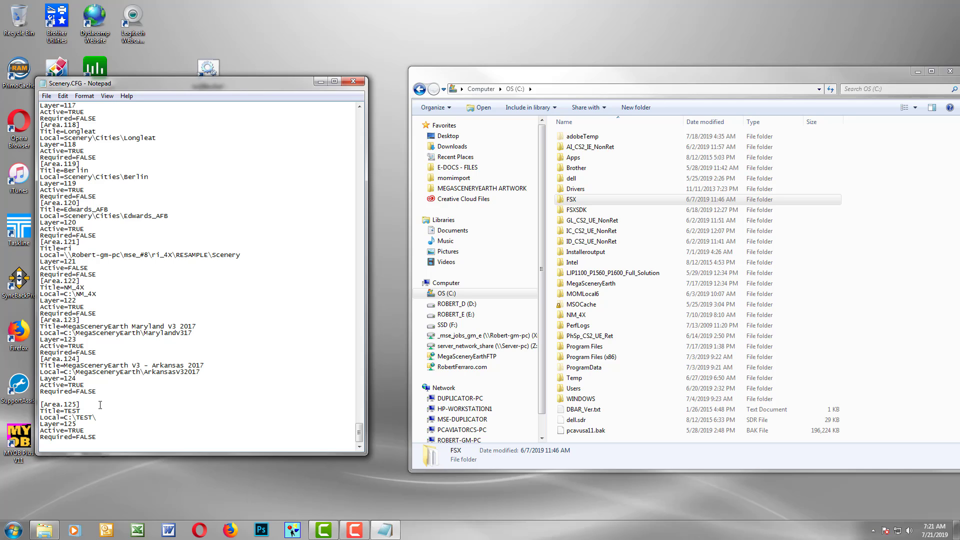
- Delete the Area.125 TEST entry and the extra blank lines at the end of Scenery.CFG
left_click_drag(108, 436, 19, 400)
key("Delete")
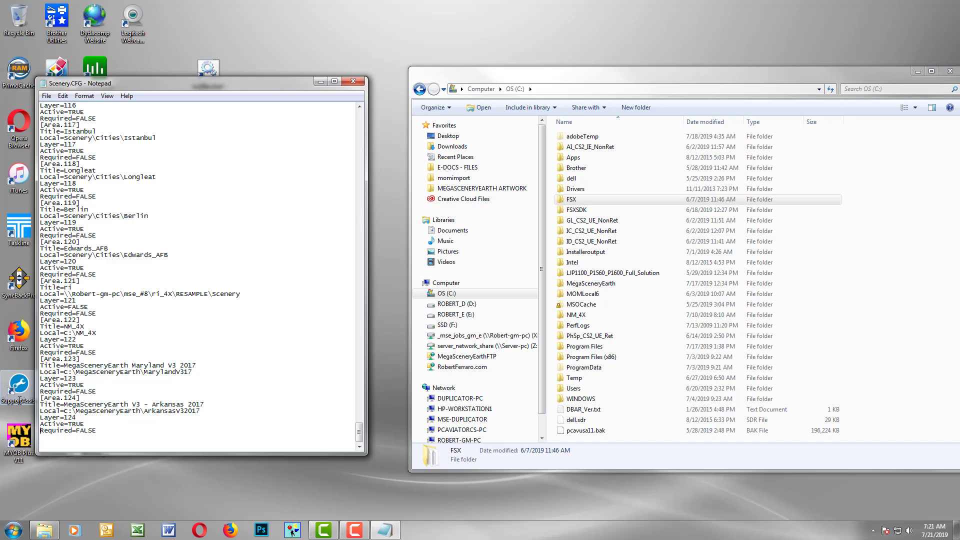
key("Delete")
key("Delete")
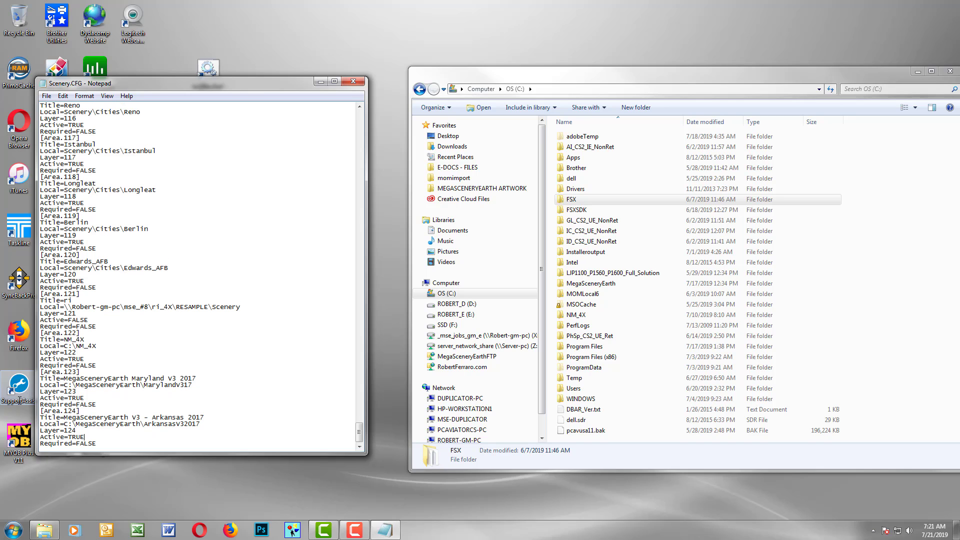
- Separate the entries from Area.118 through Area.124 in Scenery.CFG with blank lines and close the saved file
key("Return")
type("\\")
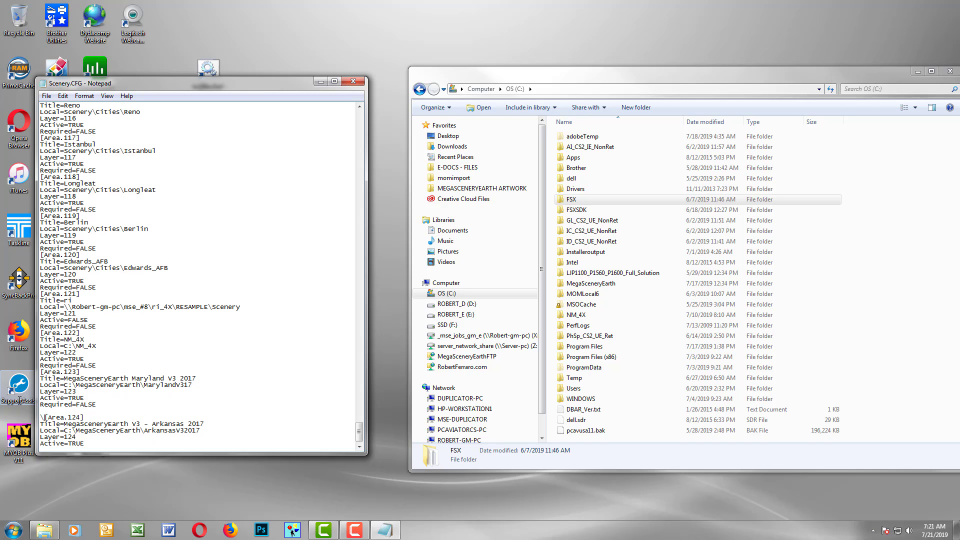
key("BackSpace")
key("Return")
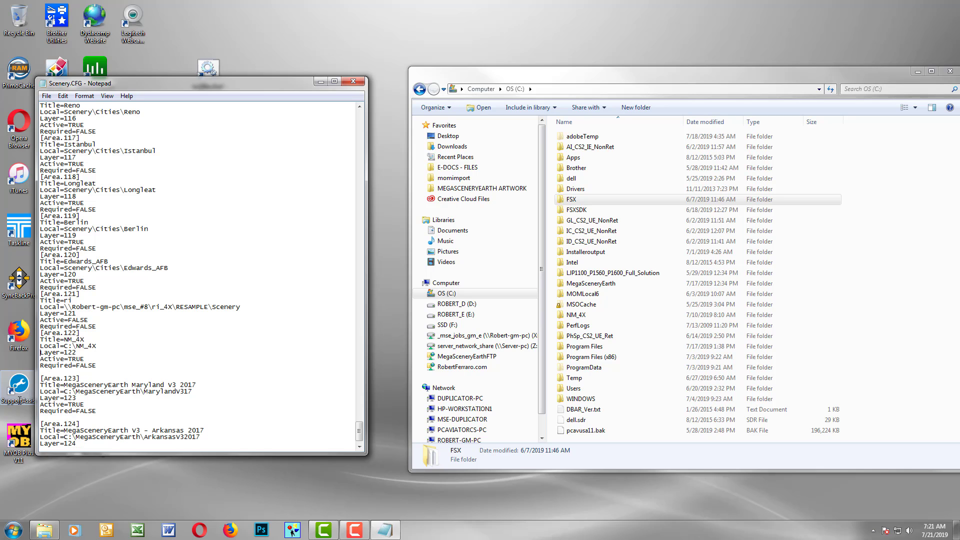
key("Up")
key("Return")
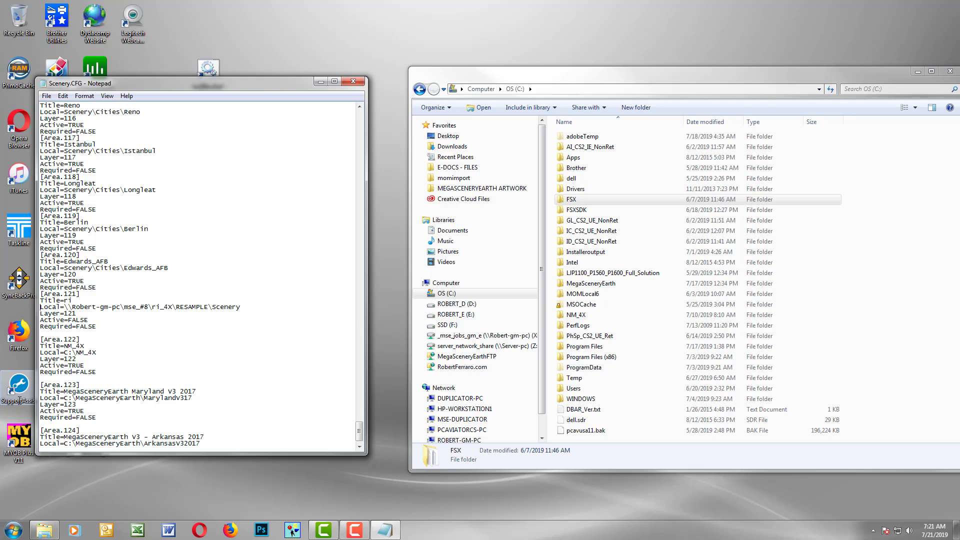
key("Up")
key("Up")
key("Return")
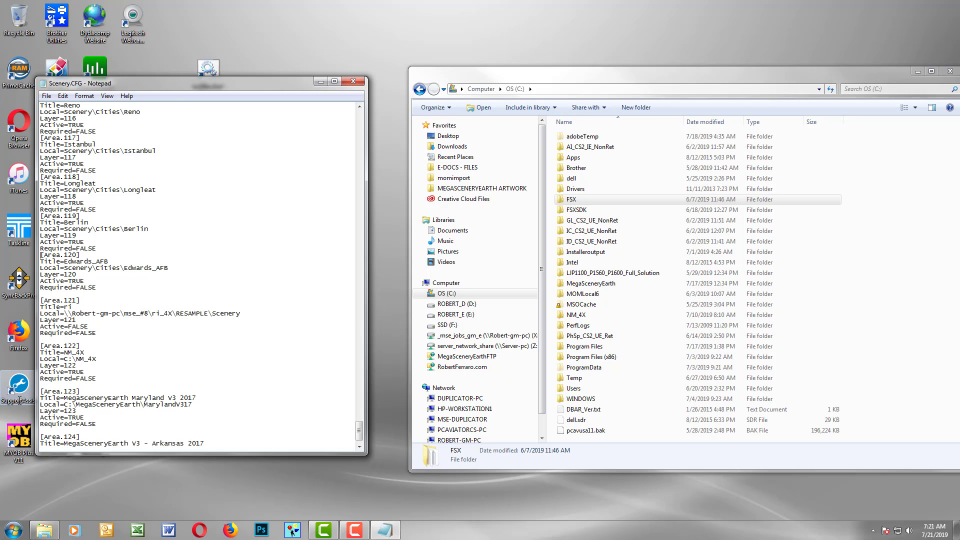
key("Return")
key("Up")
key("Return")
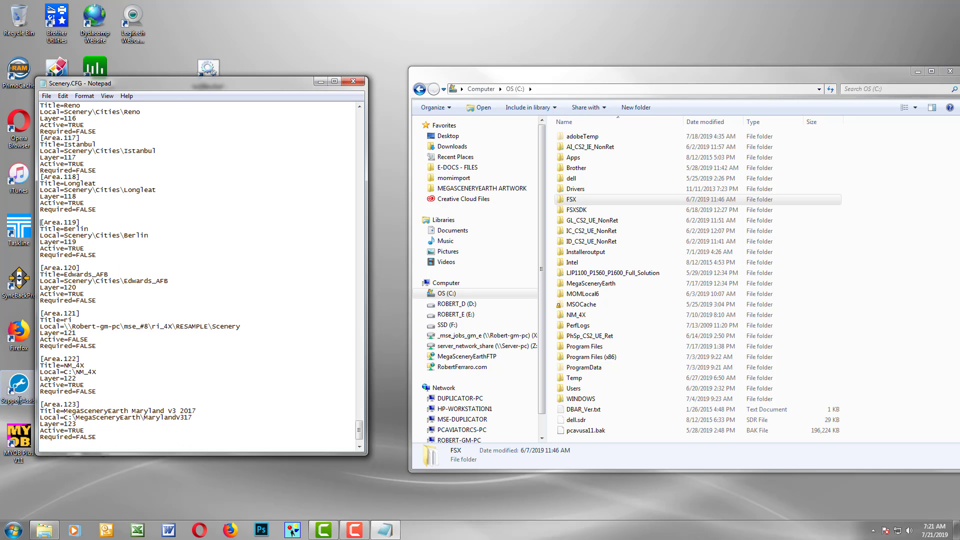
key("Return")
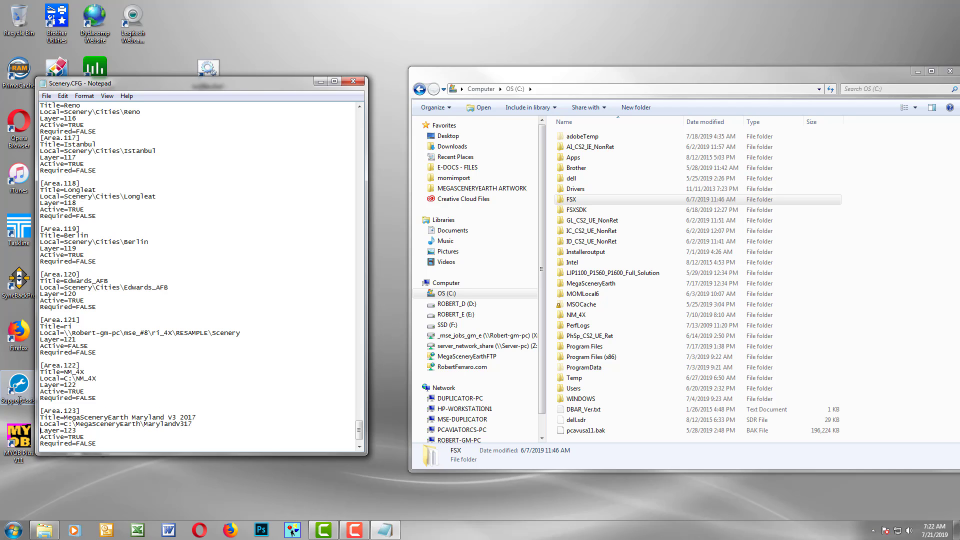
key("Down")
key("Down")
key("Down")
key("Down")
key("Down")
key("Down")
key("Down")
key("Down")
key("Down")
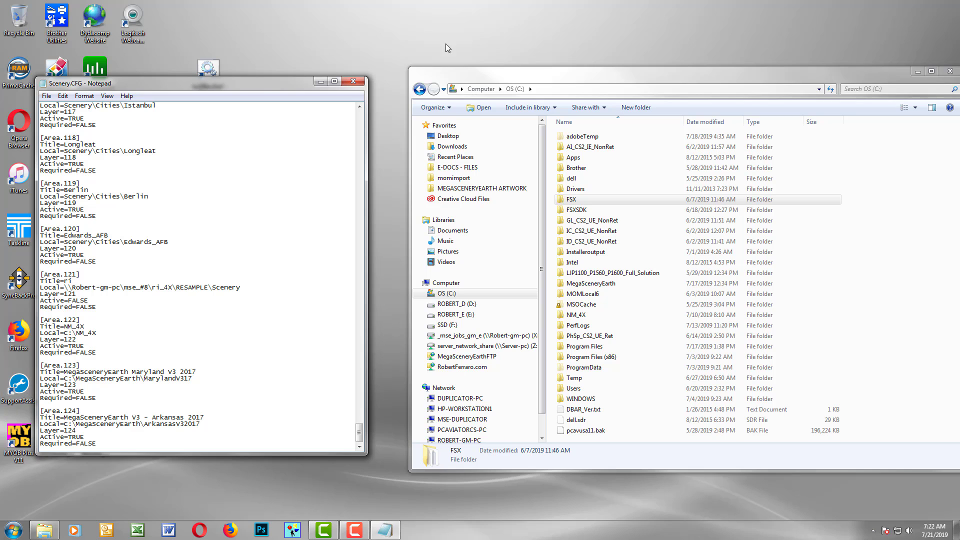
left_click(356, 80)
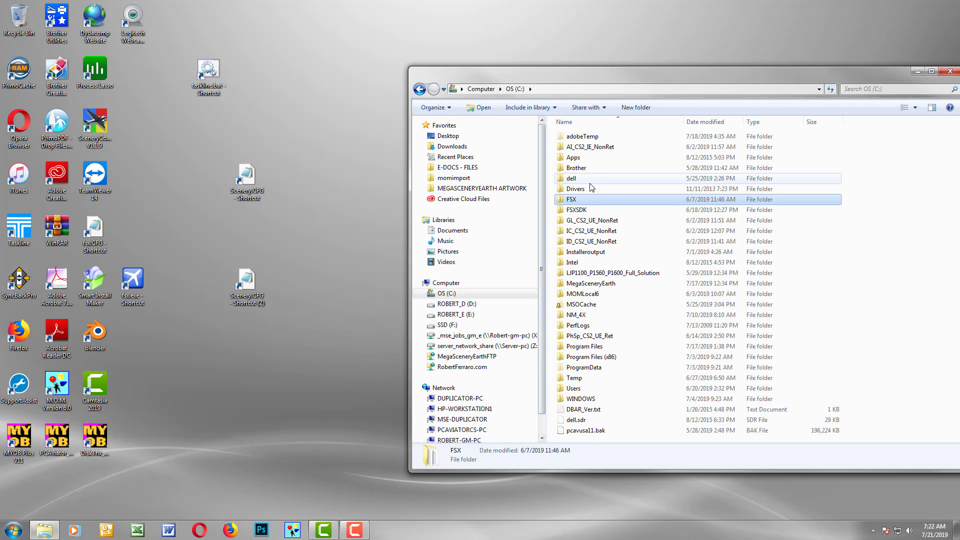
- Go to the C:\ProgramData\Microsoft\FSX folder that holds Scenery.CFG
double_click(595, 369)
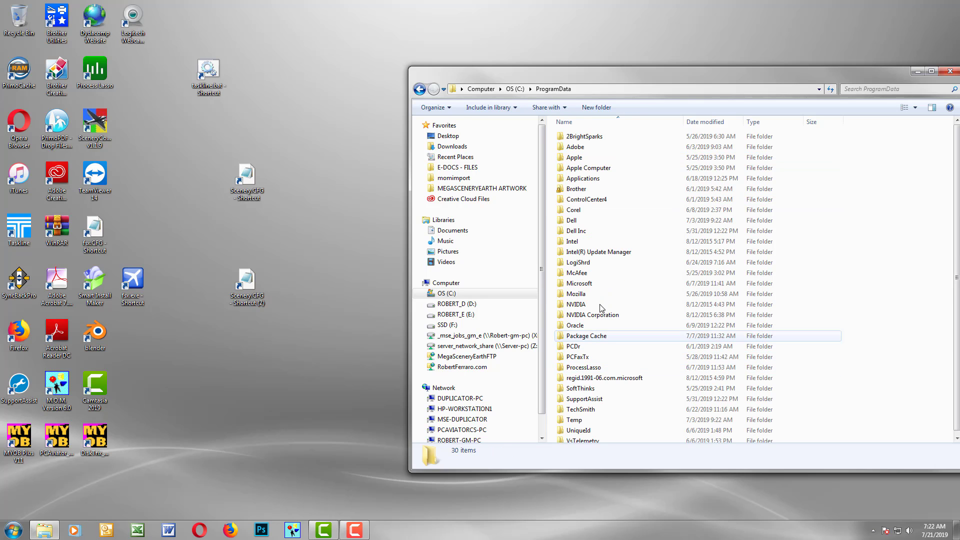
double_click(579, 283)
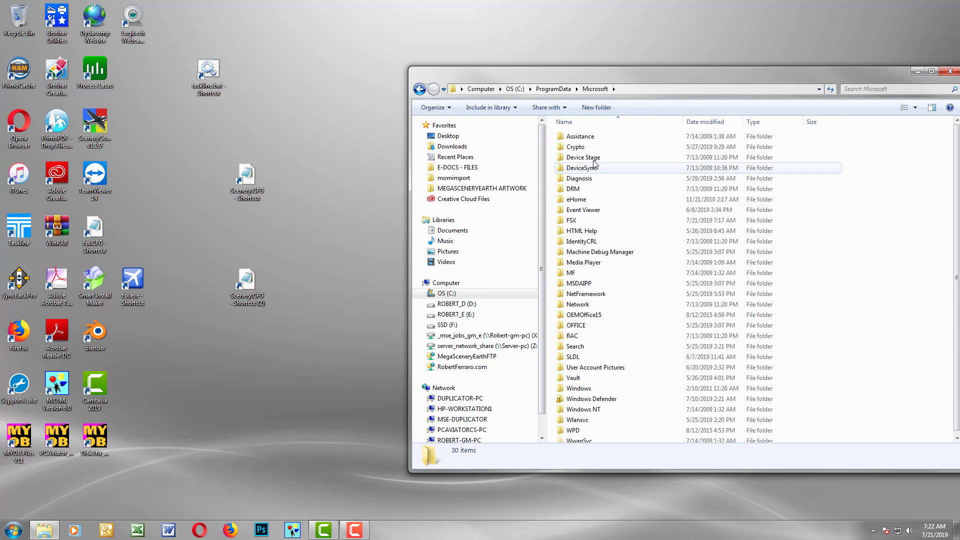
double_click(581, 222)
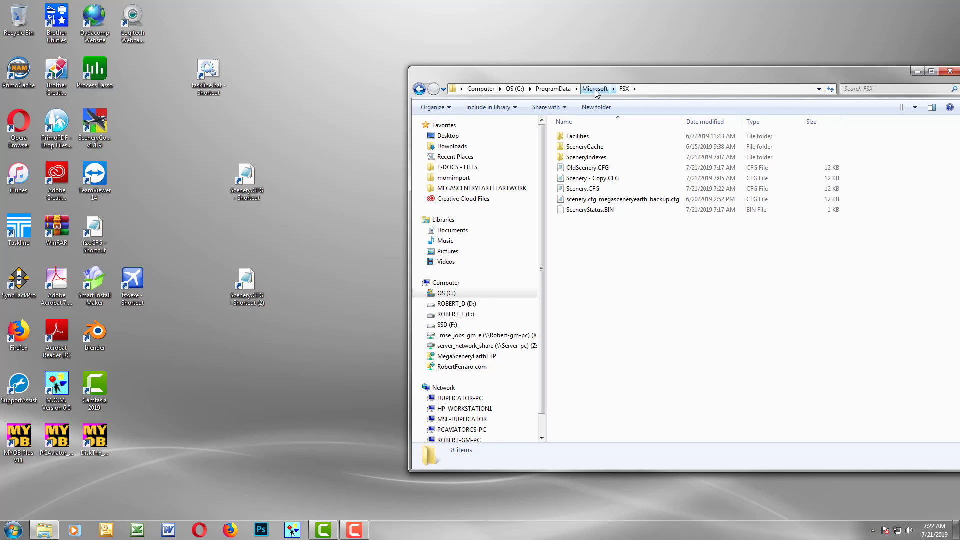
left_click(553, 89)
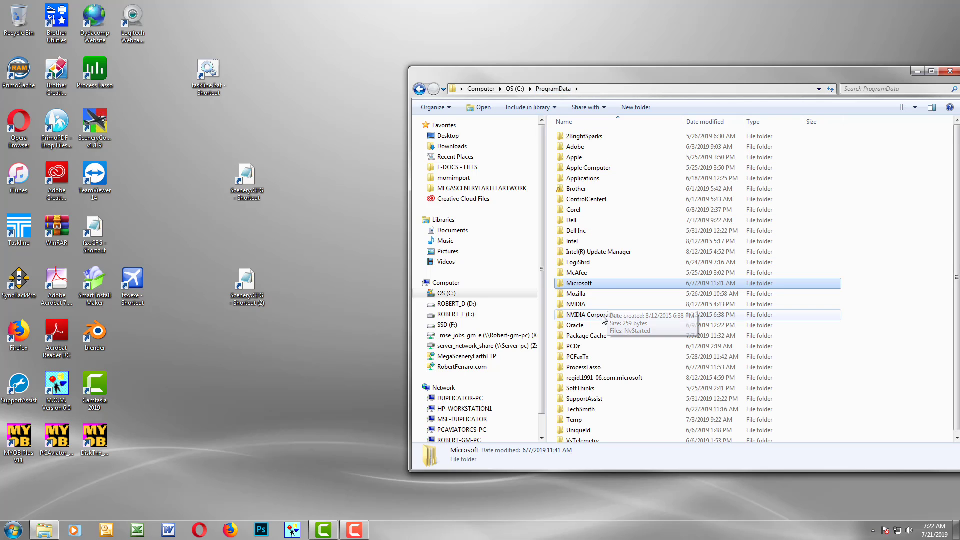
double_click(578, 287)
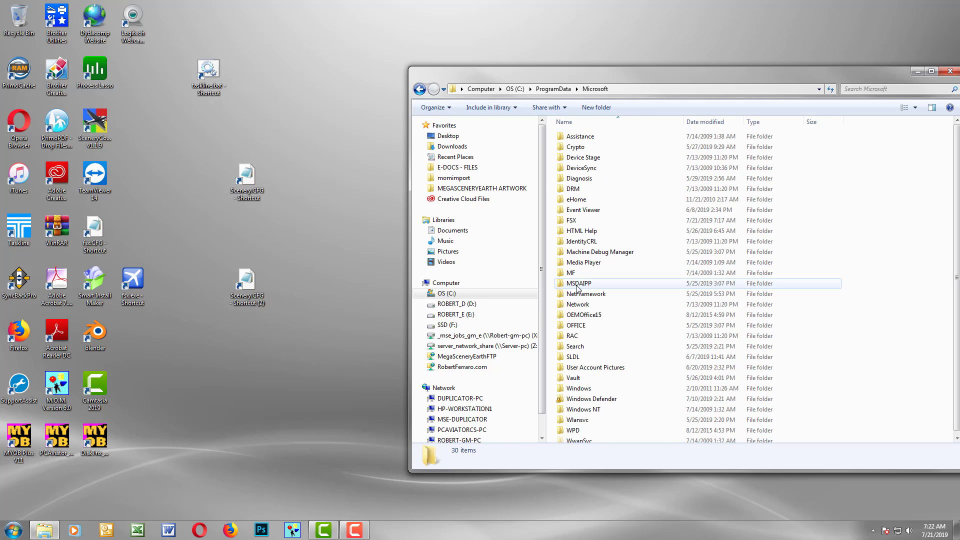
double_click(596, 224)
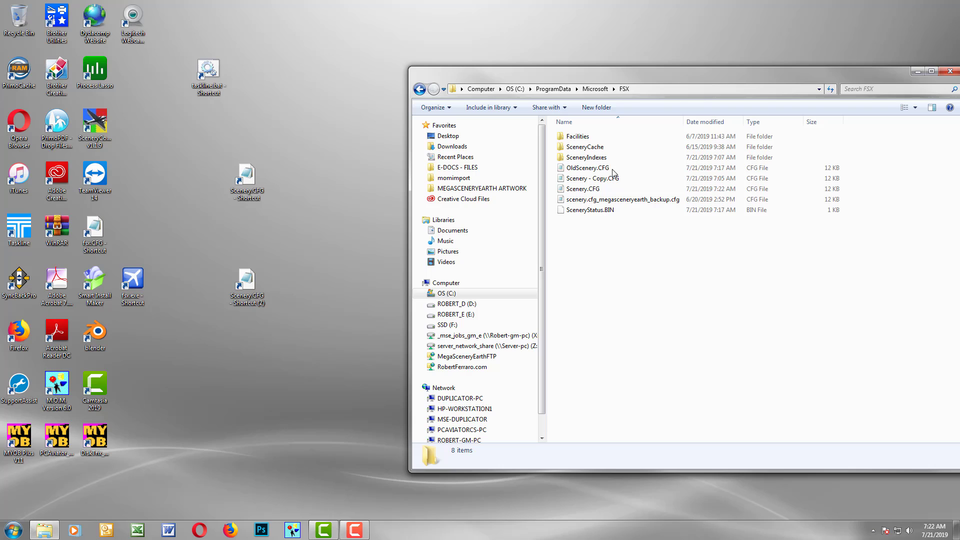
- Examine the contents of the Facilities, SceneryCache and SceneryIndexes folders and return to the FSX folder
double_click(565, 136)
left_click(419, 89)
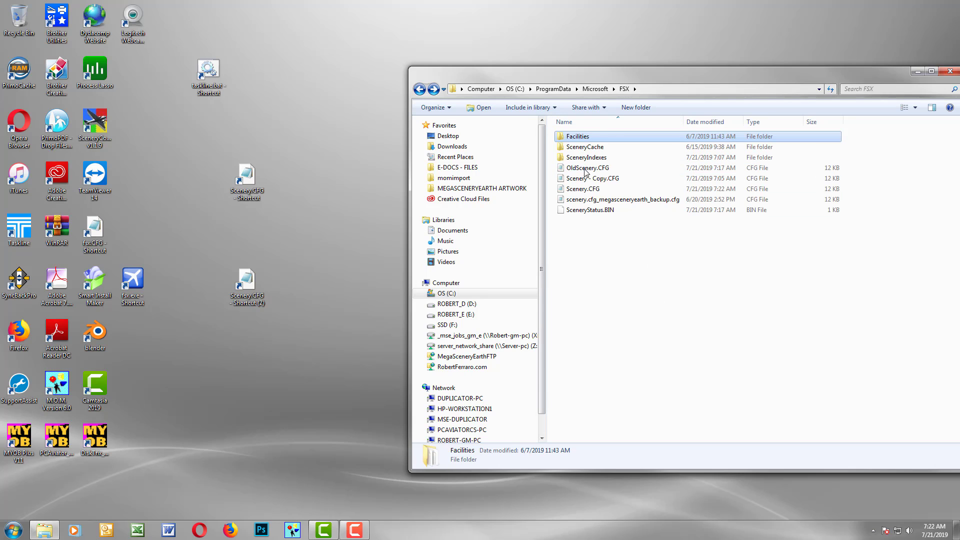
double_click(589, 150)
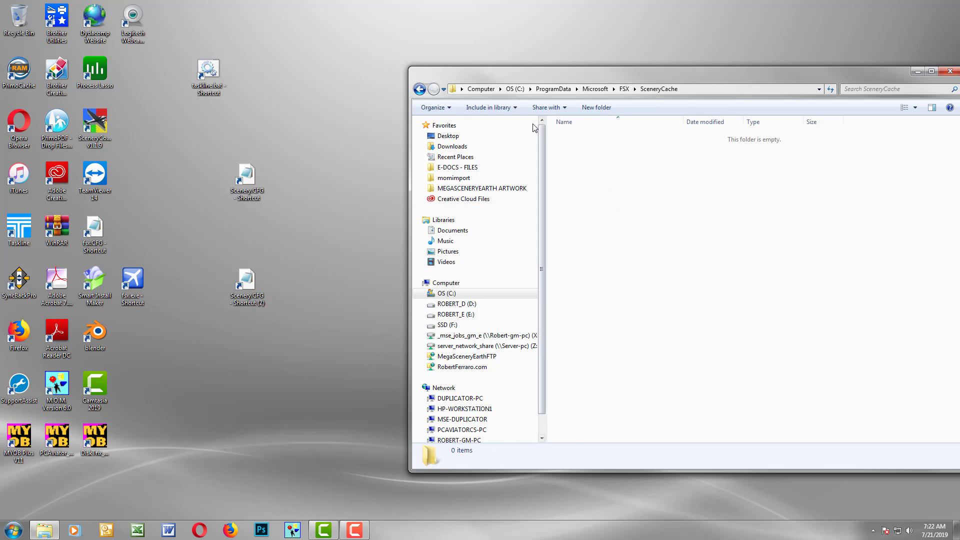
left_click(420, 89)
double_click(588, 157)
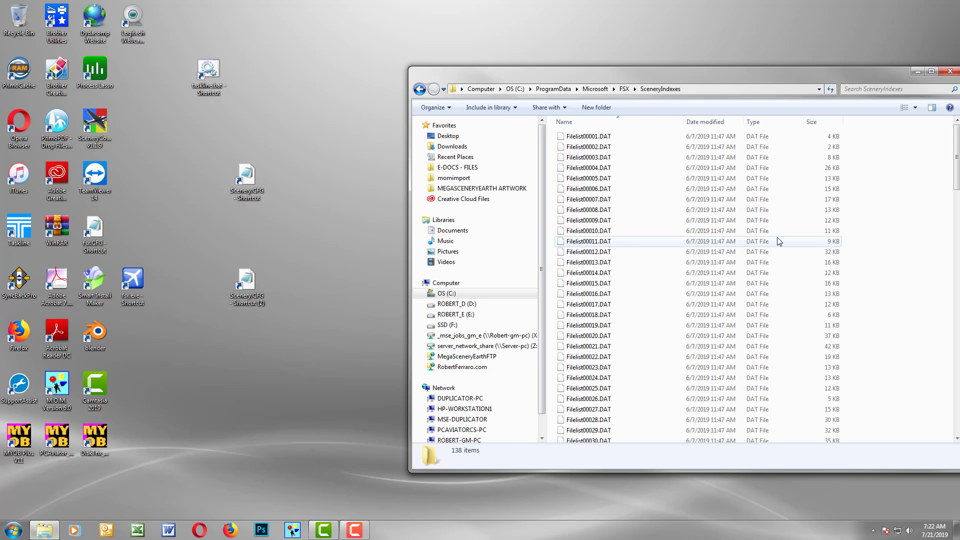
scroll(779, 245, "down", 3)
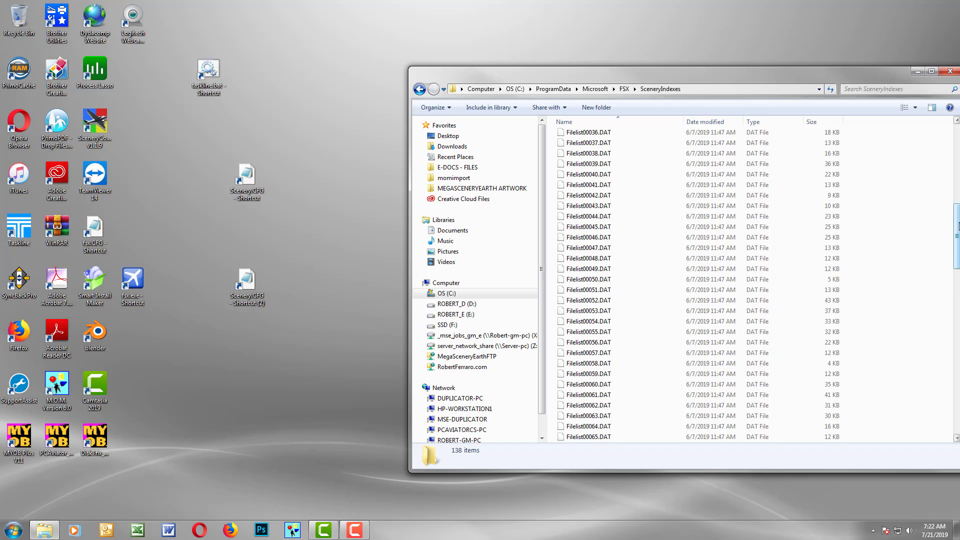
left_click_drag(957, 225, 956, 388)
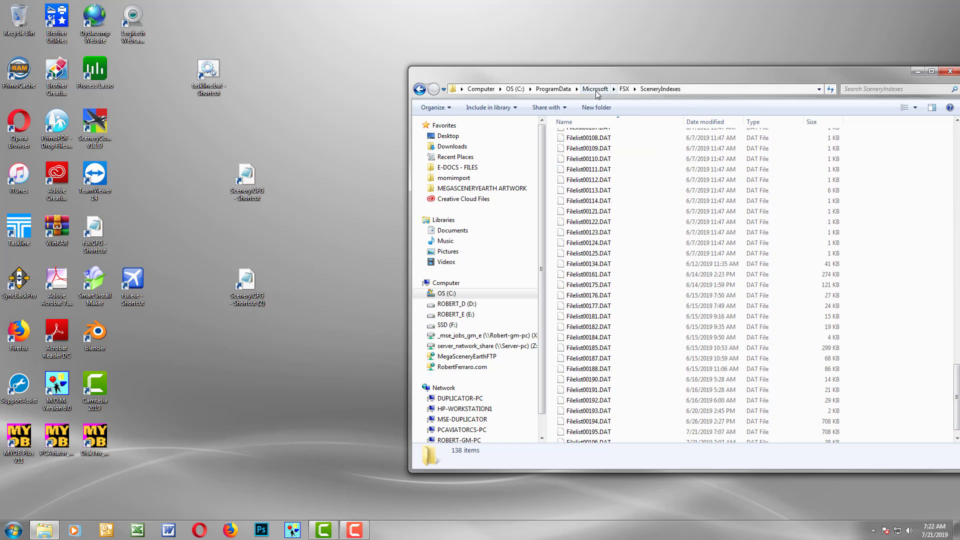
left_click(625, 89)
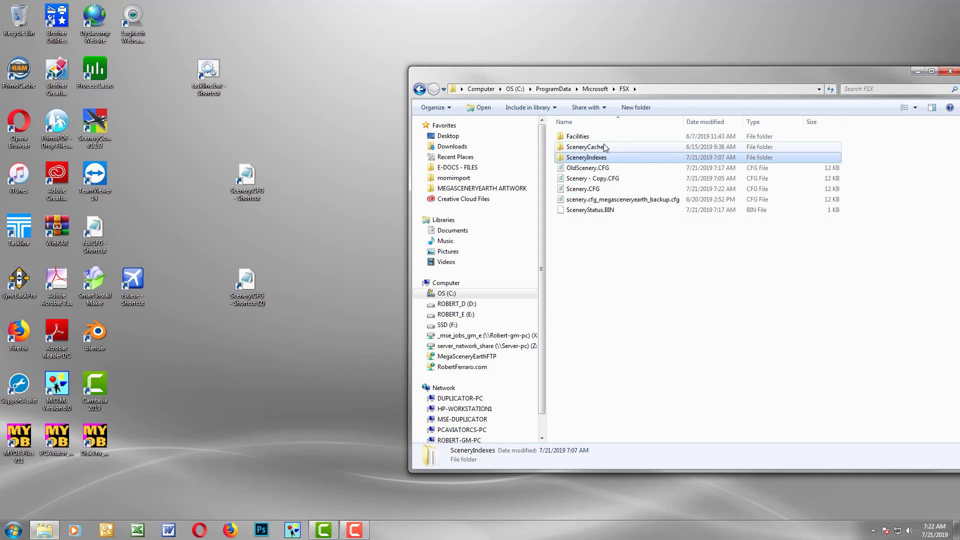
- Make a backup copy of Scenery.CFG in the same FSX folder
left_click(618, 189)
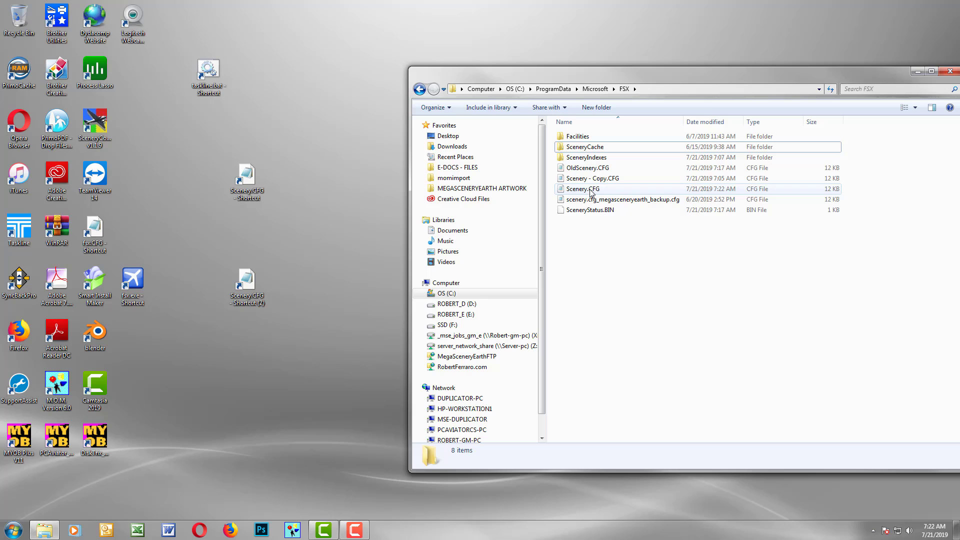
left_click(646, 307)
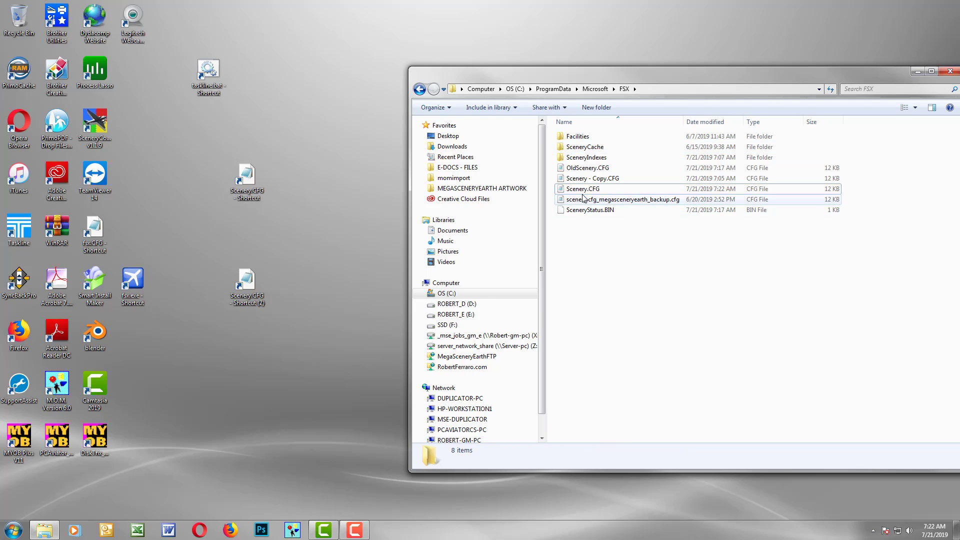
left_click(580, 191)
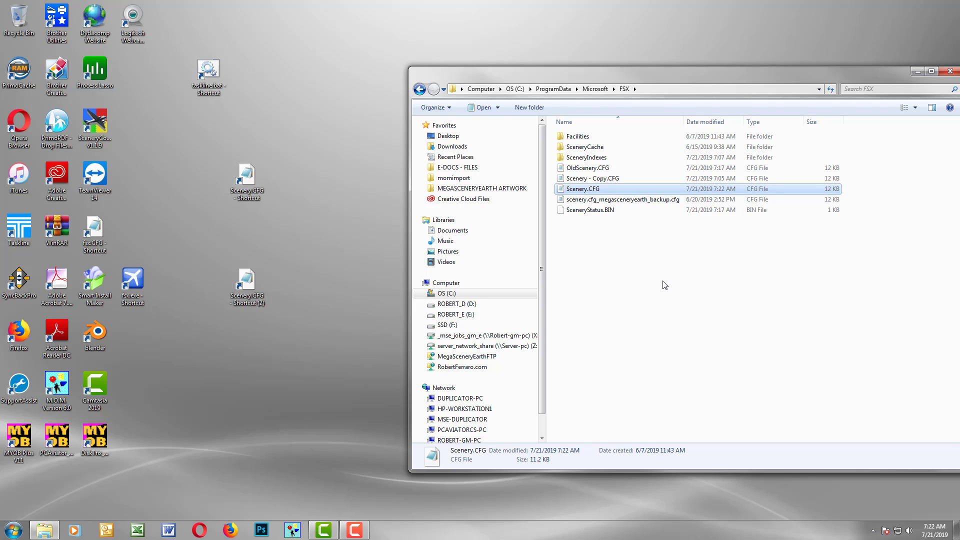
key("ctrl+v")
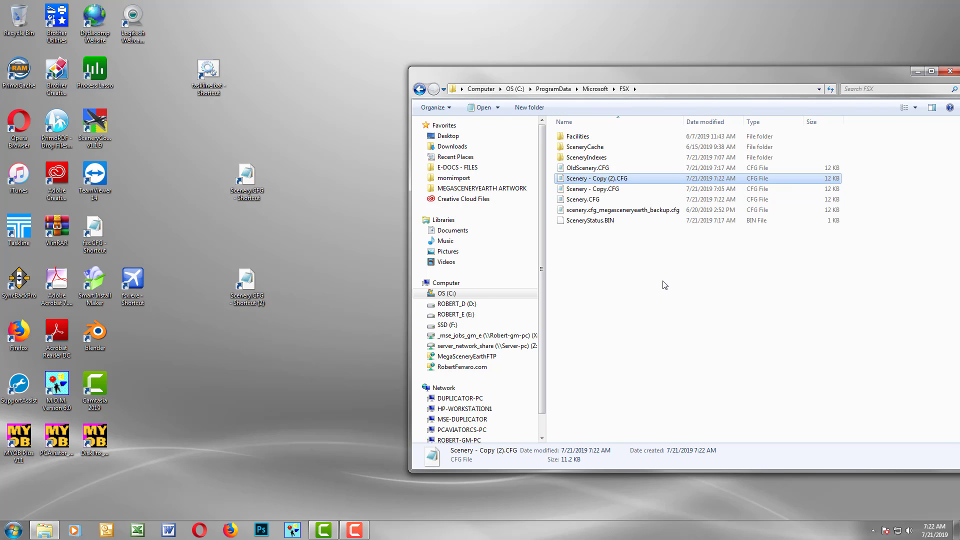
left_click(665, 285)
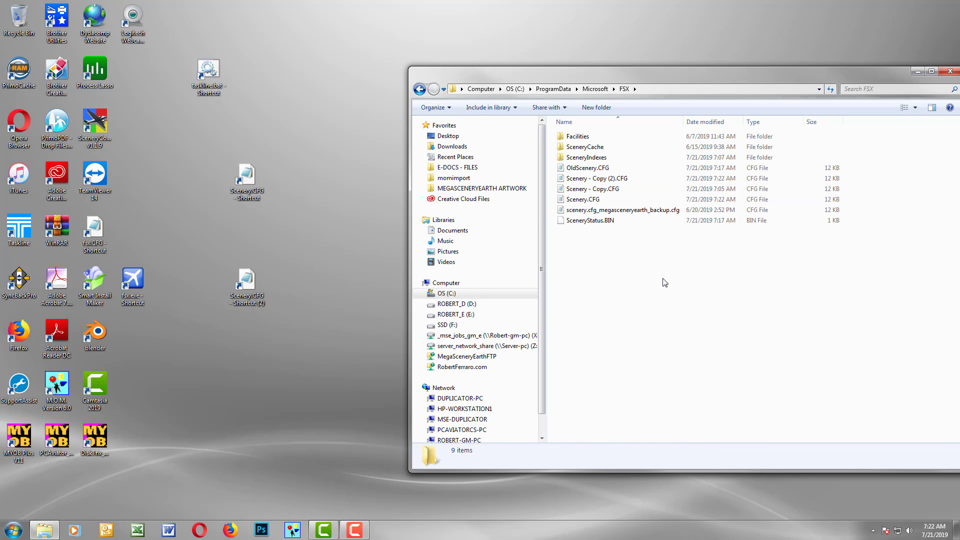
- Delete the current Scenery.CFG from the FSX folder by moving it to the Recycle Bin
left_click(600, 200)
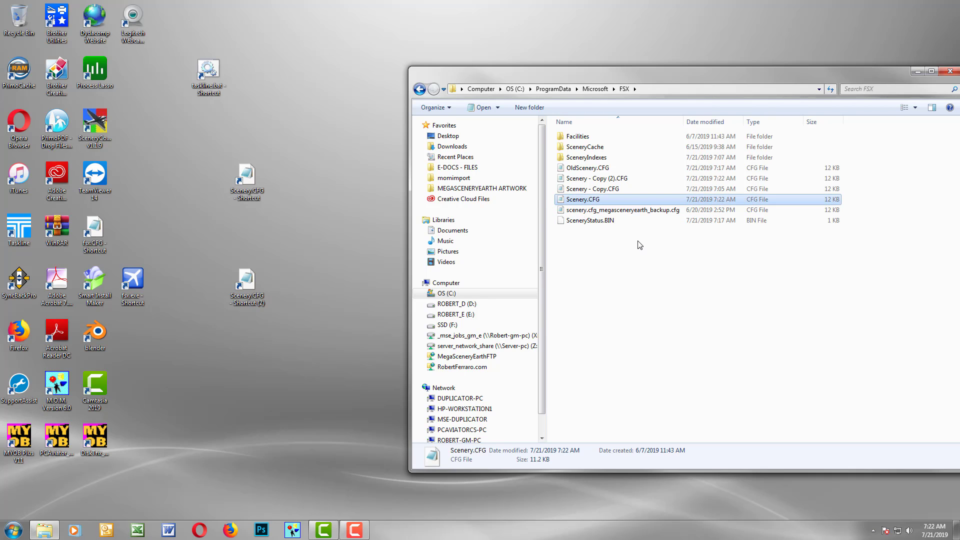
key("Delete")
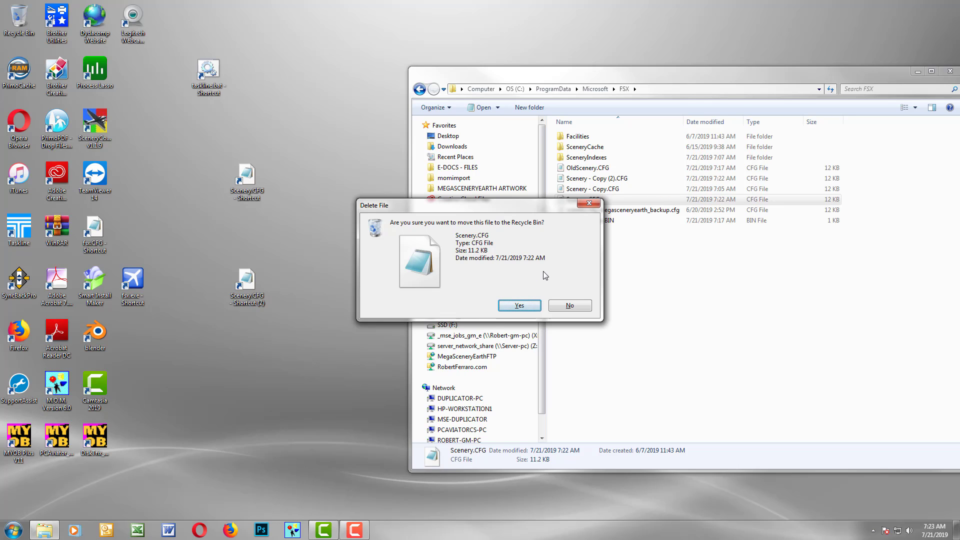
left_click(531, 304)
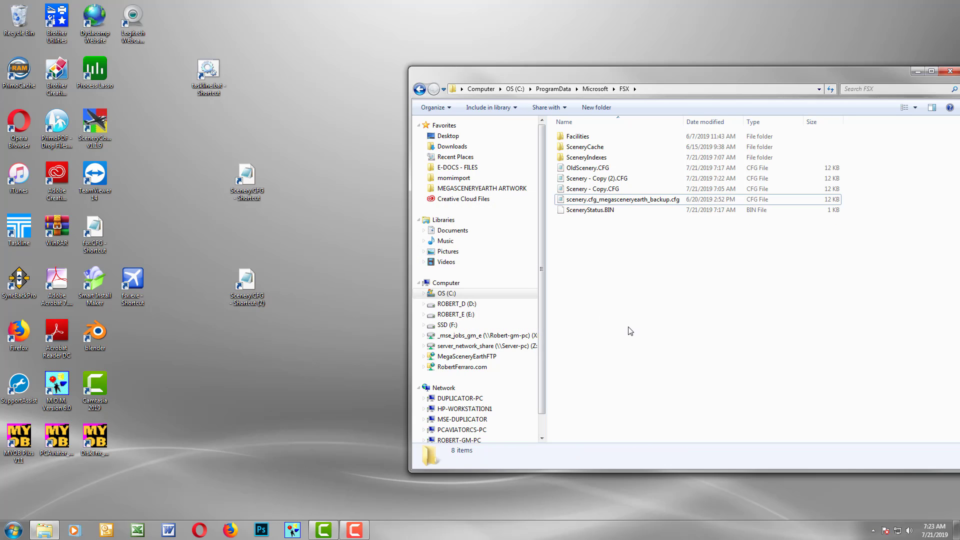
- Rename the backup file Scenery - Copy.CFG as Scenery.CFG
left_click(588, 192)
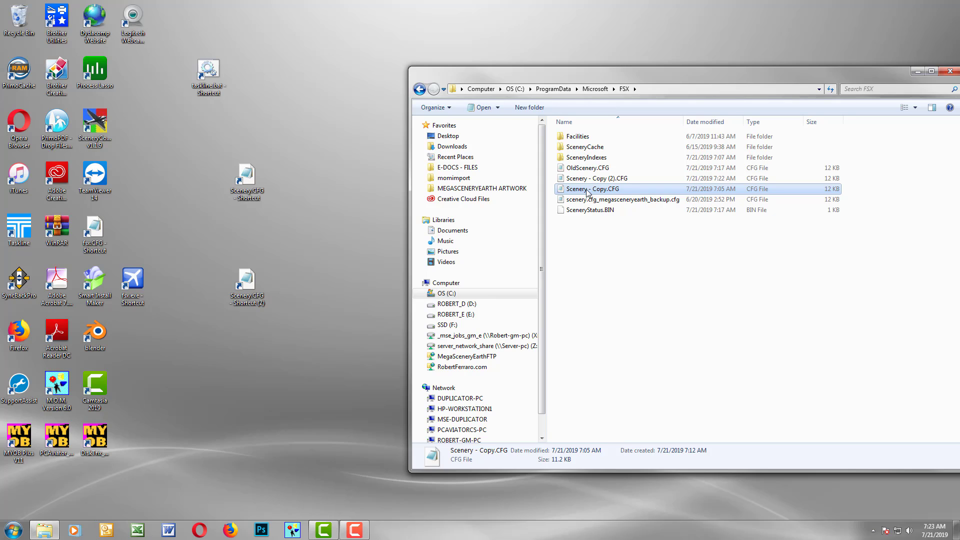
left_click(588, 192)
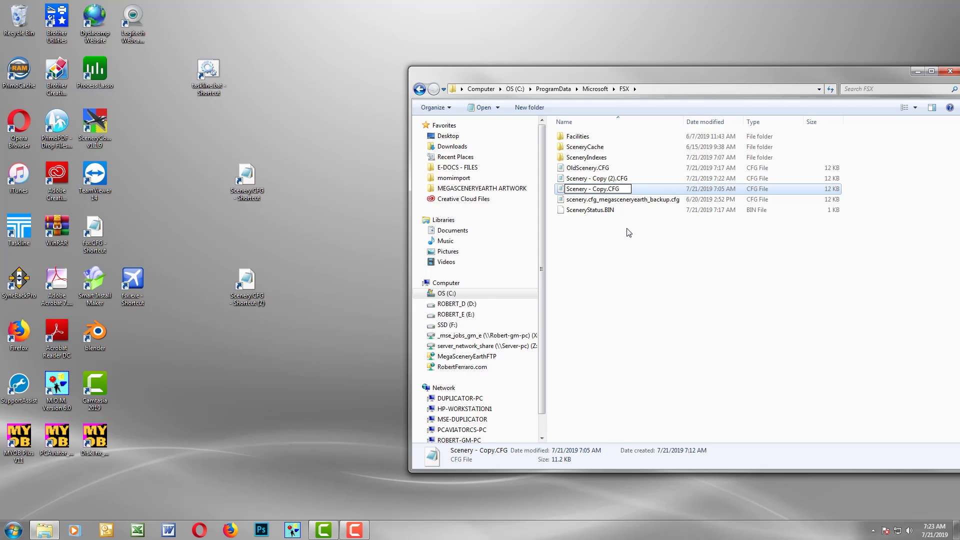
key("Delete")
key("Delete")
key("Delete")
key("Delete")
key("Delete")
key("Delete")
key("Delete")
key("Return")
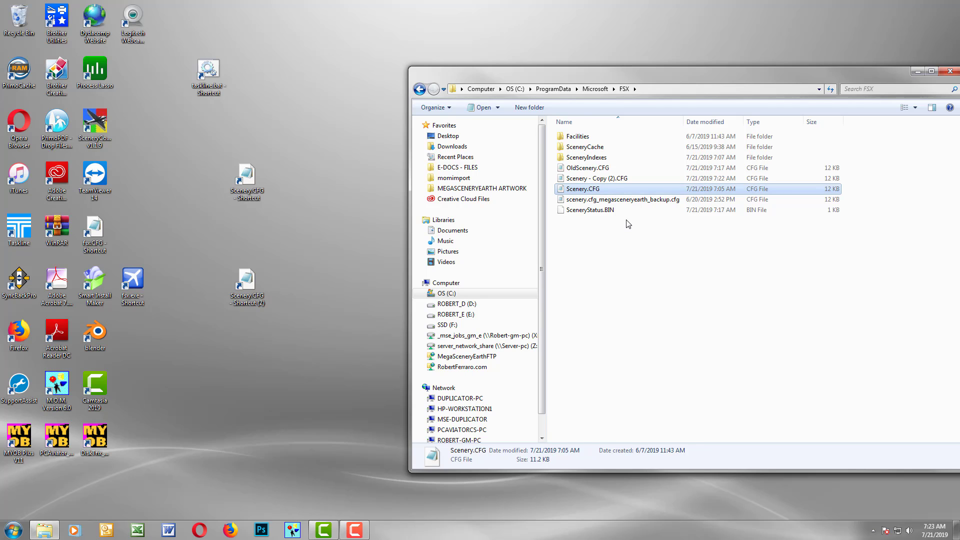
left_click(643, 246)
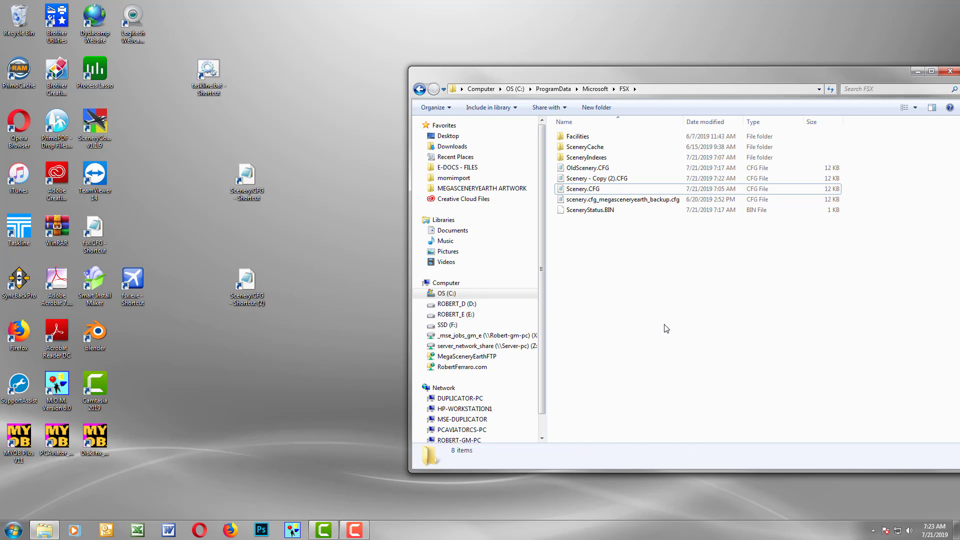
- Duplicate the restored Scenery.CFG within the FSX folder as a fresh backup
left_click(572, 191)
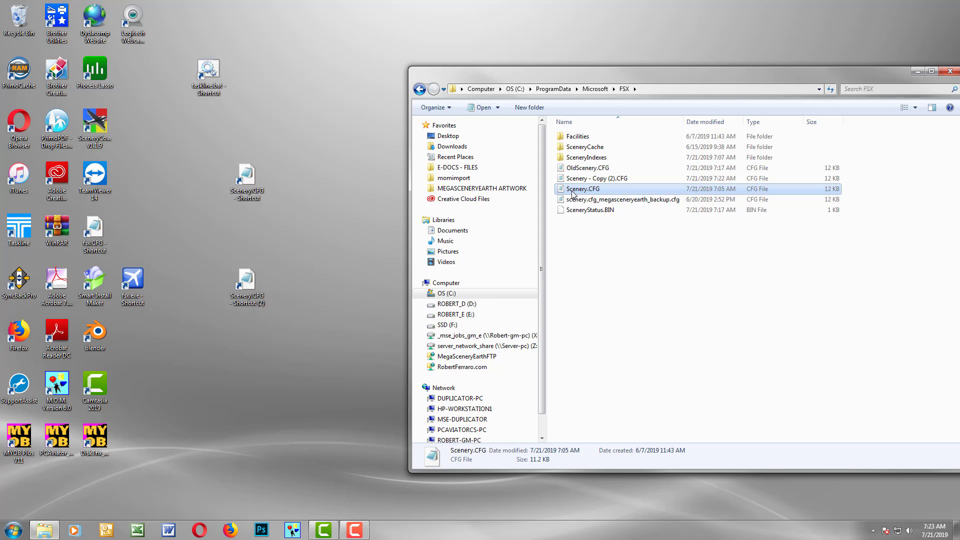
key("ctrl+v")
left_click(660, 262)
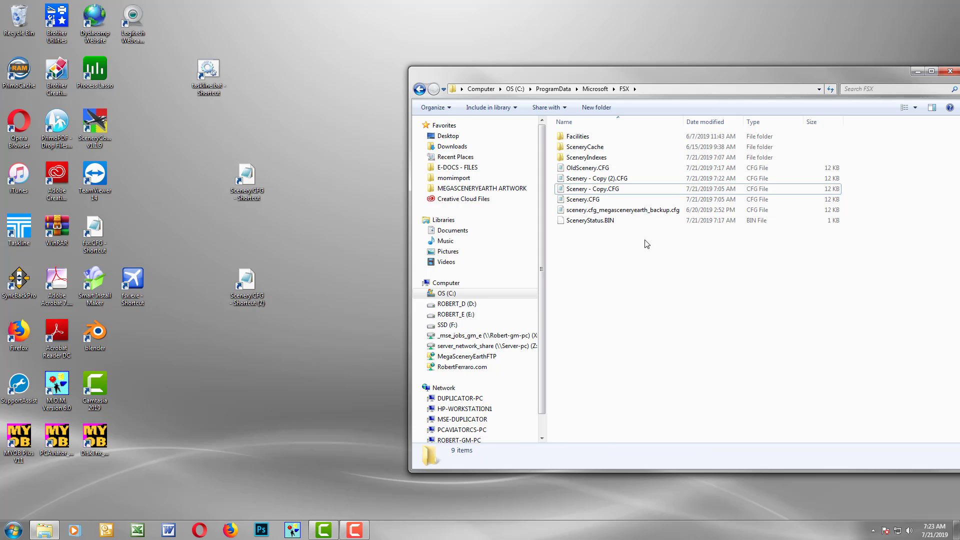
- Examine the last entries of the restored Scenery.CFG, down to Area.124, and close the file
left_click(589, 204)
double_click(589, 202)
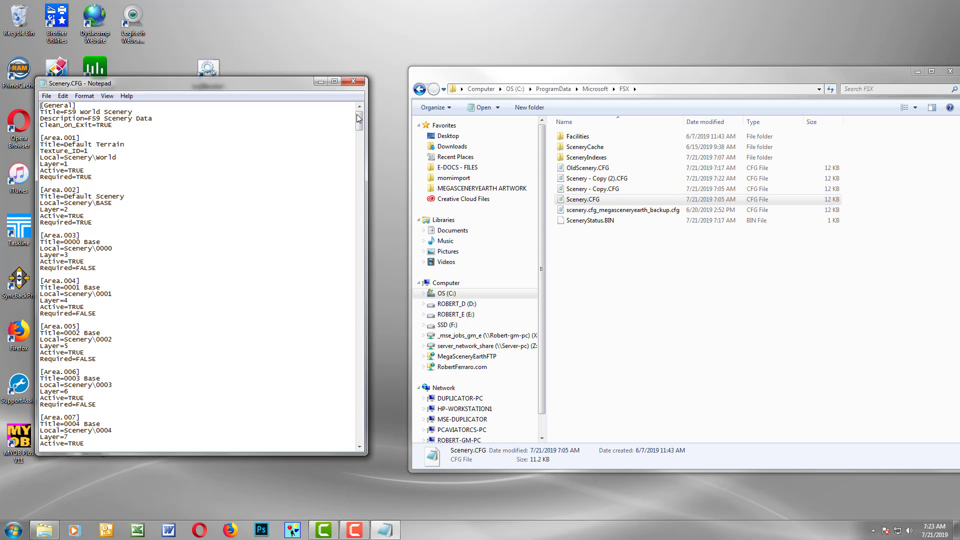
left_click(360, 440)
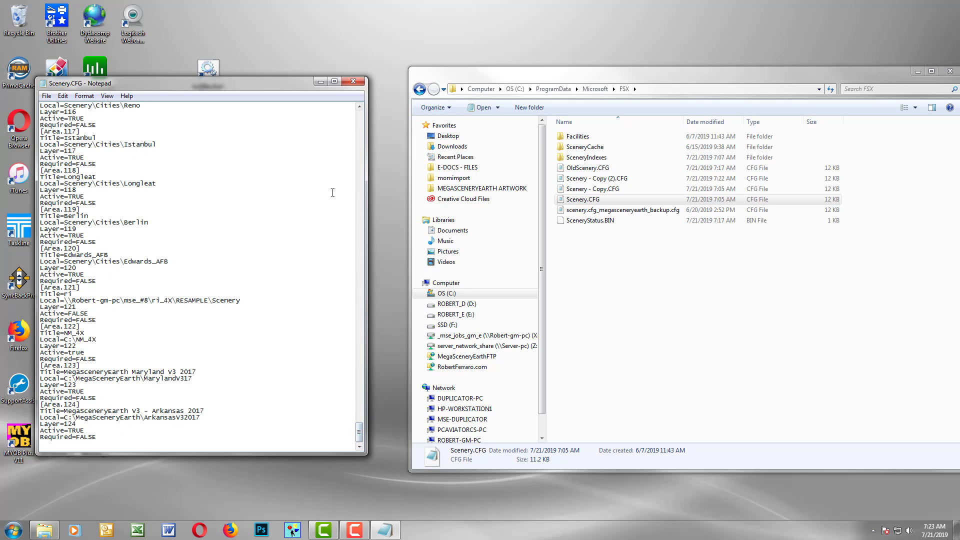
left_click(90, 366)
left_click(40, 404)
left_click(354, 81)
left_click(645, 318)
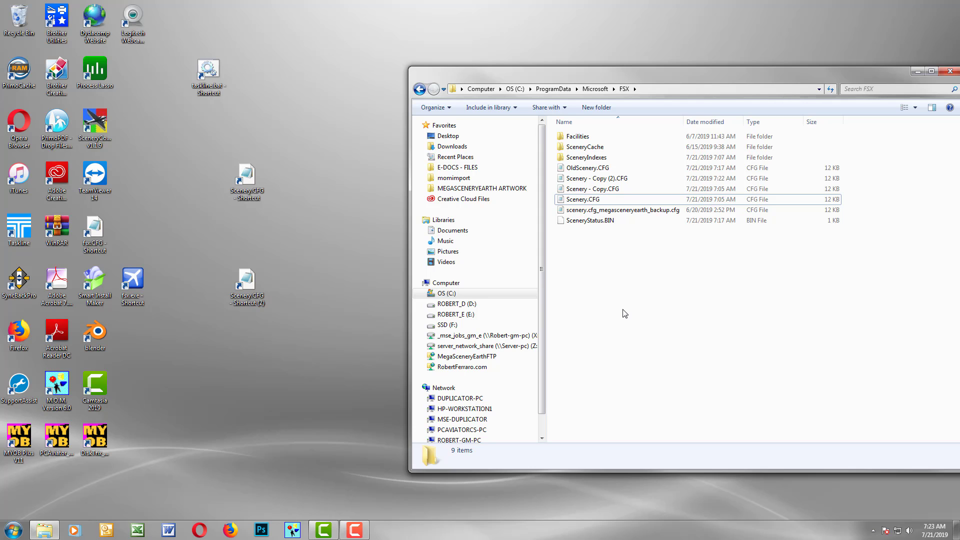
double_click(618, 200)
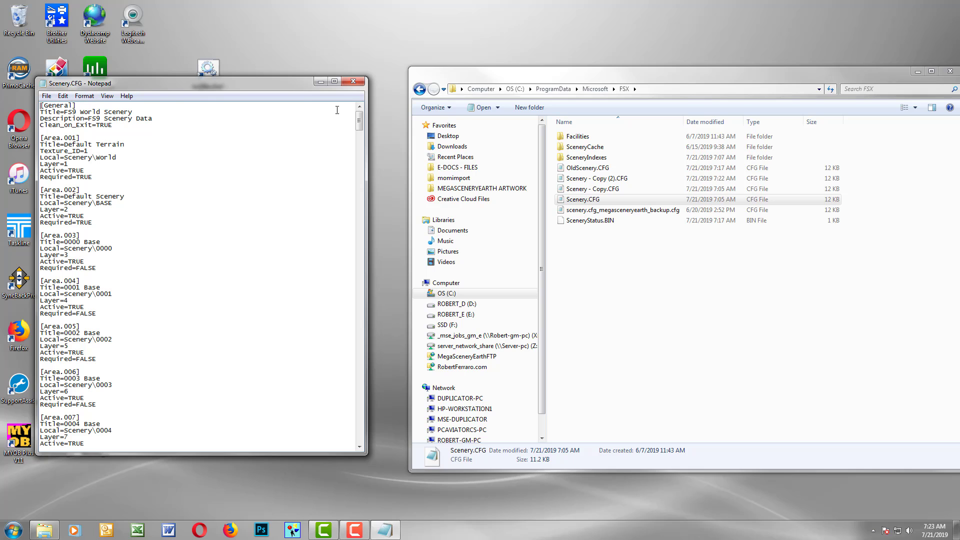
left_click_drag(359, 120, 346, 447)
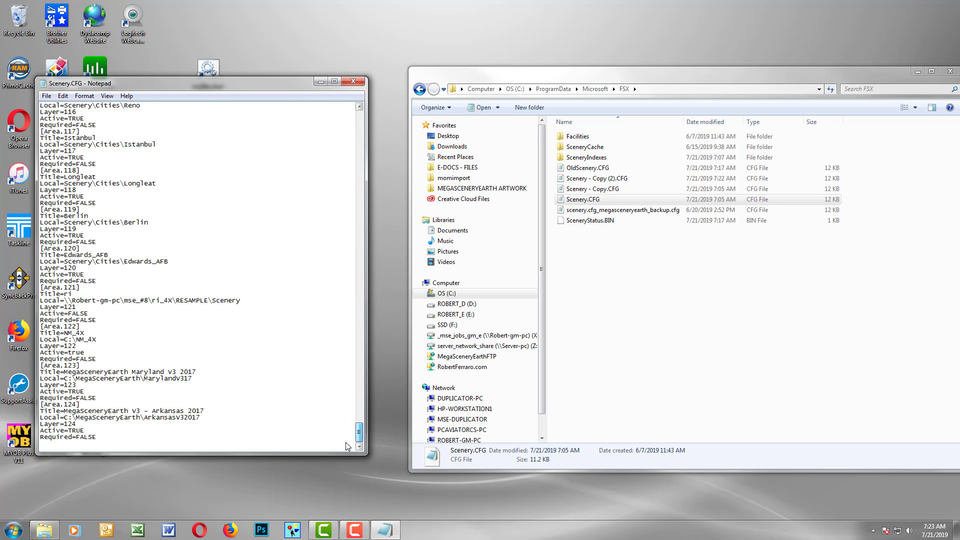
left_click(355, 79)
- Open Scenery.CFG from the FSX folder again
double_click(592, 201)
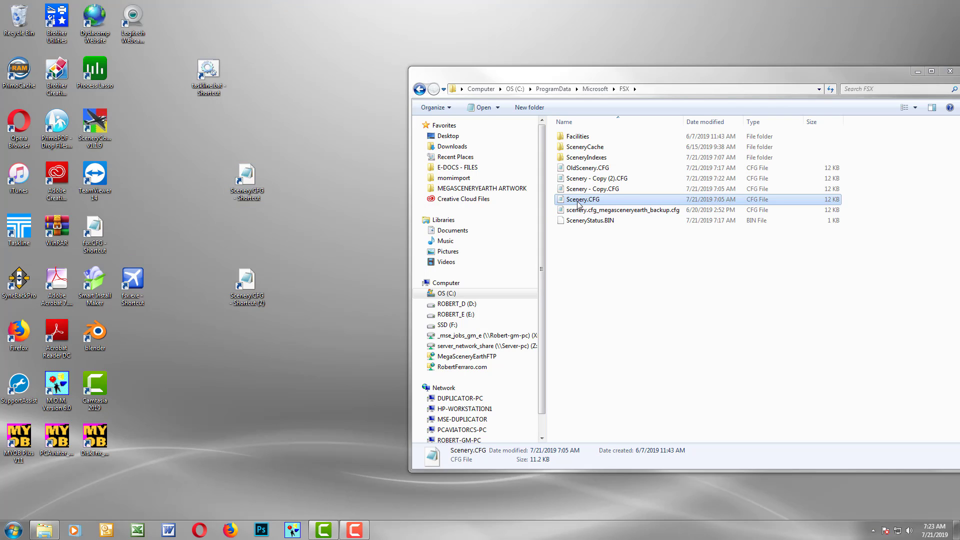